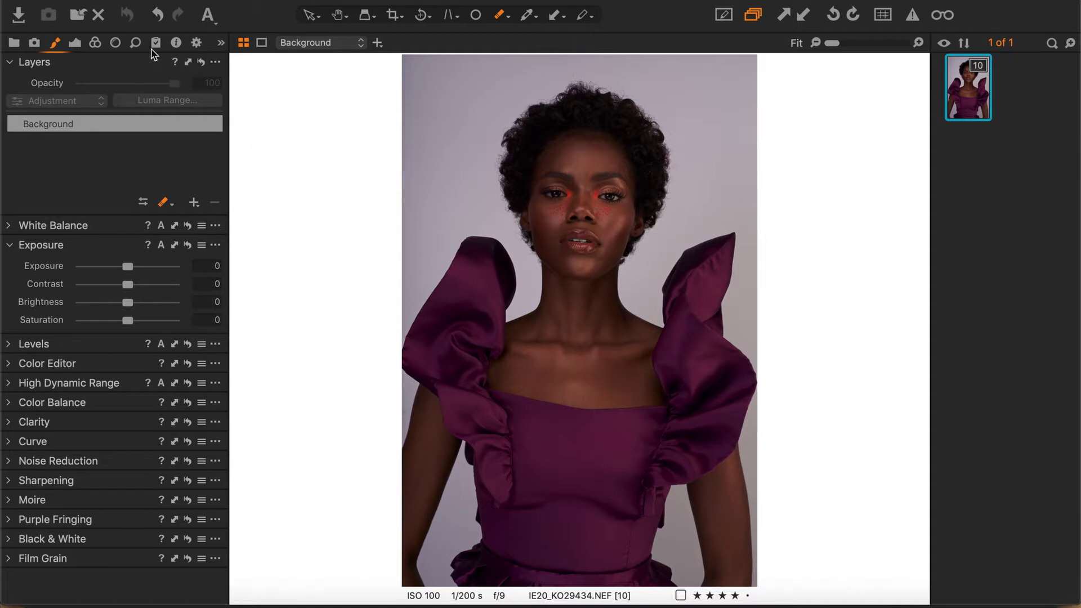
# Show the portrait's Color settings and check the ICC profile list, keeping Nikon D750 Generic
pyautogui.click(94, 44)
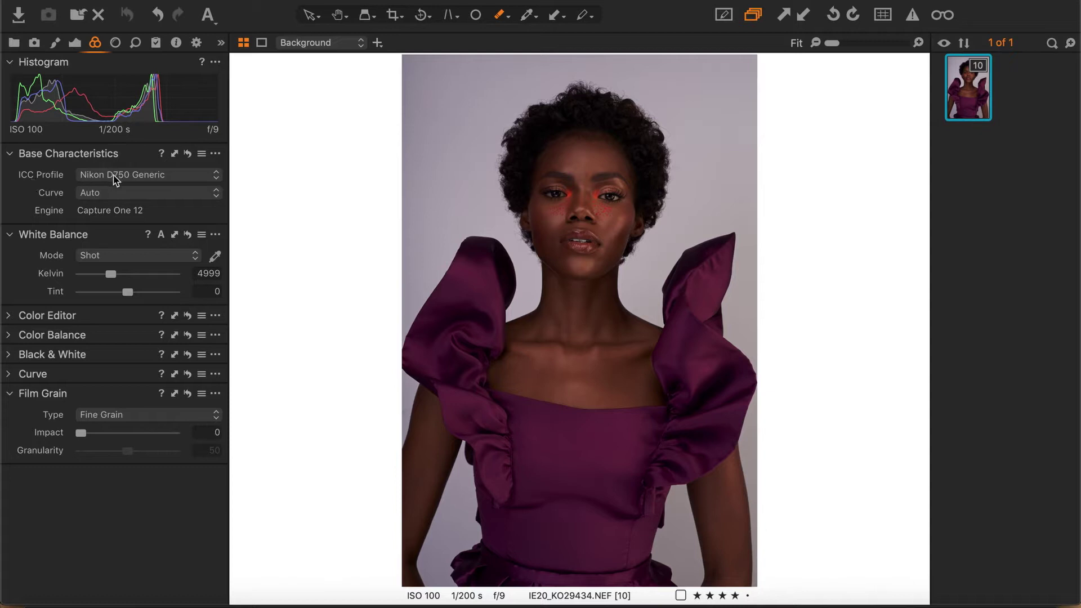
pyautogui.click(130, 179)
pyautogui.click(30, 204)
pyautogui.click(145, 179)
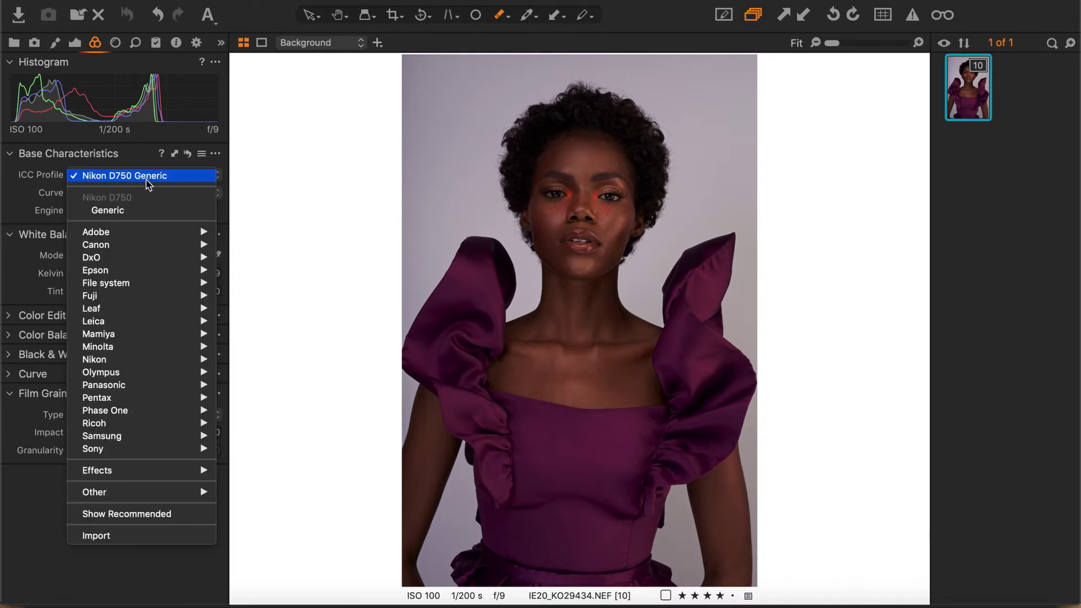
pyautogui.click(21, 206)
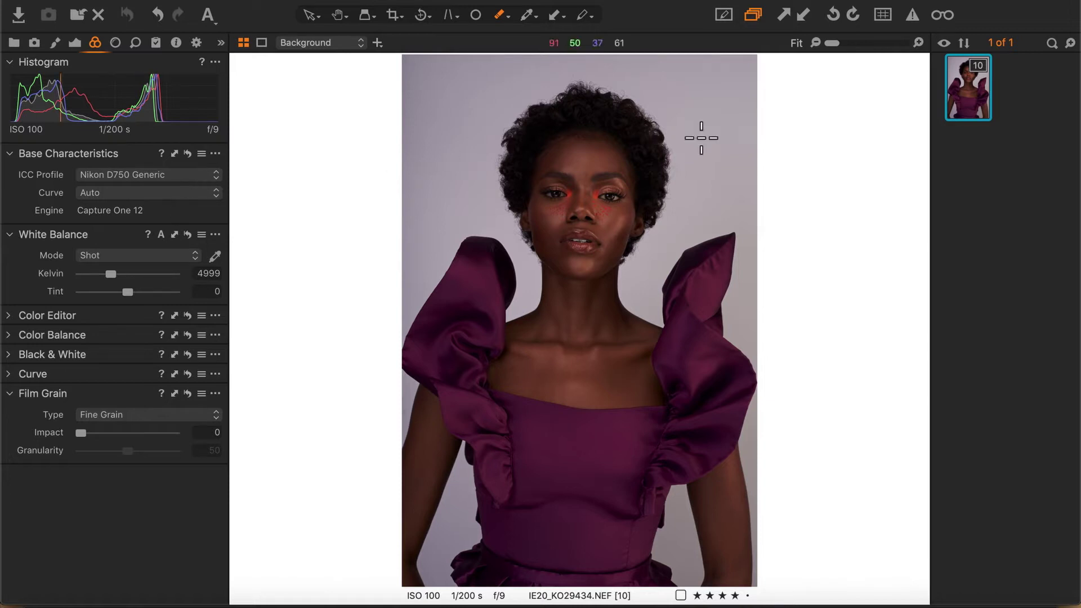
# Reveal IE20_KO29434.NEF in its Capture folder in Finder and preview it with Quick Look
pyautogui.rightClick(970, 117)
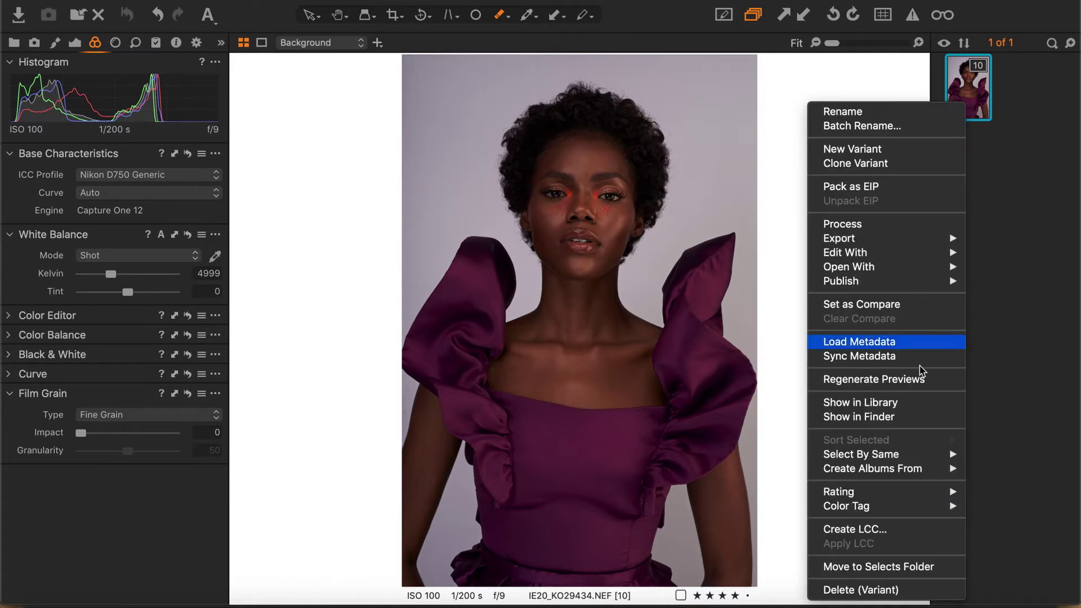
pyautogui.click(892, 417)
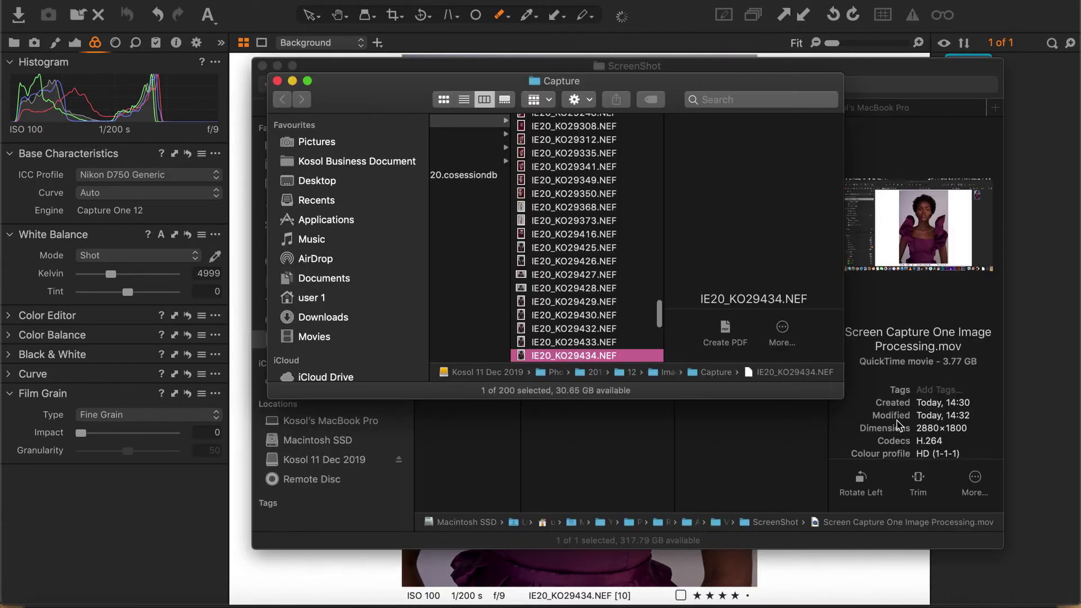
pyautogui.press('space')
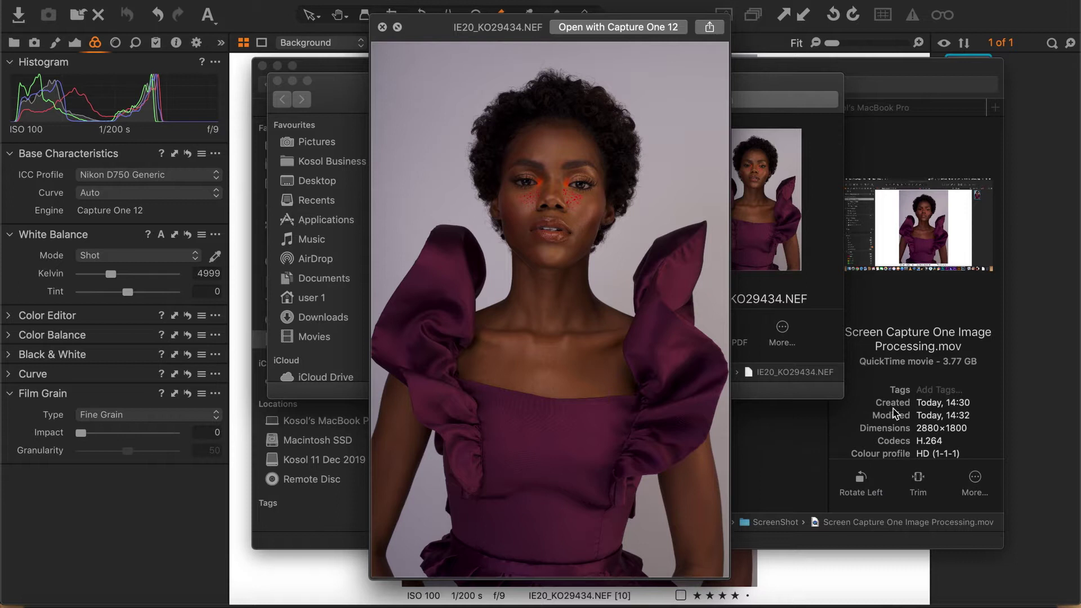
pyautogui.press('space')
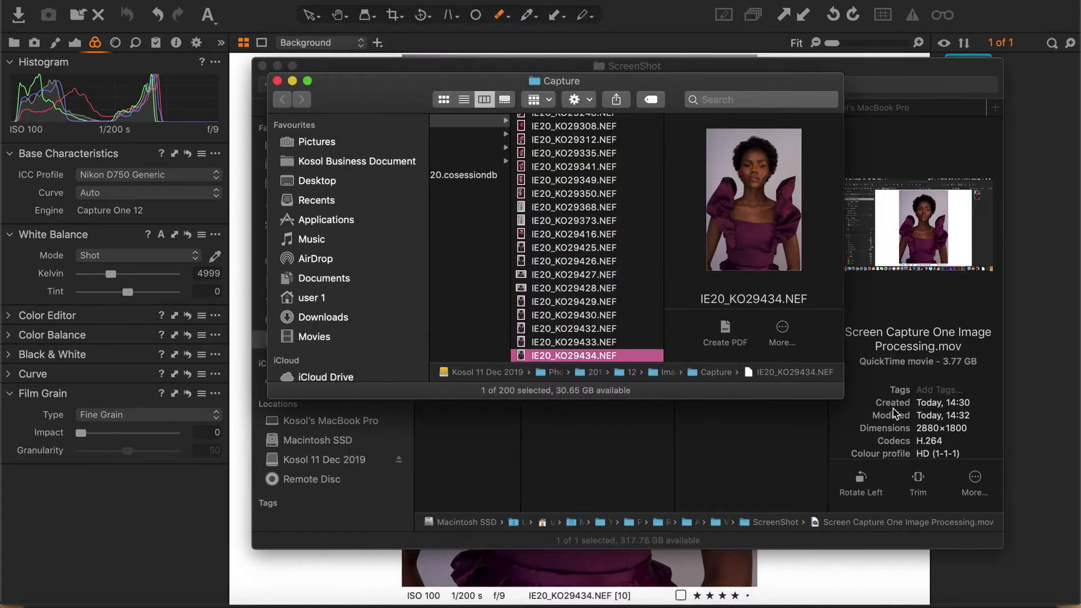
pyautogui.press('super+Tab')
pyautogui.press('super+Tab')
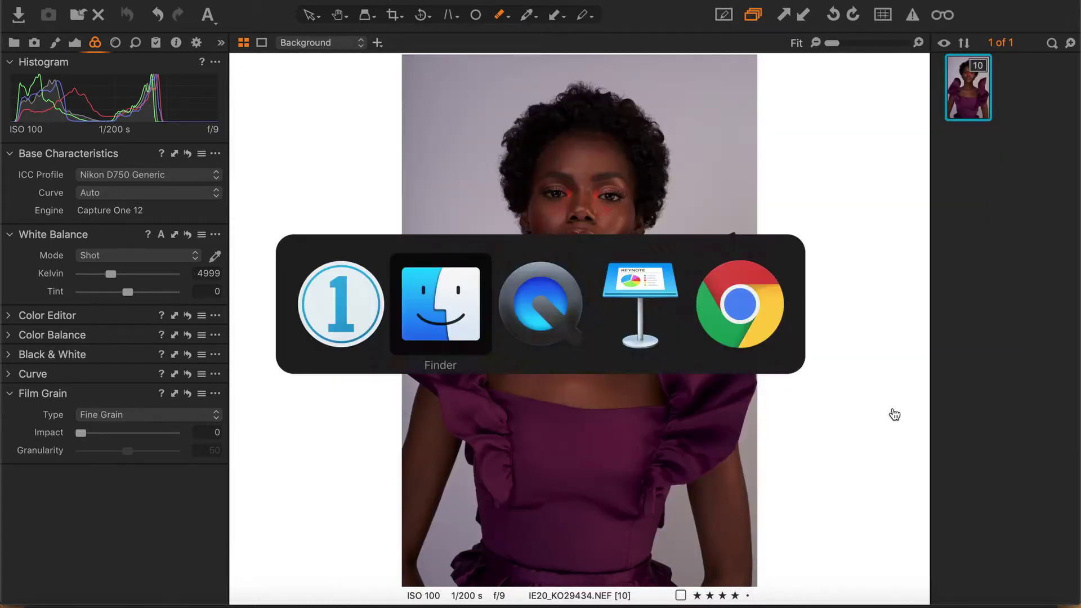
# Back in Capture One, switch the portrait's ICC profile to Nikon > Nikon D810 Generic
pyautogui.press('super+shift+Tab')
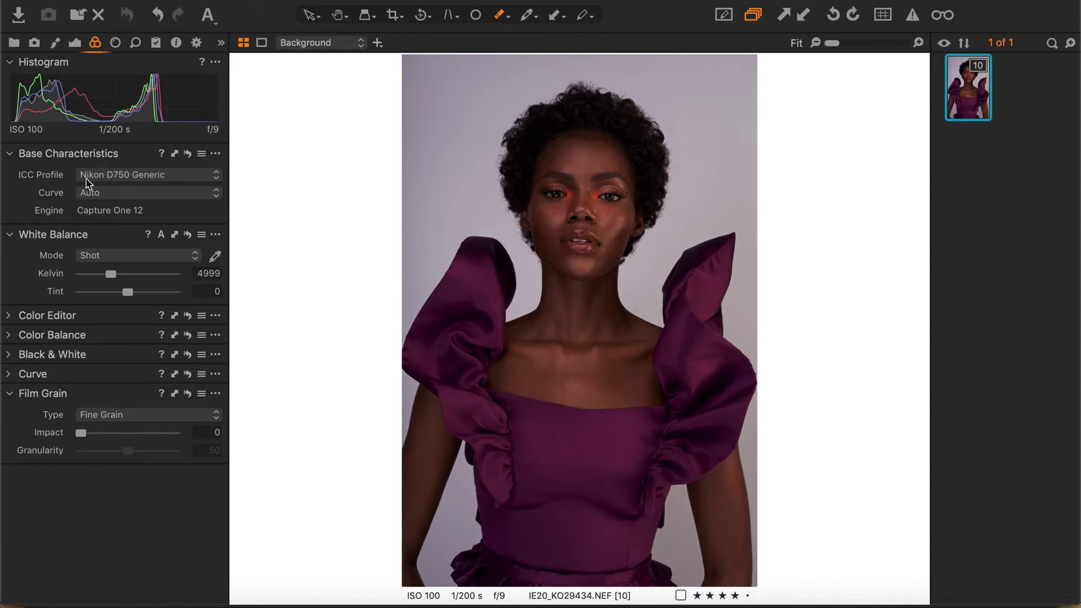
pyautogui.click(117, 179)
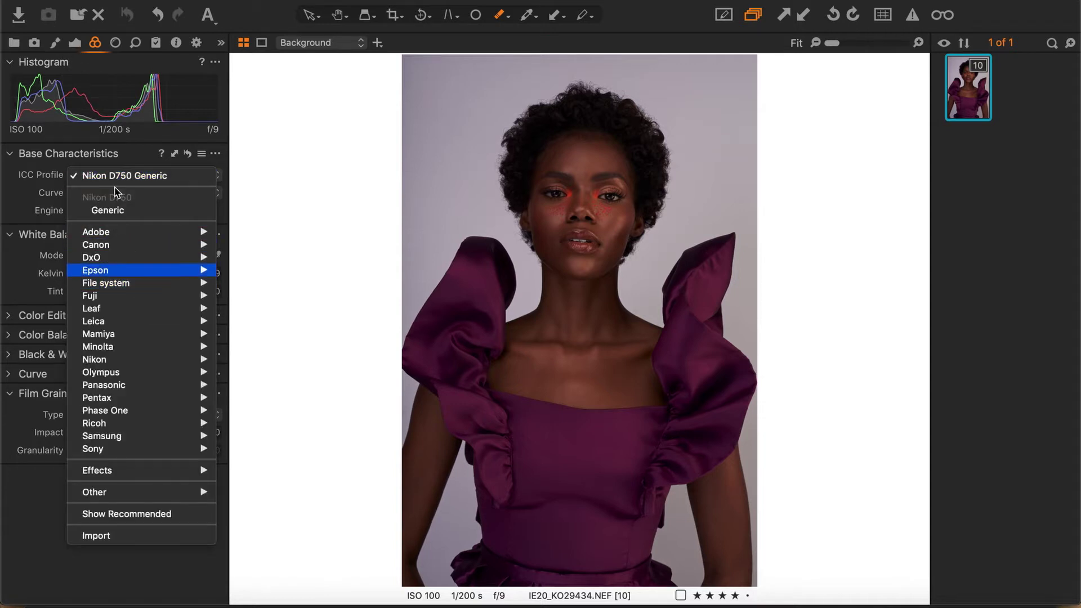
pyautogui.click(17, 196)
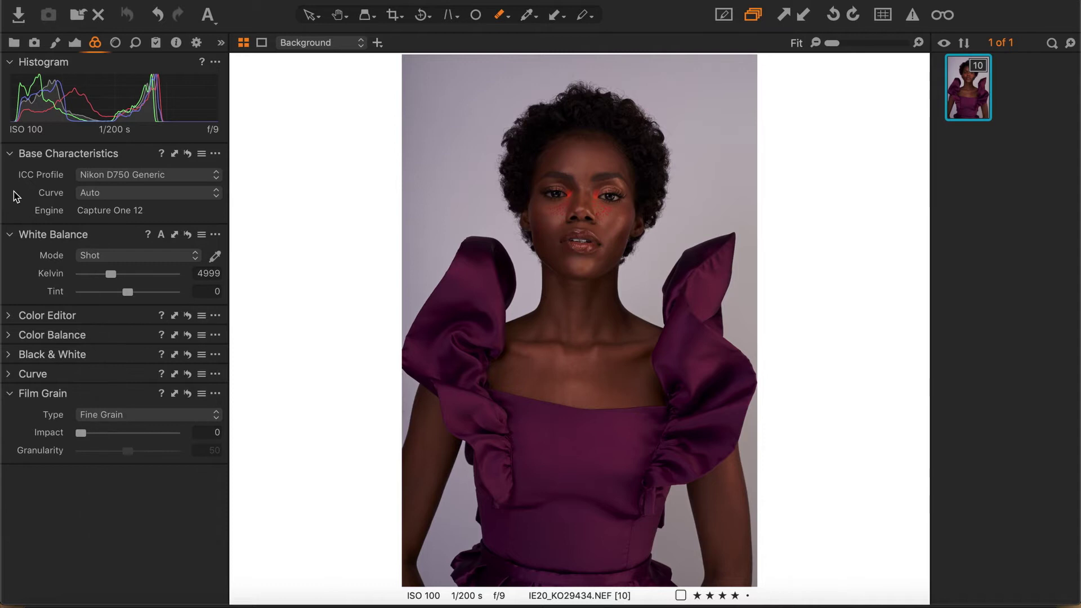
pyautogui.click(138, 176)
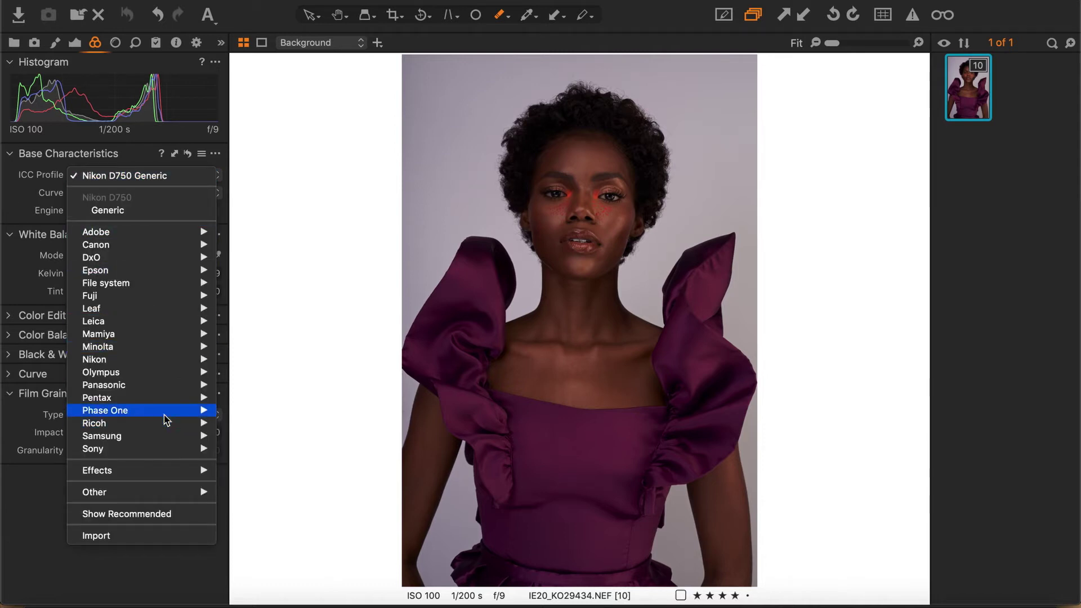
pyautogui.moveTo(174, 359)
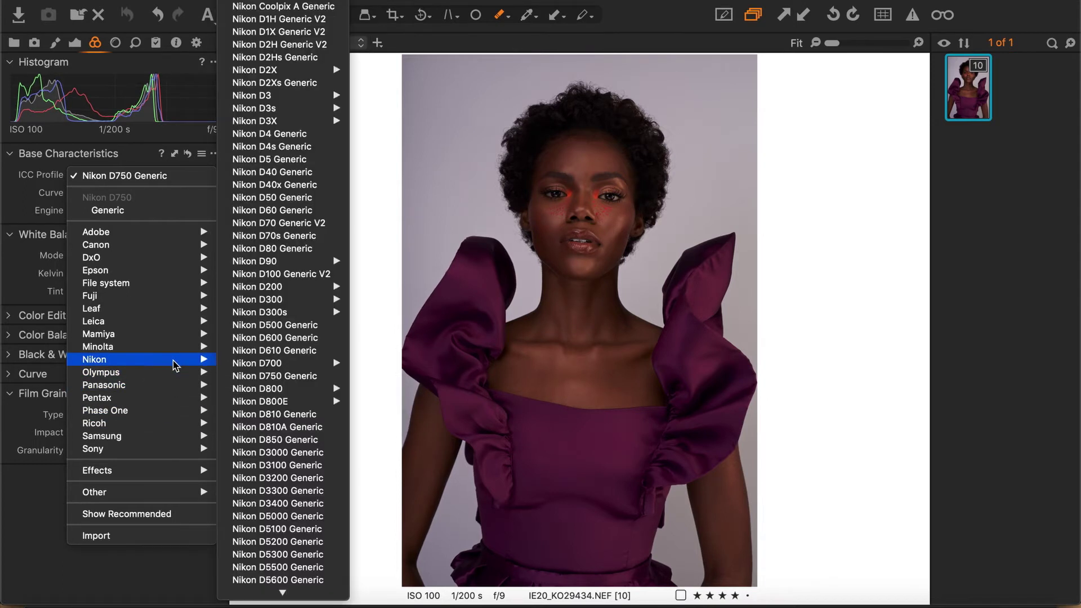
pyautogui.click(315, 415)
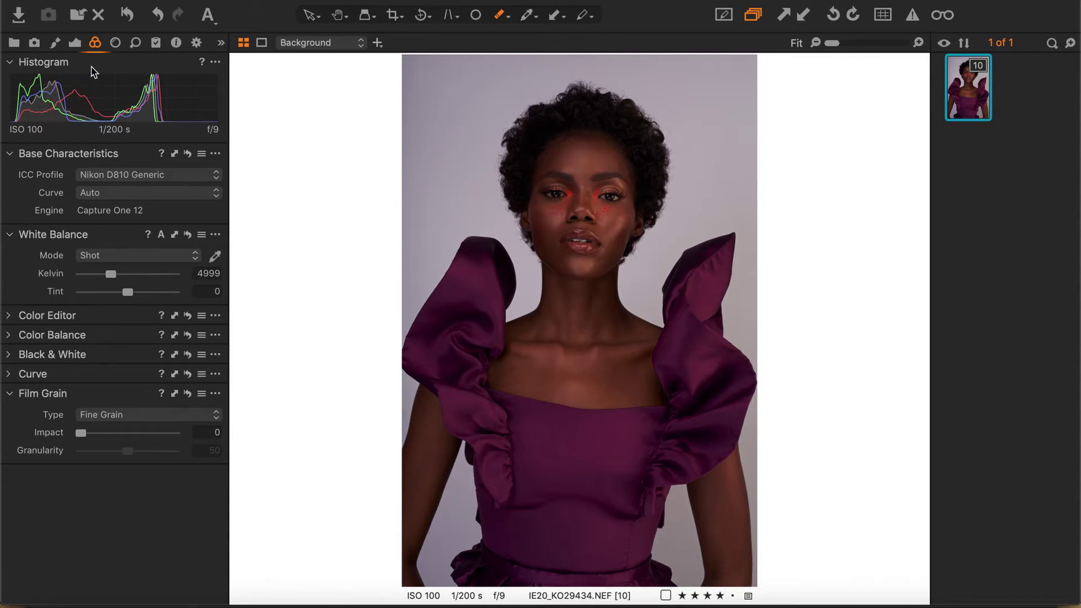
# In Local Adjustments, raise the portrait's Exposure slider to 1.29
pyautogui.click(56, 44)
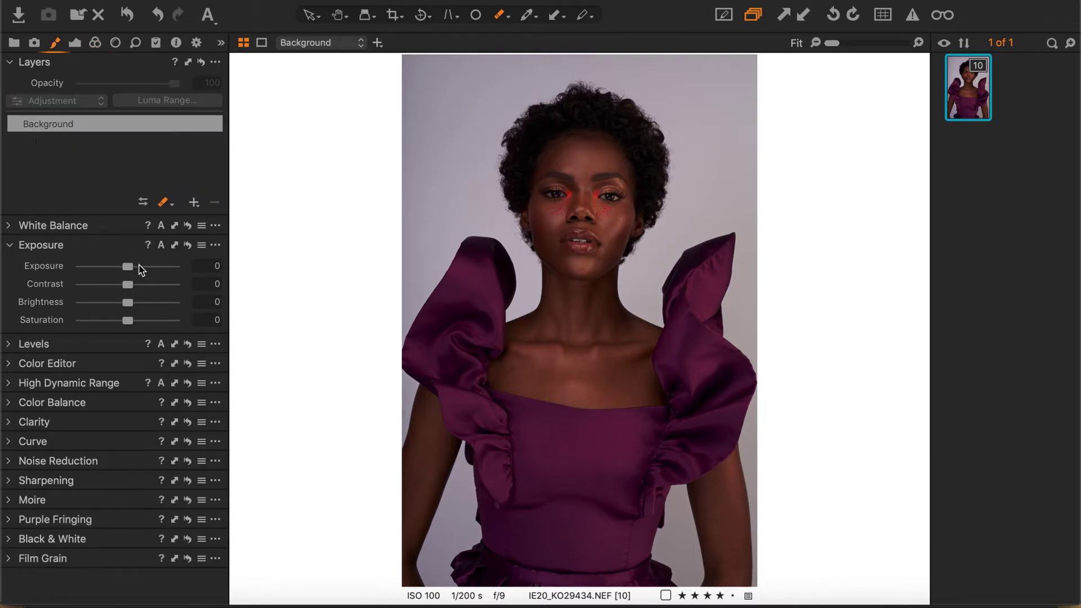
pyautogui.moveTo(130, 271); pyautogui.dragTo(140, 266)
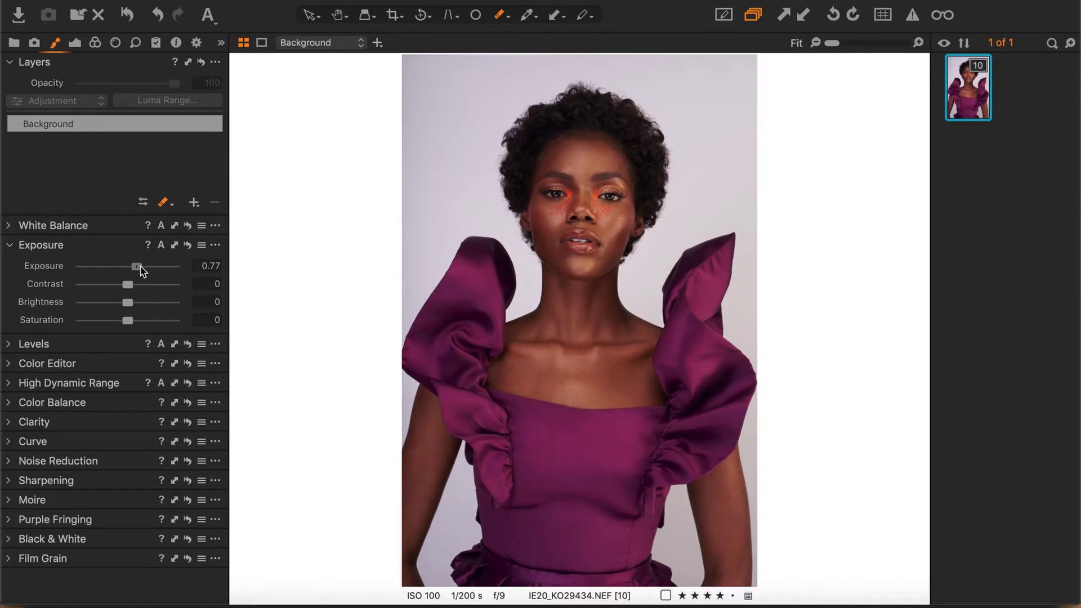
pyautogui.moveTo(141, 271); pyautogui.dragTo(138, 270)
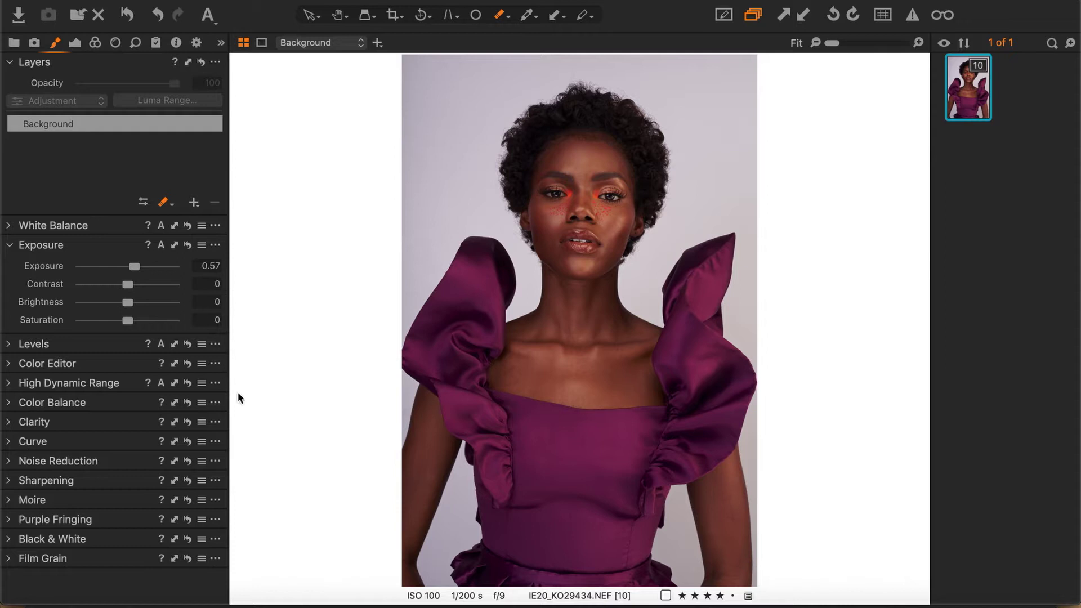
pyautogui.click(9, 345)
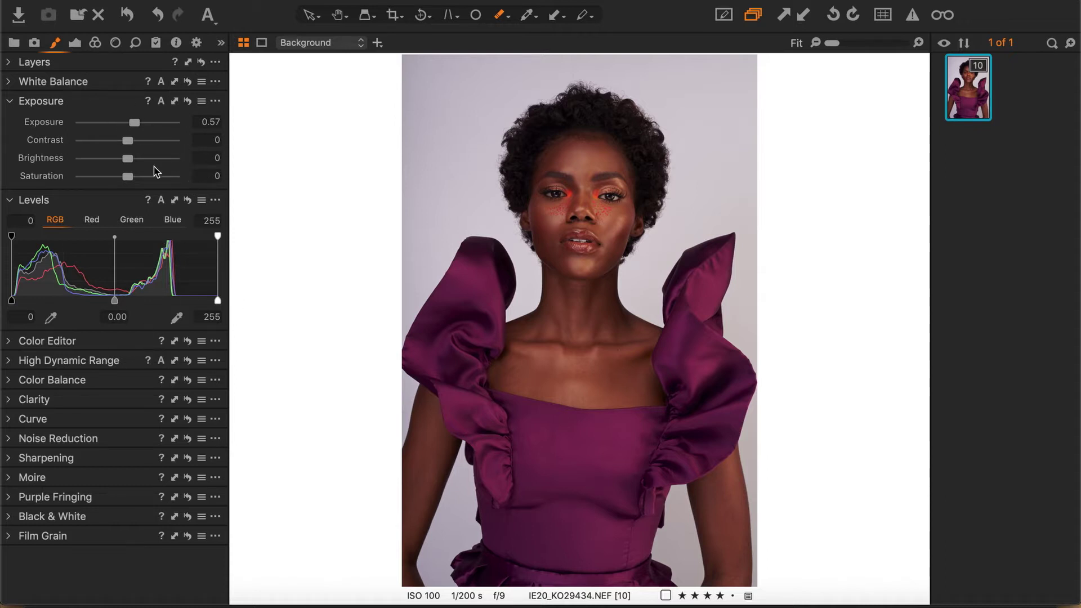
pyautogui.moveTo(141, 126); pyautogui.dragTo(146, 129)
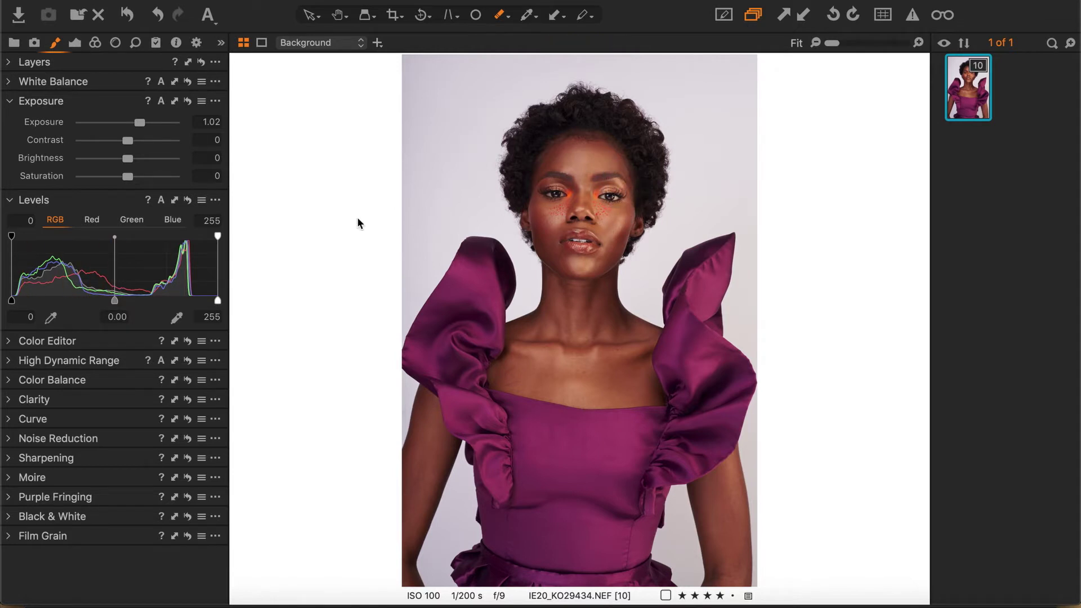
pyautogui.moveTo(139, 124)
pyautogui.mouseDown()
pyautogui.moveTo(144, 135)
pyautogui.moveTo(147, 125)
pyautogui.mouseUp()
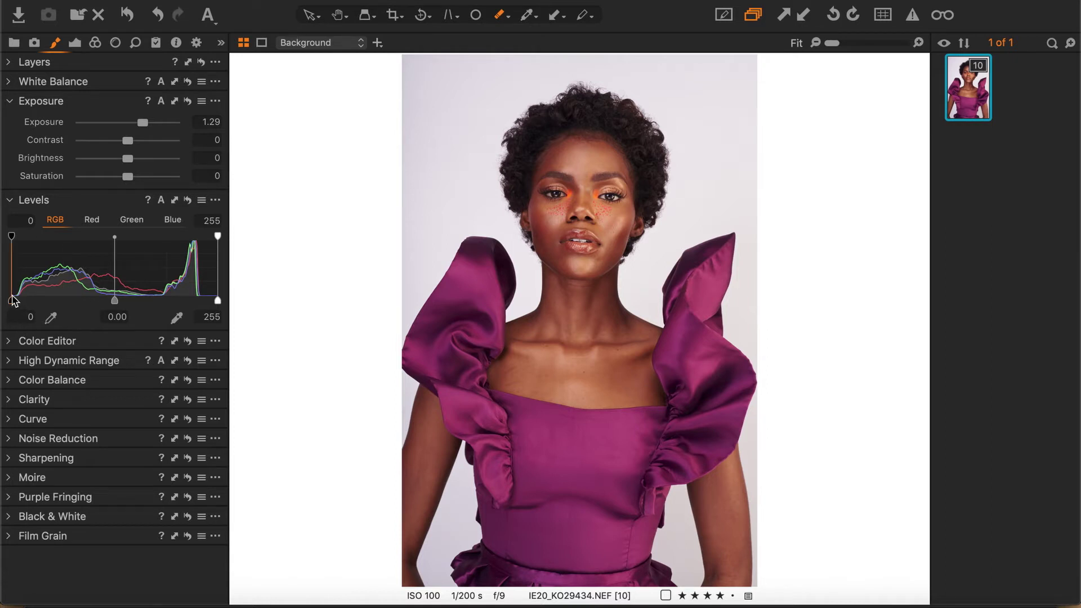
# Set the RGB Levels black point to 3 and the white point to 240
pyautogui.moveTo(12, 300); pyautogui.dragTo(15, 300)
pyautogui.hotkey('ctrl', 'z')
pyautogui.moveTo(217, 300); pyautogui.dragTo(205, 301)
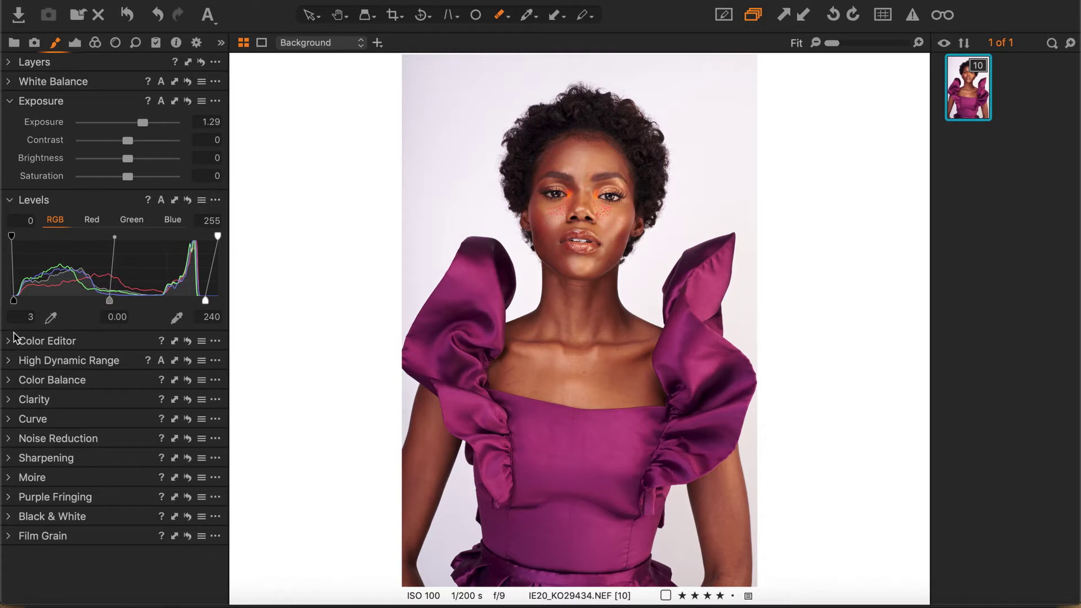
pyautogui.click(10, 62)
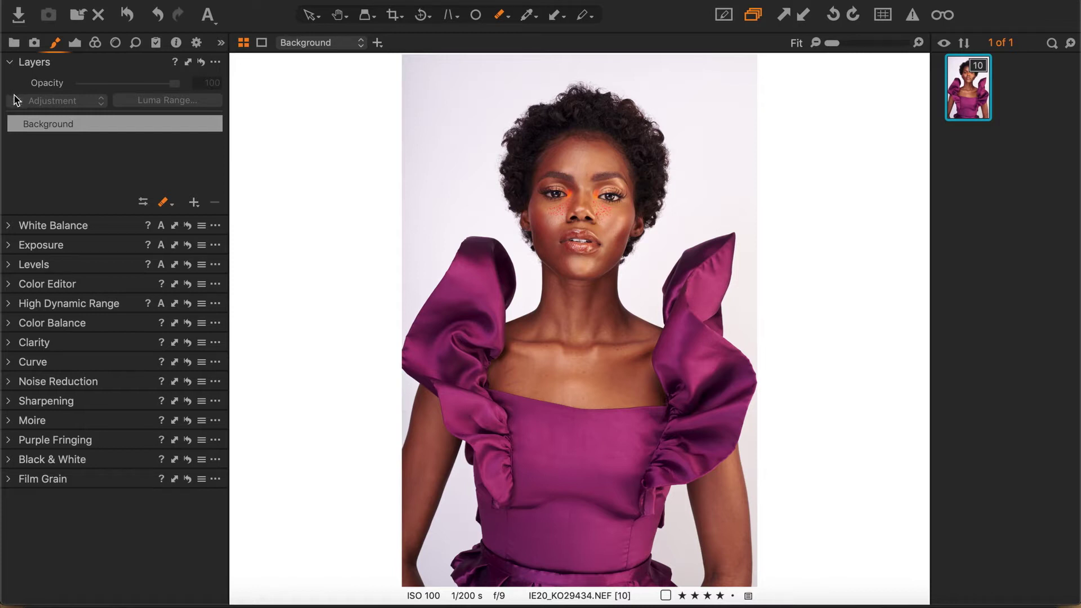
# Add a new filled adjustment layer and hide its red mask overlay
pyautogui.click(194, 202)
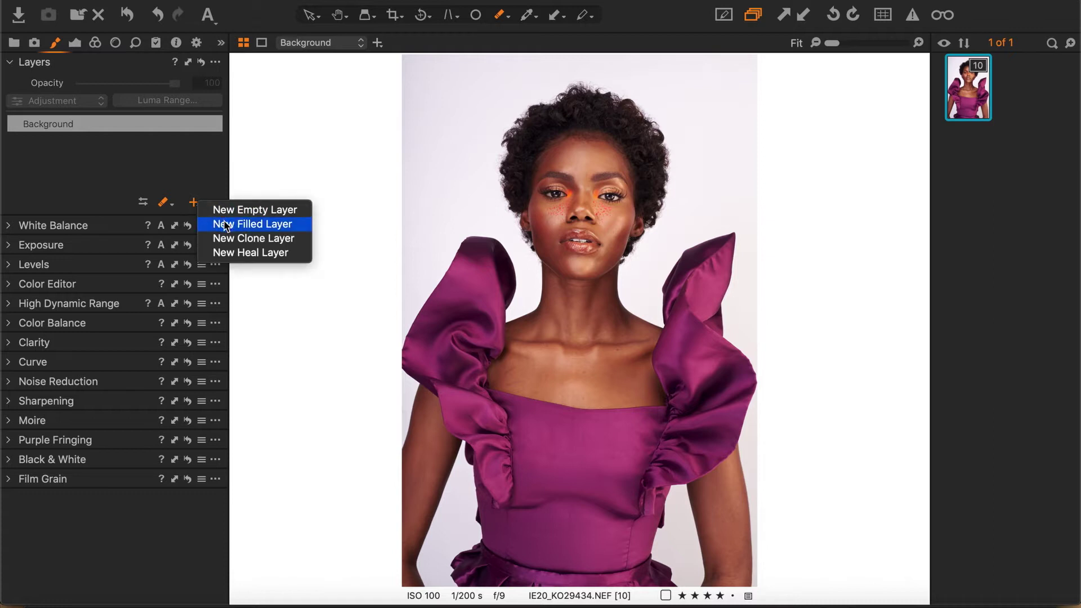
pyautogui.click(271, 225)
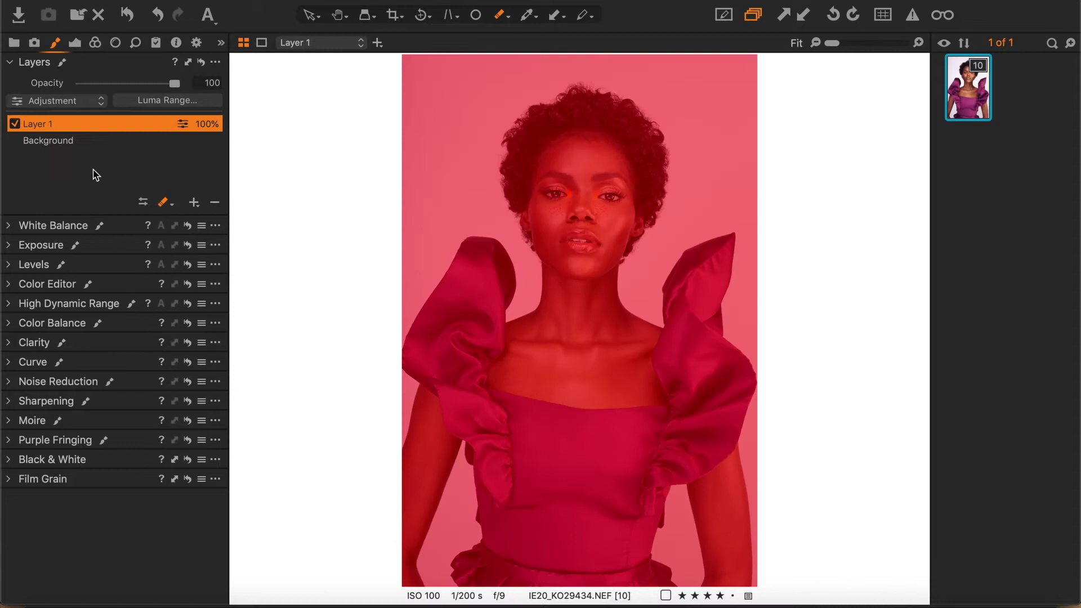
pyautogui.click(503, 17)
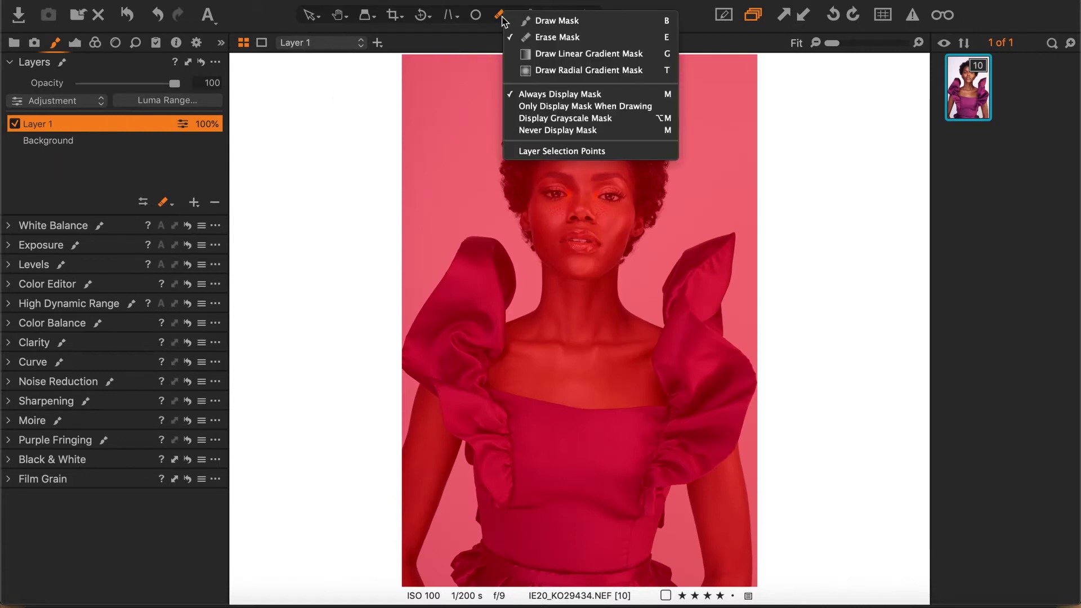
pyautogui.click(477, 174)
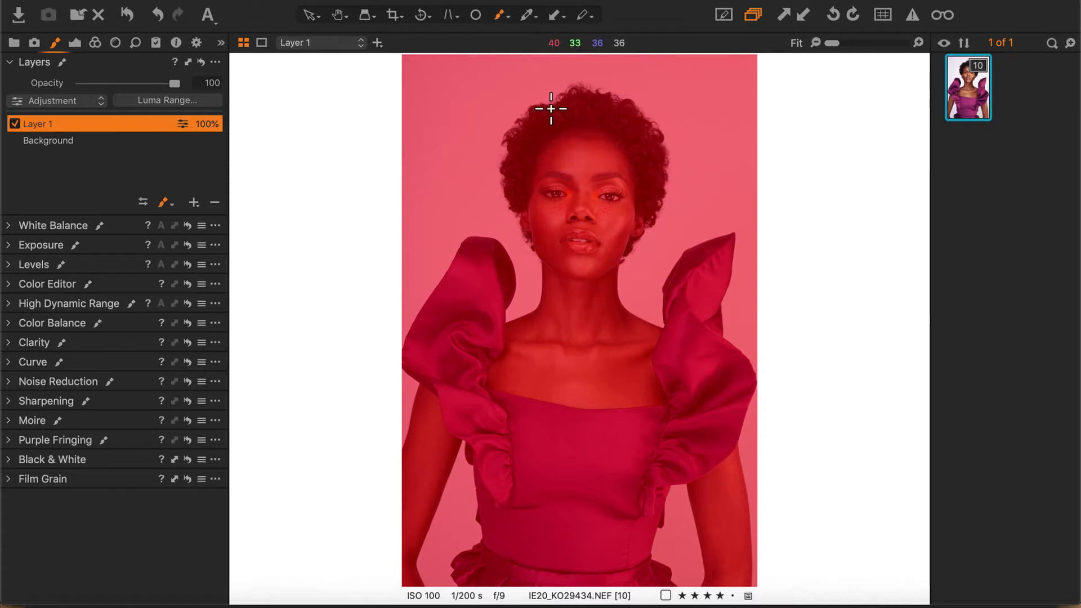
pyautogui.click(509, 19)
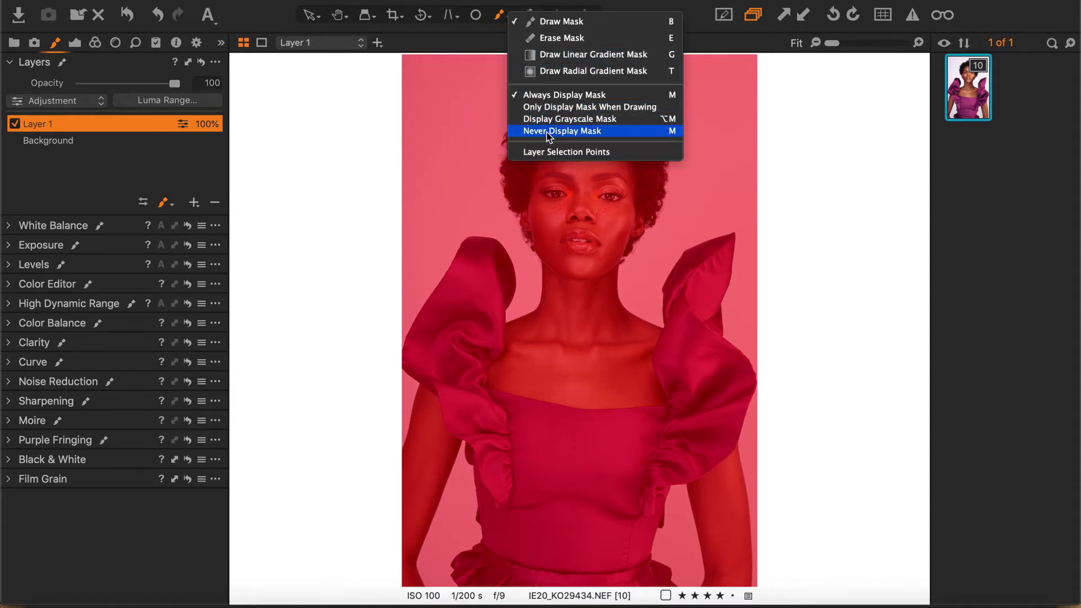
pyautogui.click(647, 131)
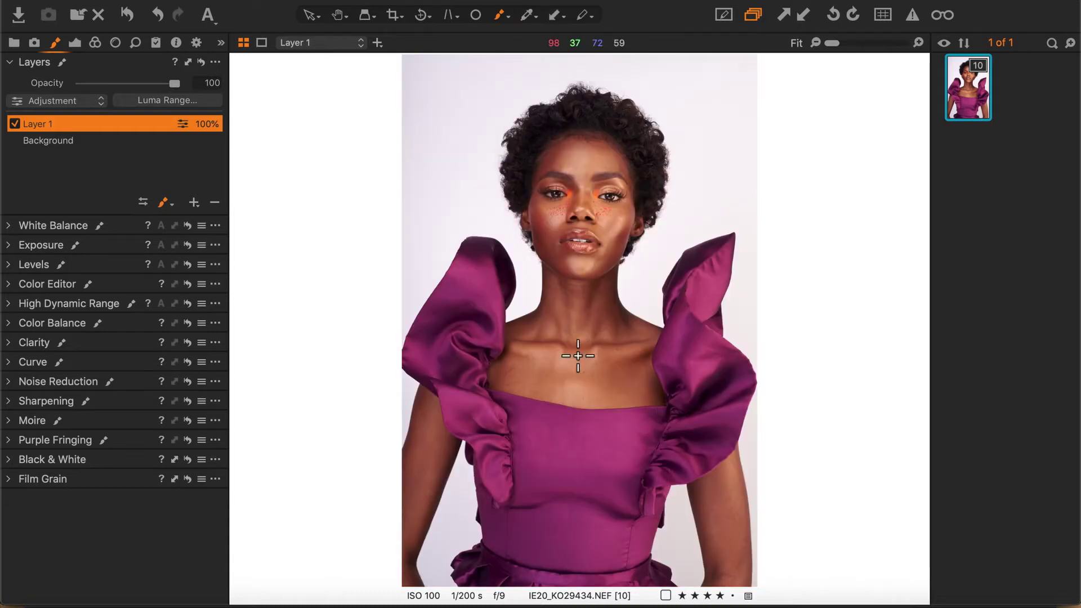
# Rename Layer 1 to 'Skin Tone'
pyautogui.doubleClick(38, 124)
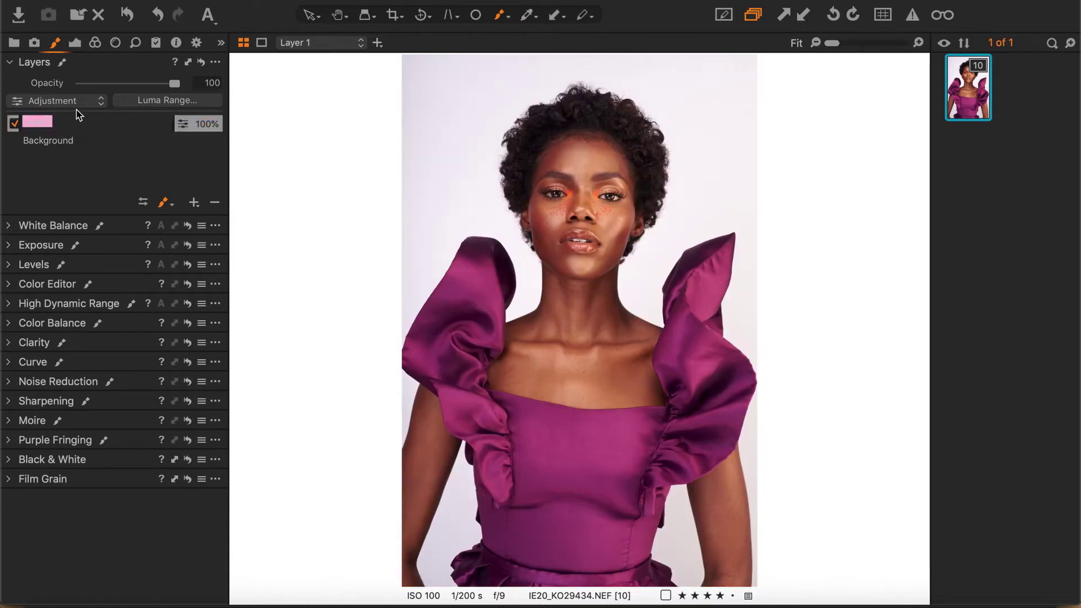
pyautogui.write('Skin Tone')
pyautogui.press('Return')
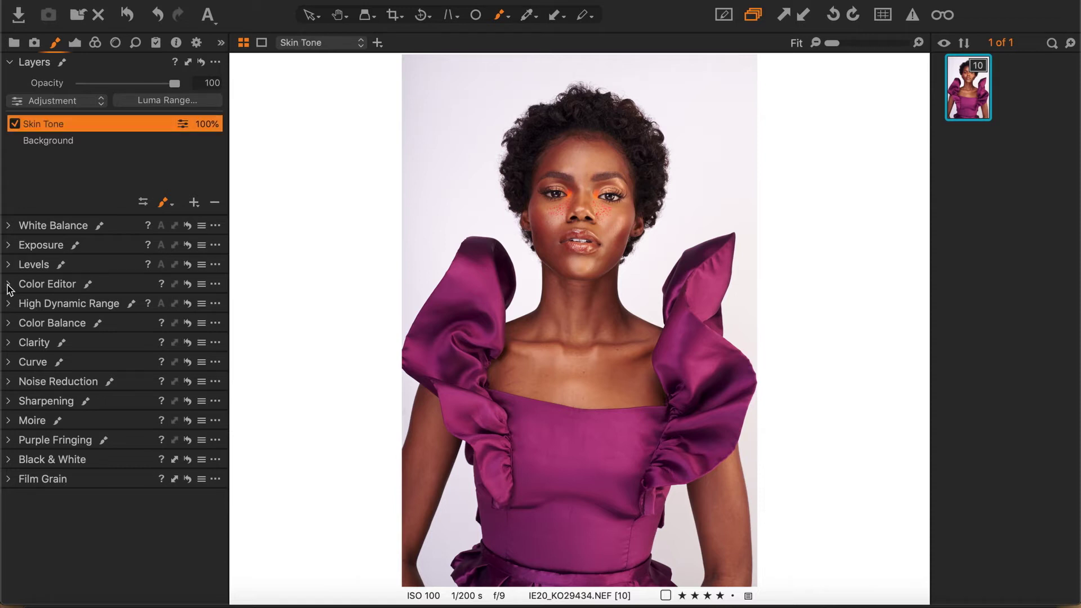
pyautogui.click(9, 284)
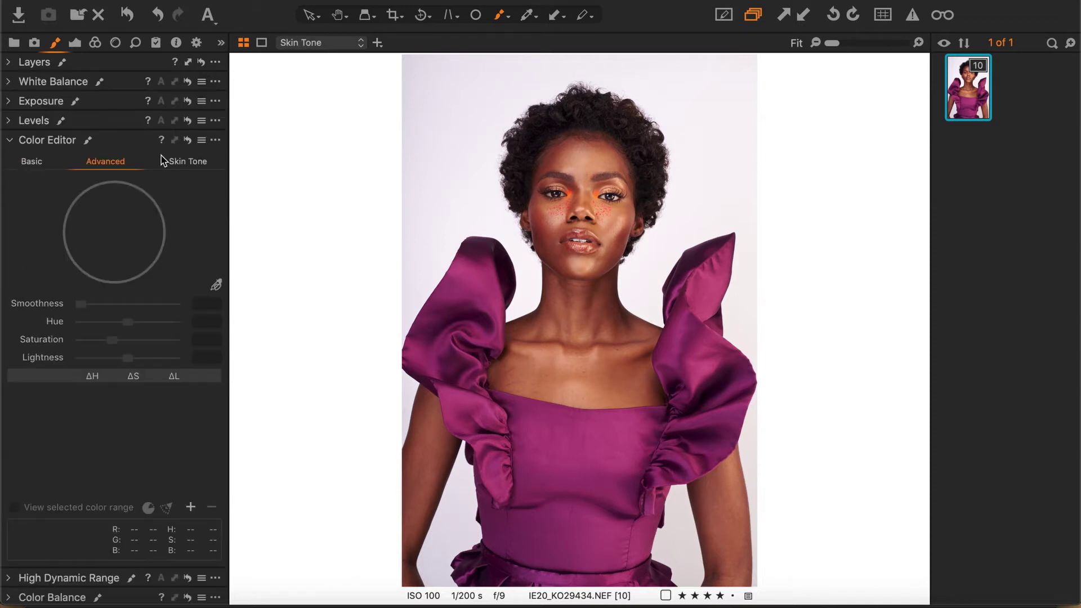
# Sample skin colour from the forehead, widen the range toward reds, and raise Hue amount to 0.2
pyautogui.click(194, 164)
pyautogui.click(215, 285)
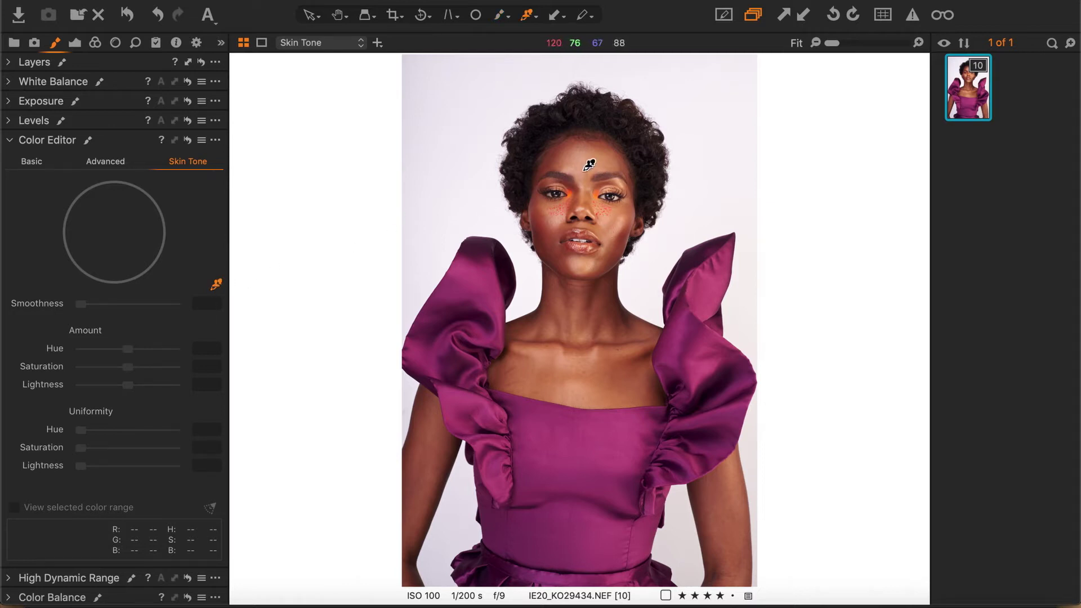
pyautogui.click(588, 165)
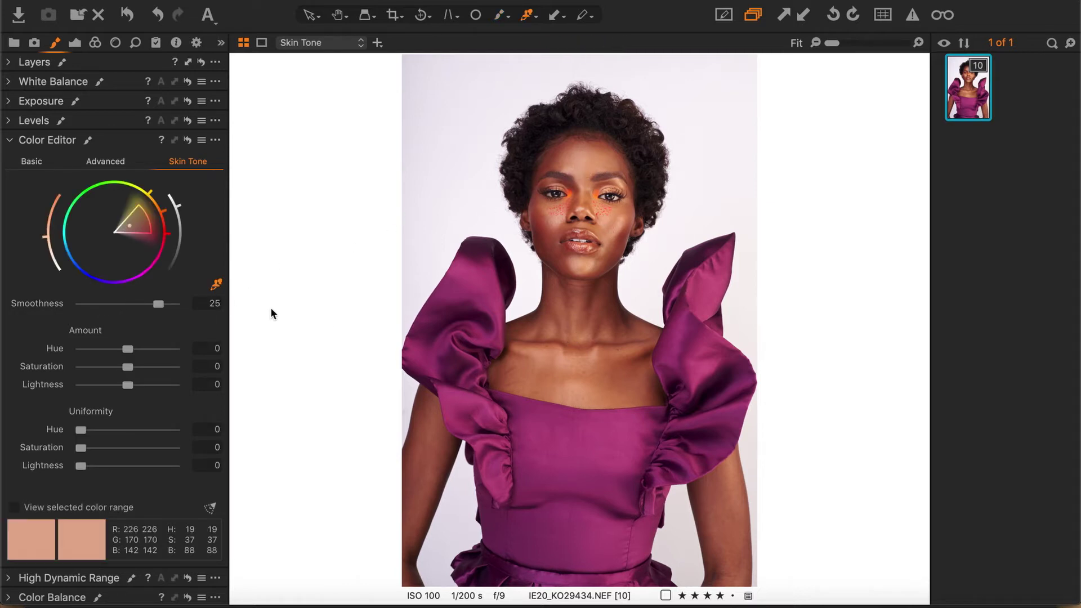
pyautogui.moveTo(144, 233); pyautogui.dragTo(131, 219)
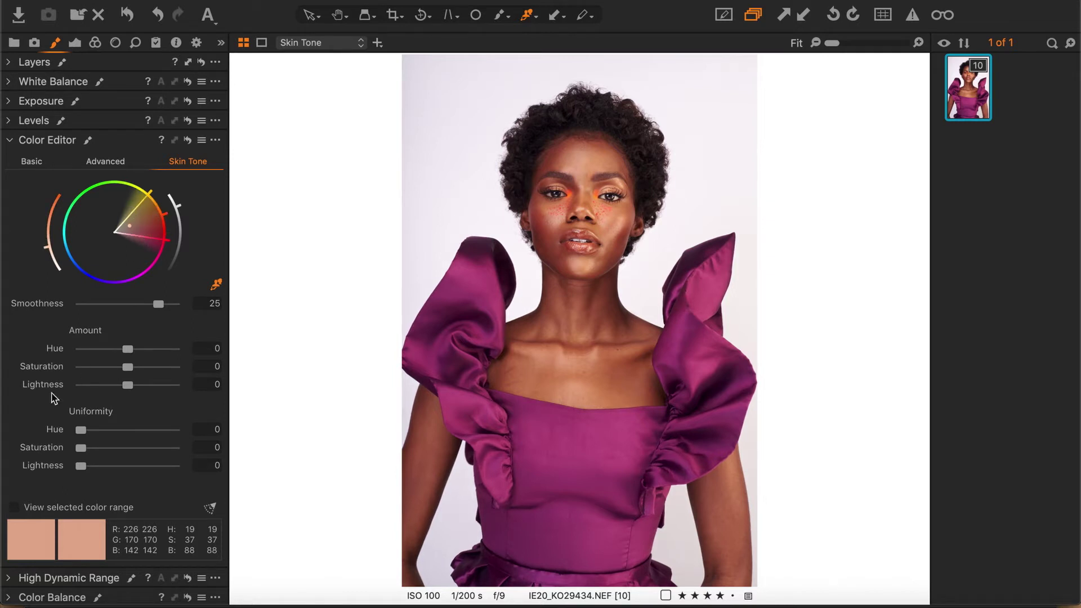
pyautogui.click(50, 506)
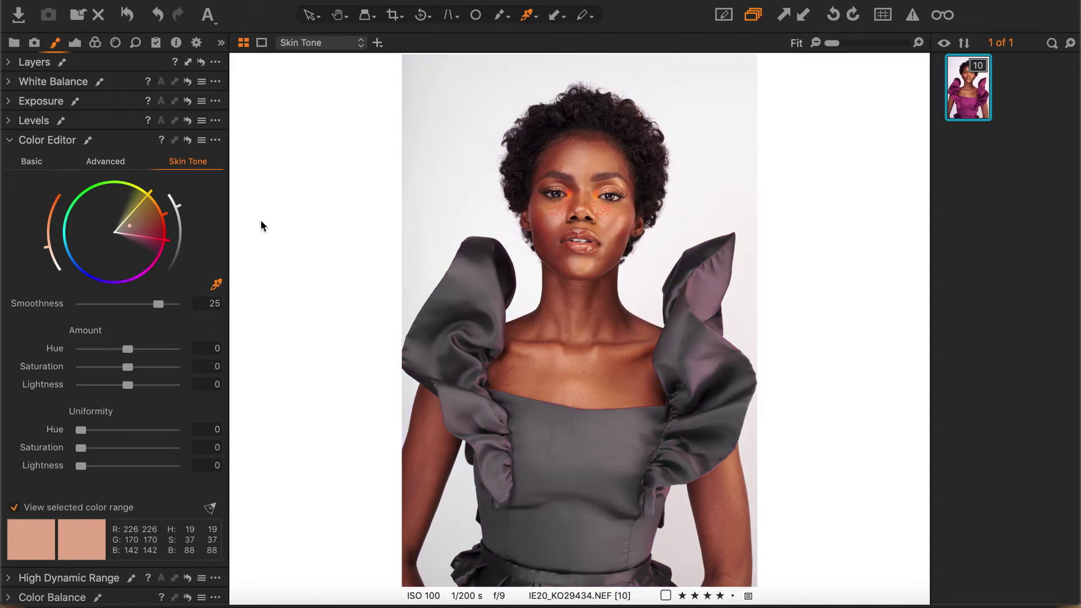
pyautogui.click(43, 509)
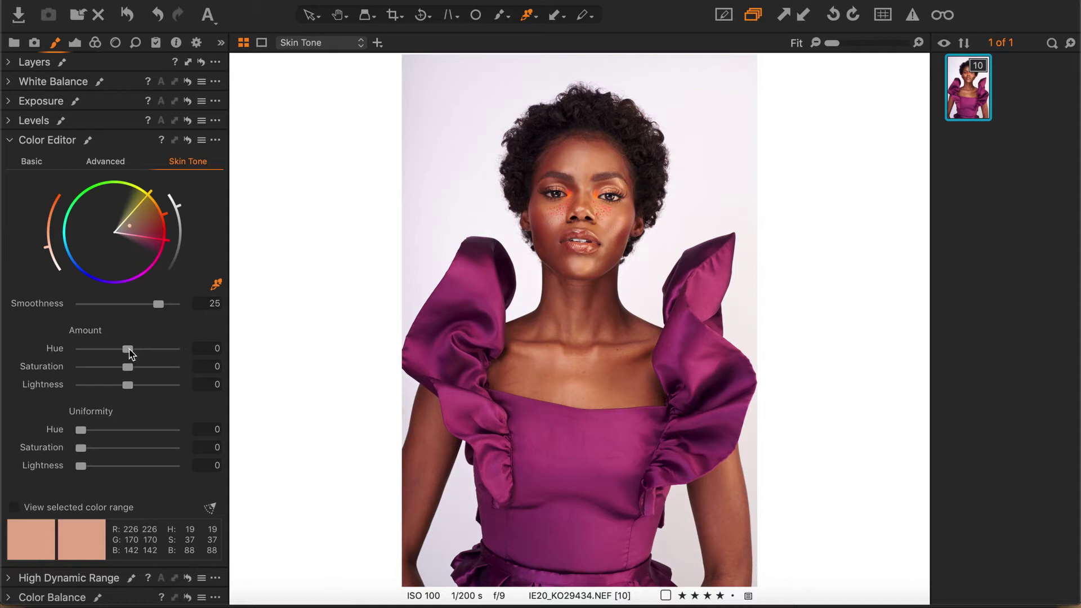
pyautogui.moveTo(126, 350); pyautogui.dragTo(128, 350)
pyautogui.click(10, 66)
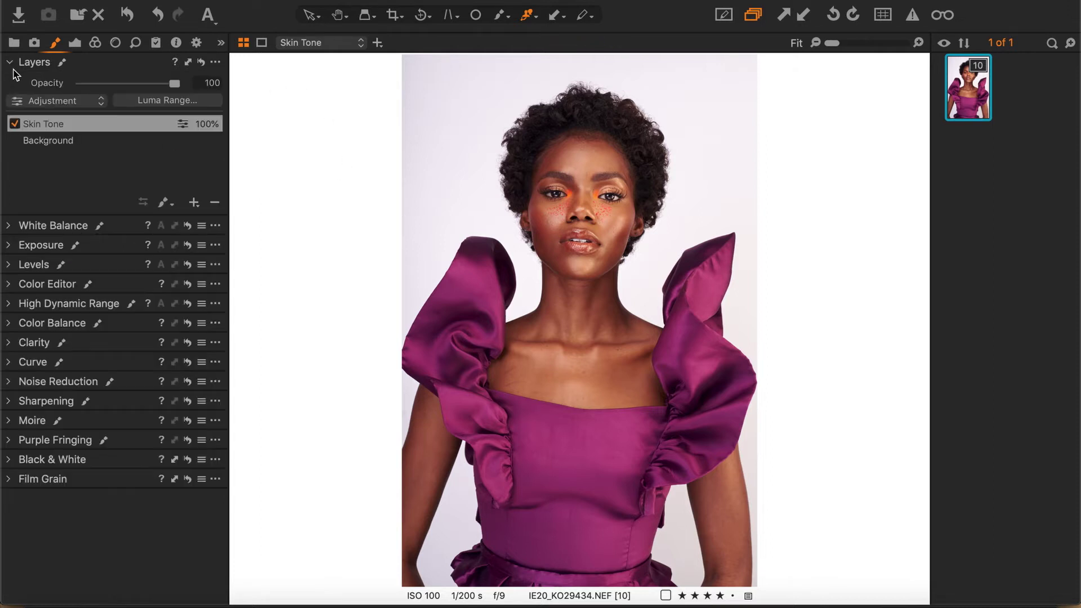
# Add a new empty adjustment layer, deleting the extra Layer 2
pyautogui.click(195, 203)
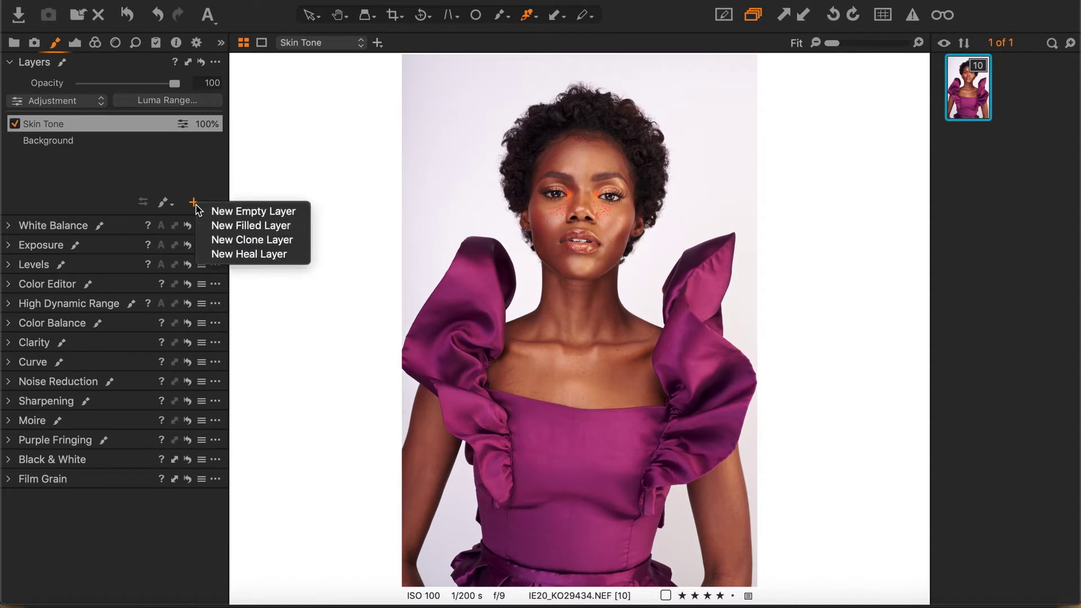
pyautogui.click(228, 226)
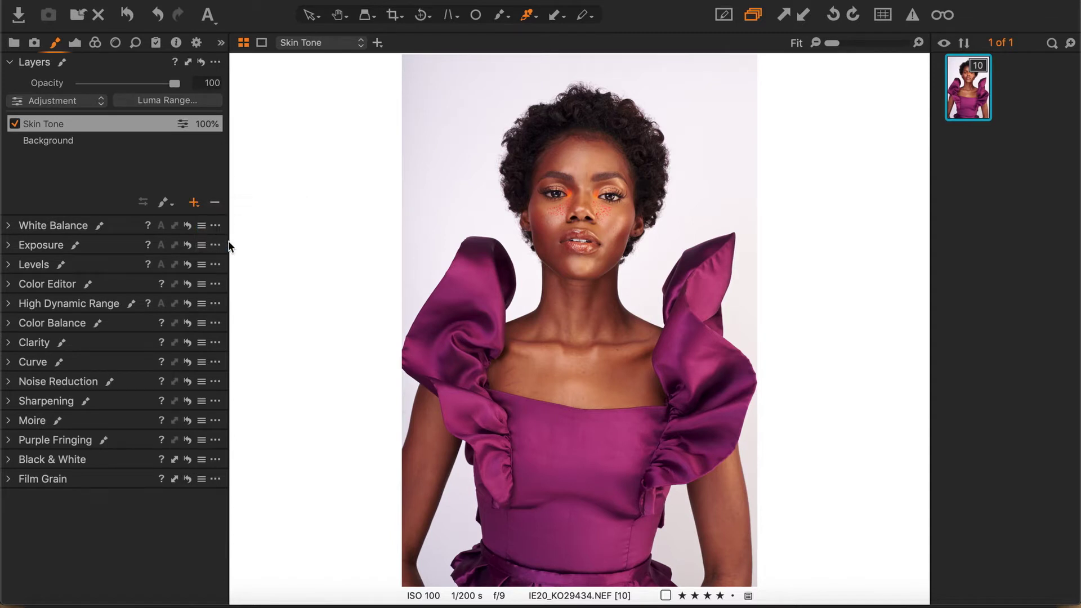
pyautogui.click(195, 207)
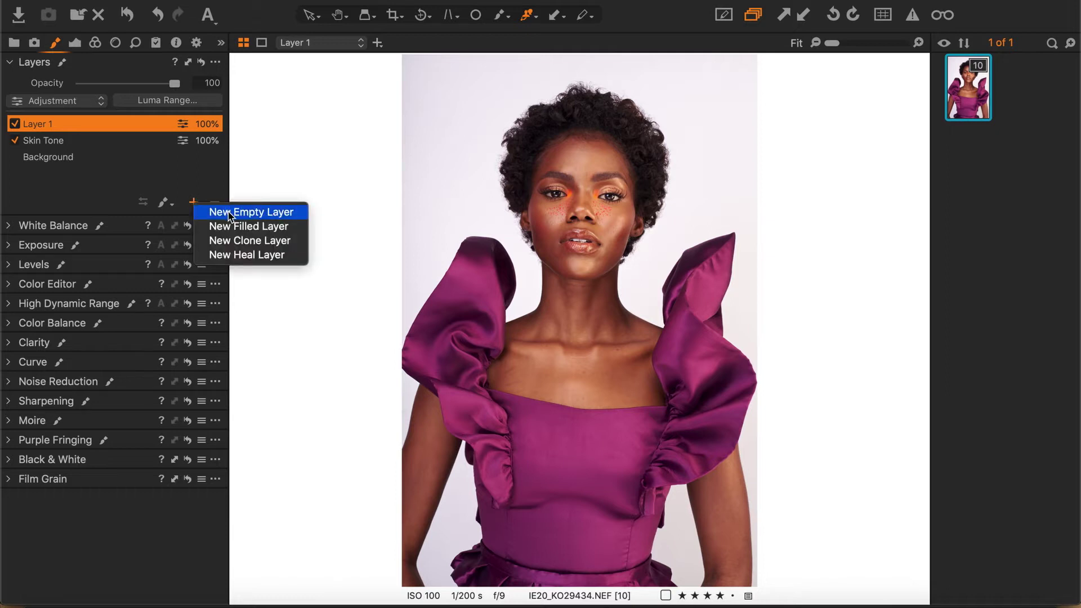
pyautogui.click(229, 227)
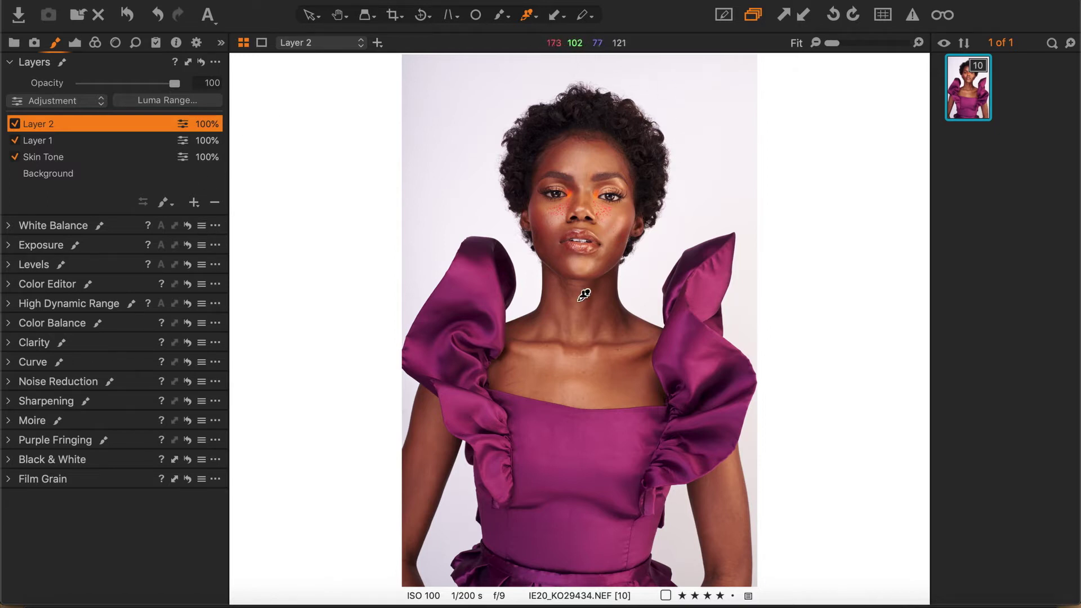
pyautogui.press('Delete')
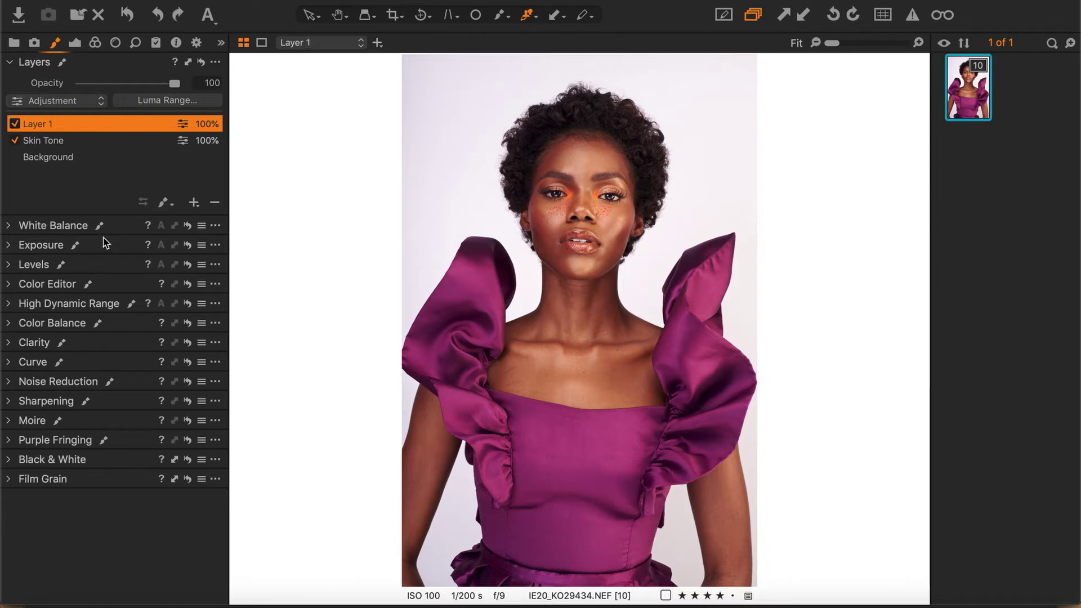
# Rename Layer 1 to 'Dess' and switch to Advanced colour editing
pyautogui.doubleClick(47, 122)
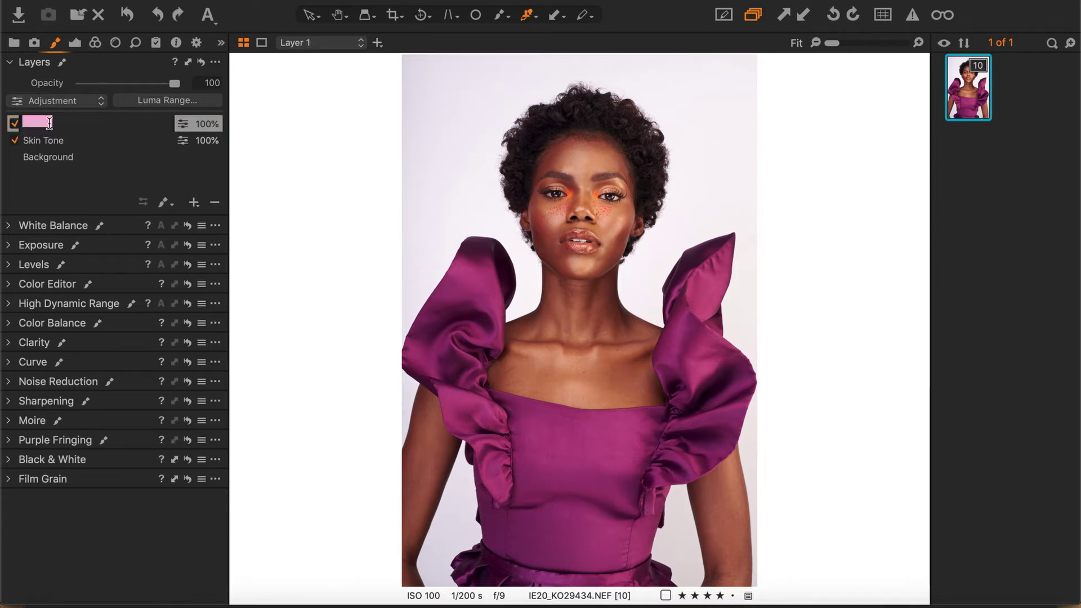
pyautogui.write('Des')
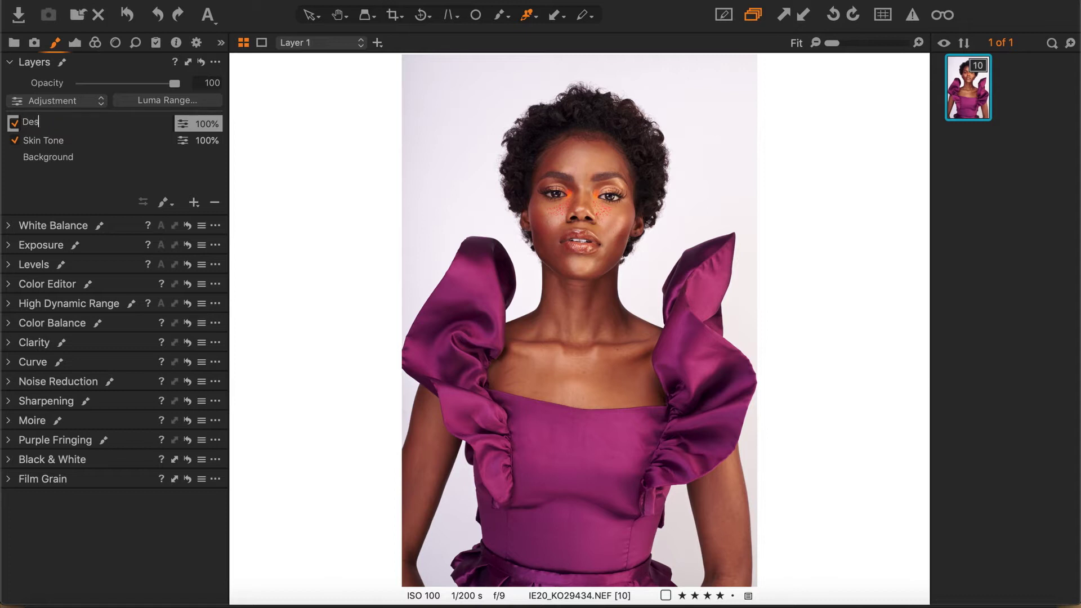
pyautogui.write('s')
pyautogui.press('Return')
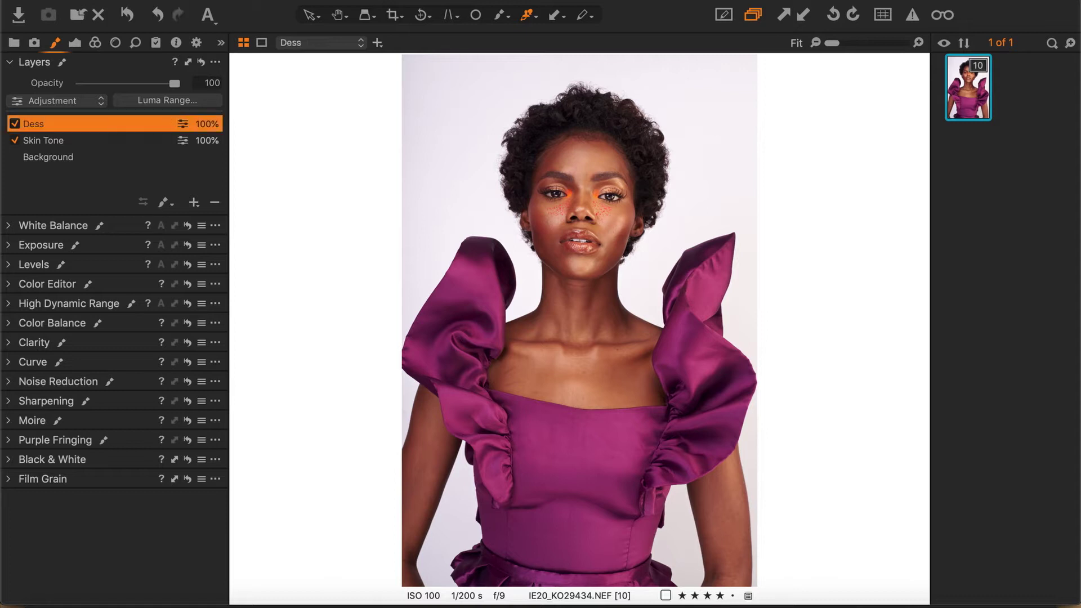
pyautogui.click(11, 285)
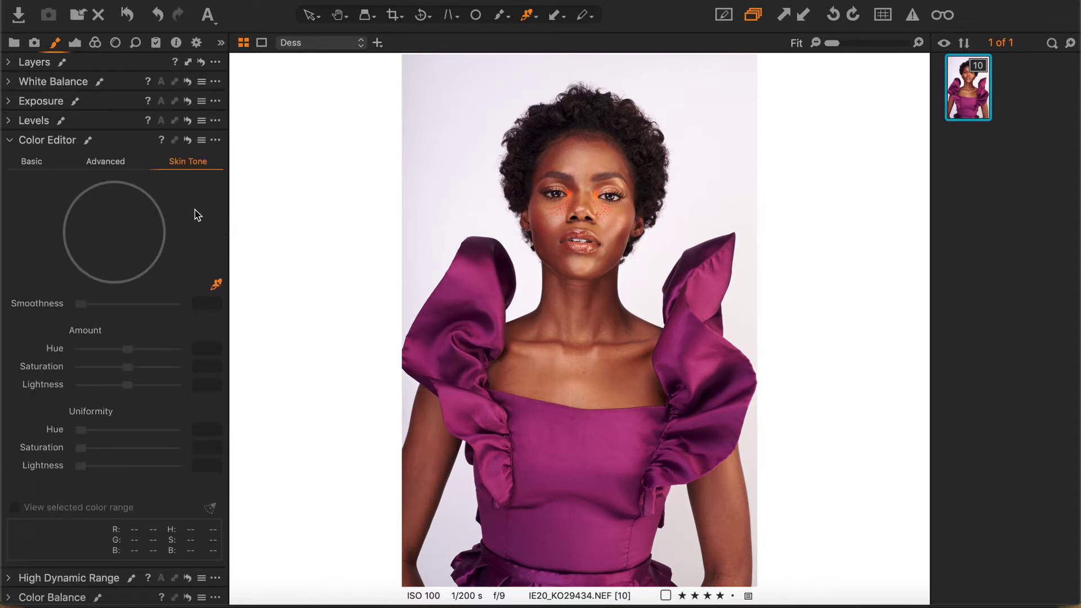
pyautogui.click(118, 169)
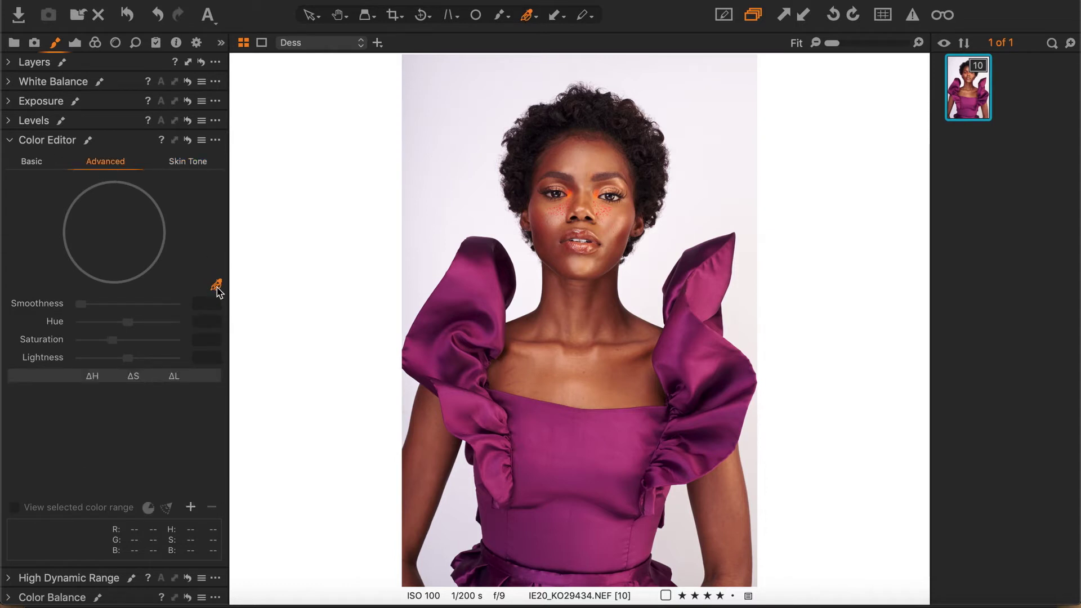
# Sample the magenta dress colour and darken its Lightness to -11.3
pyautogui.click(552, 445)
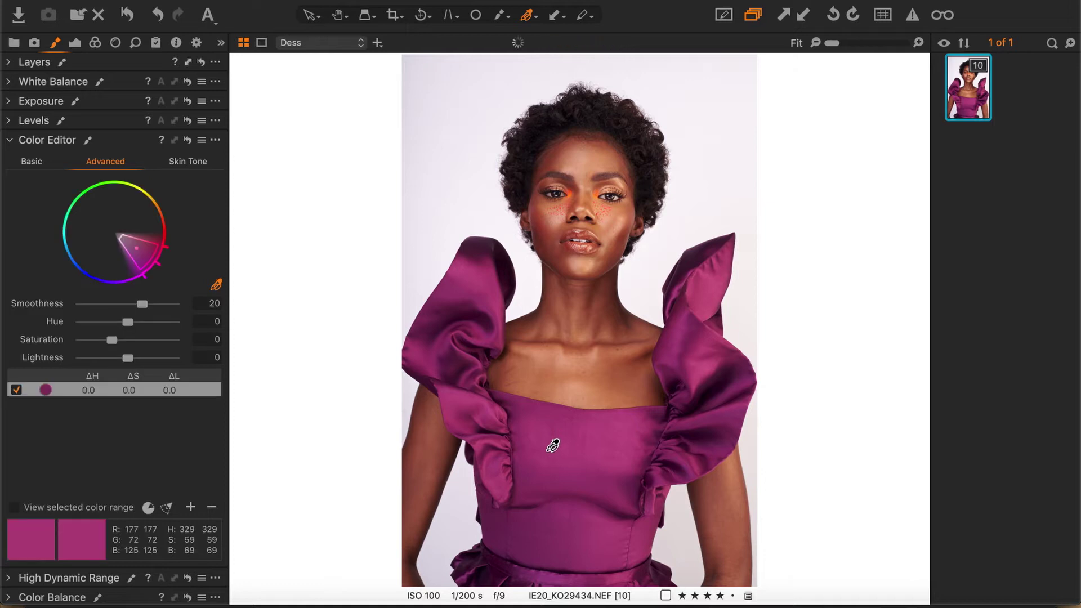
pyautogui.click(14, 508)
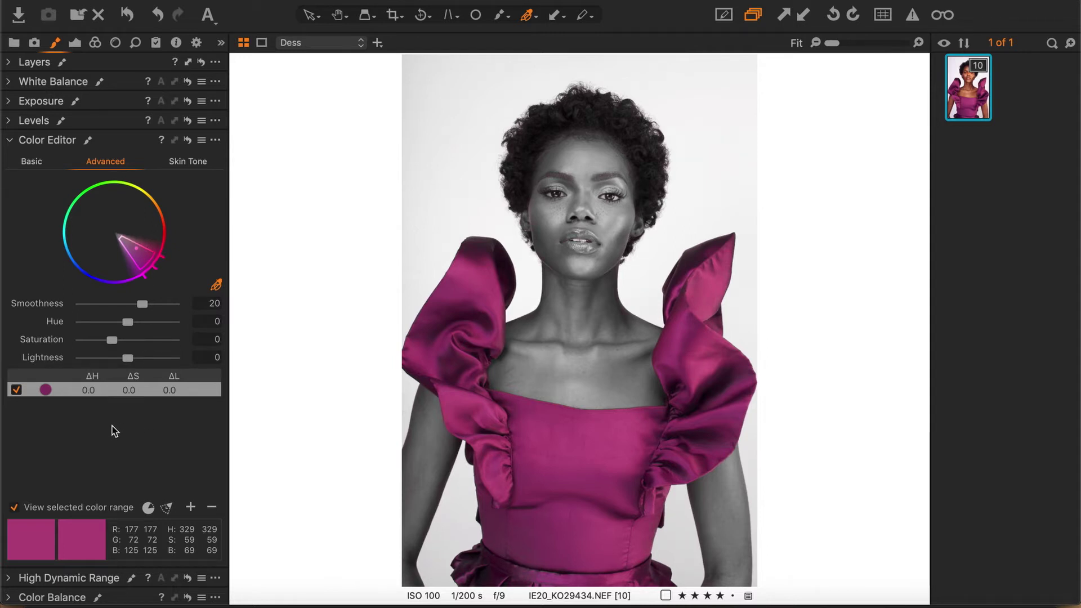
pyautogui.click(16, 390)
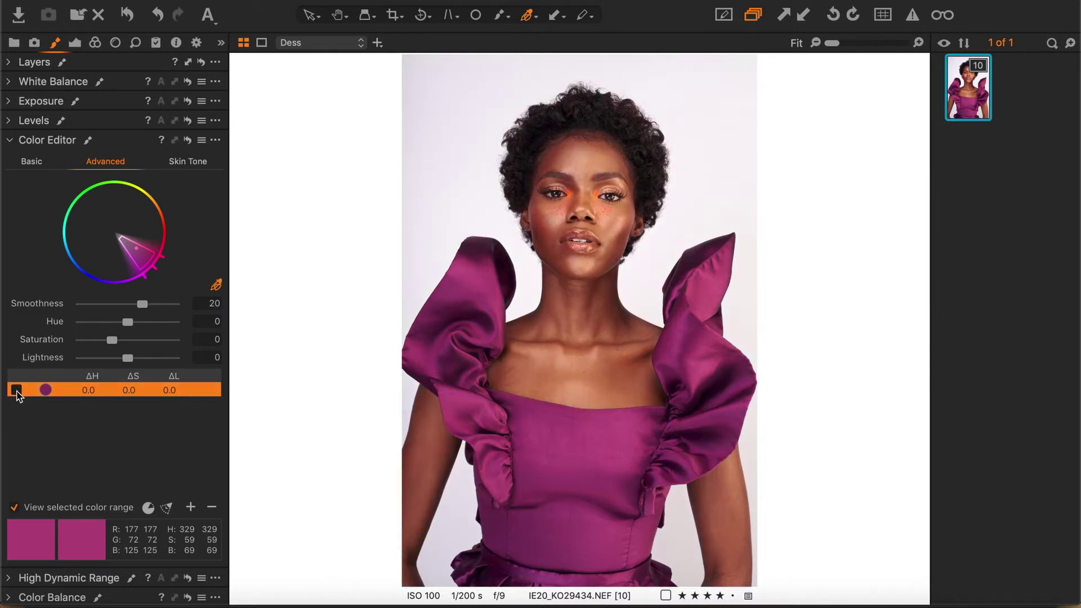
pyautogui.click(17, 391)
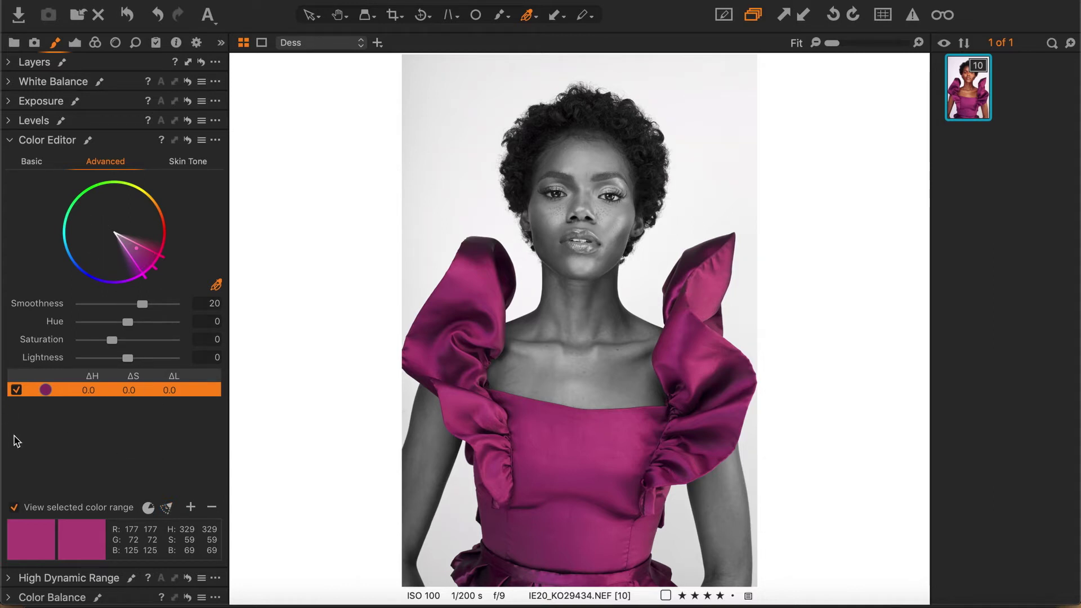
pyautogui.click(14, 507)
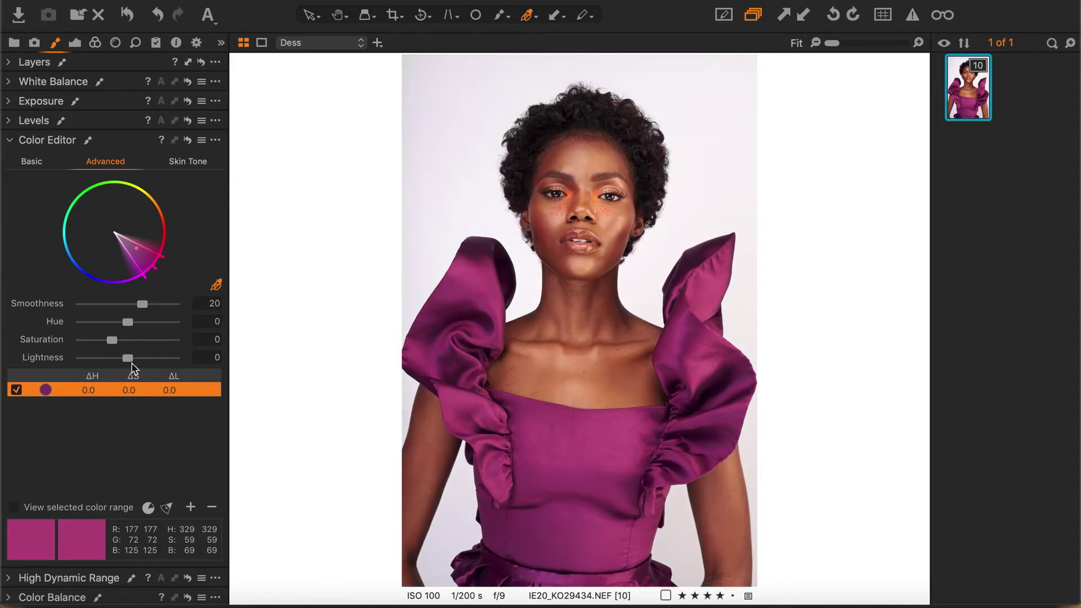
pyautogui.moveTo(128, 361)
pyautogui.mouseDown()
pyautogui.moveTo(120, 366)
pyautogui.moveTo(132, 378)
pyautogui.mouseUp()
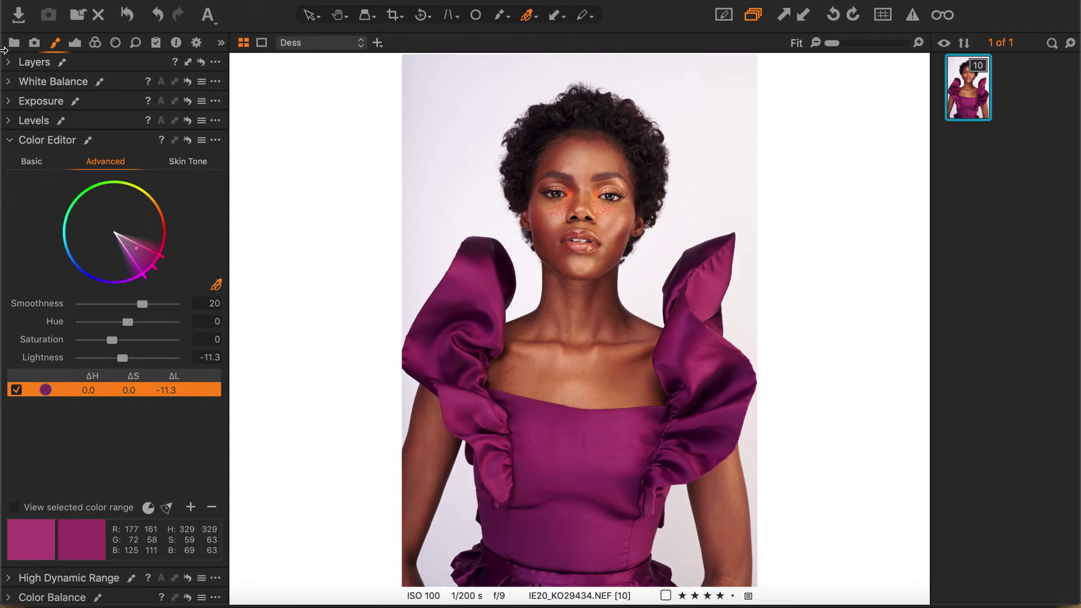
# Compare with Dess toggled off and on, then add a filled layer named 'Backdrop'
pyautogui.click(8, 63)
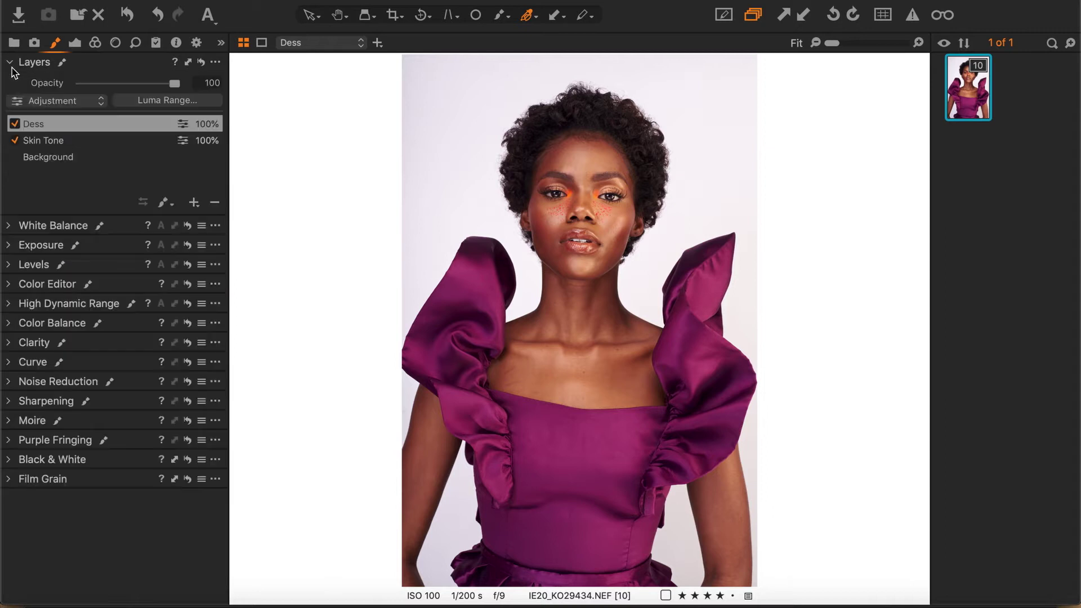
pyautogui.click(16, 124)
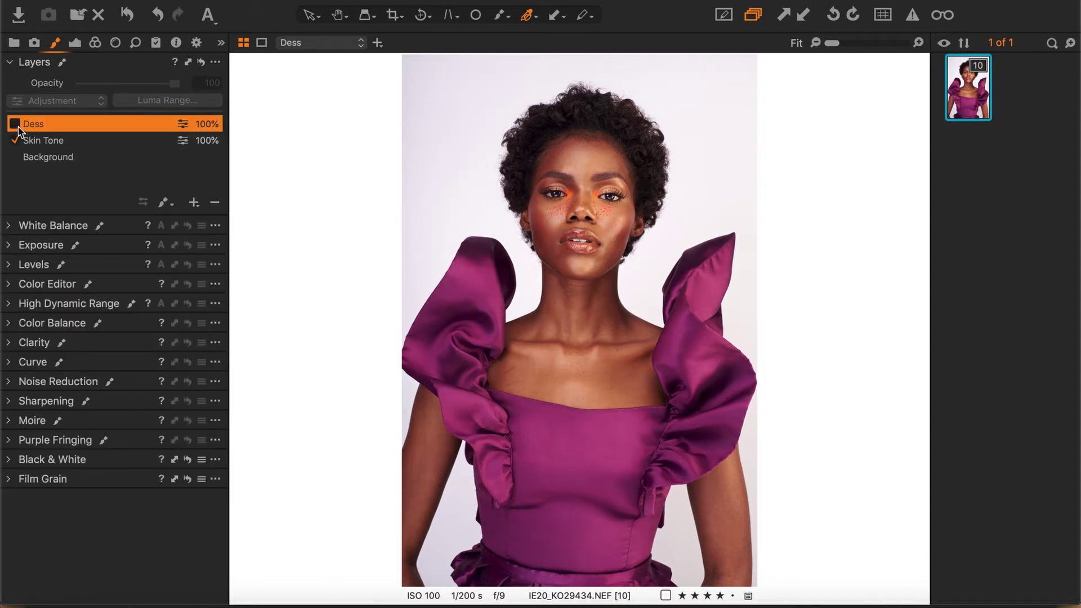
pyautogui.click(11, 125)
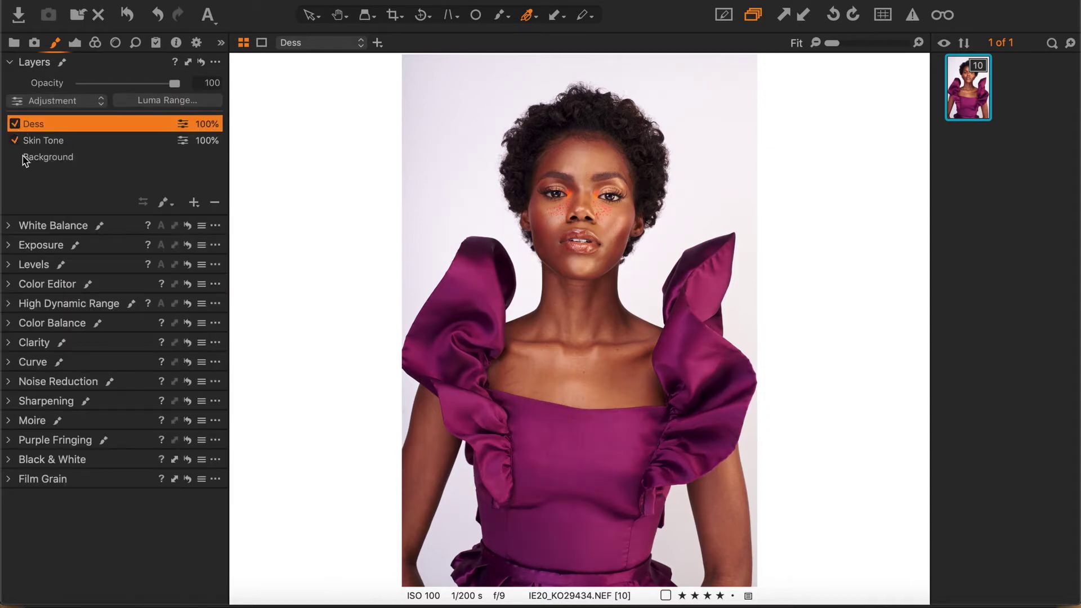
pyautogui.click(194, 204)
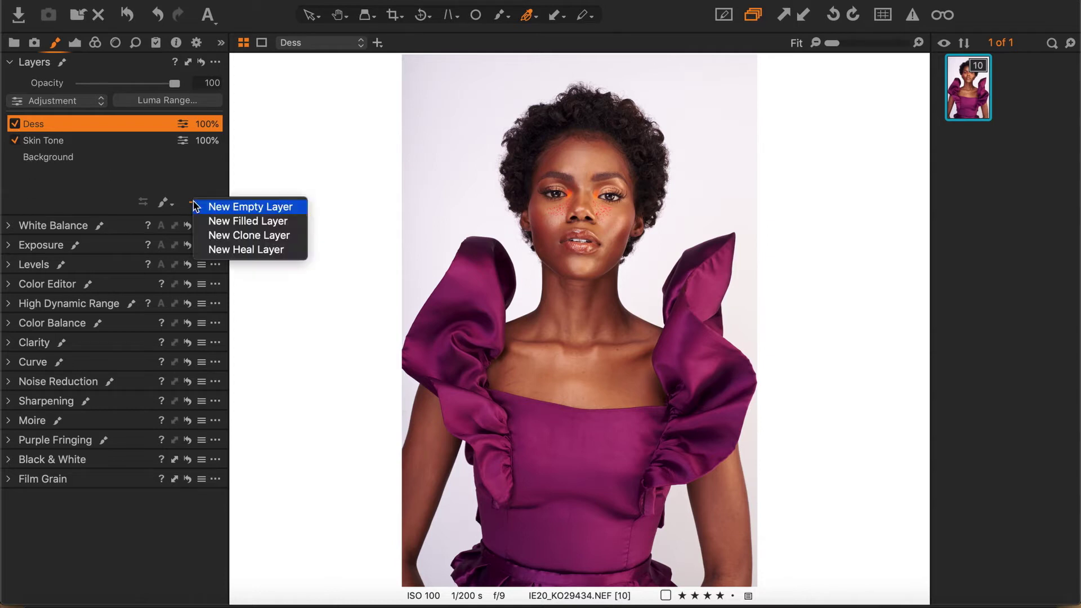
pyautogui.click(230, 222)
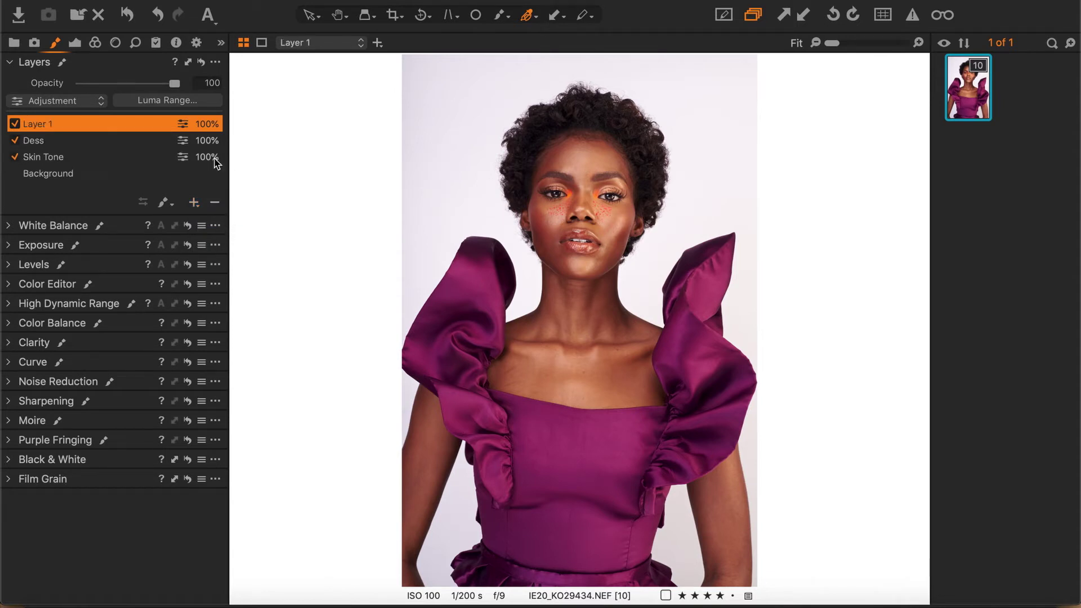
pyautogui.doubleClick(40, 125)
pyautogui.write('Backdrop')
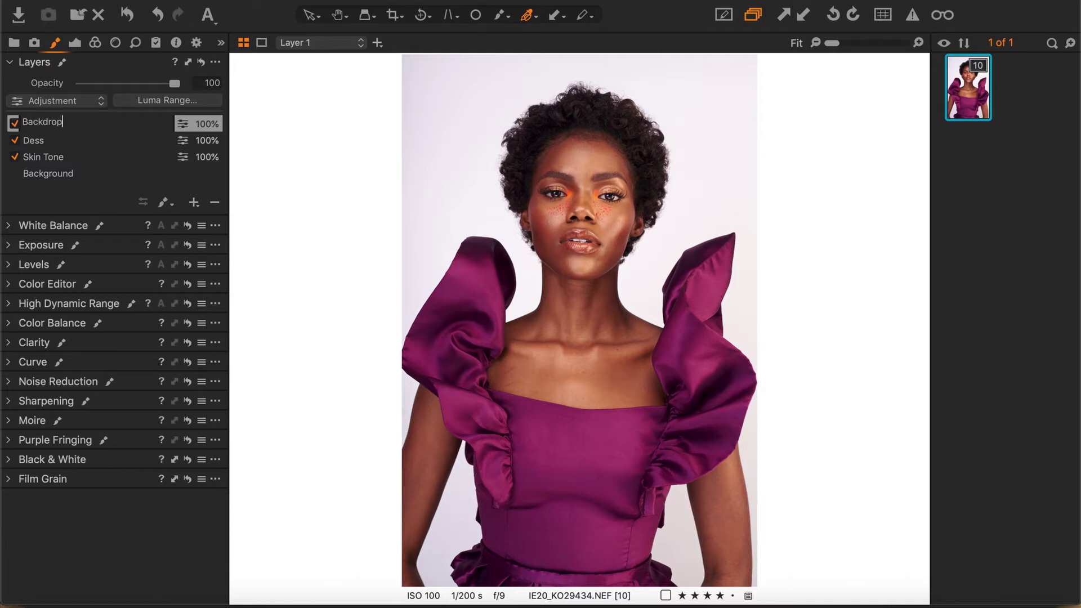
pyautogui.press('Return')
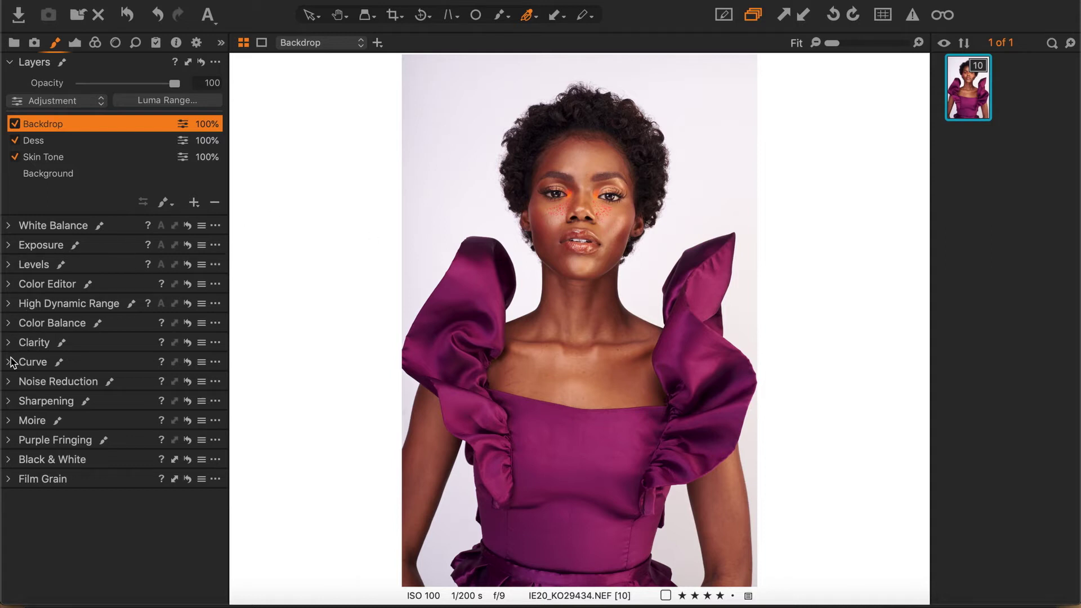
# Lower the Backdrop layer's Levels white point from 255 to about 246
pyautogui.click(9, 264)
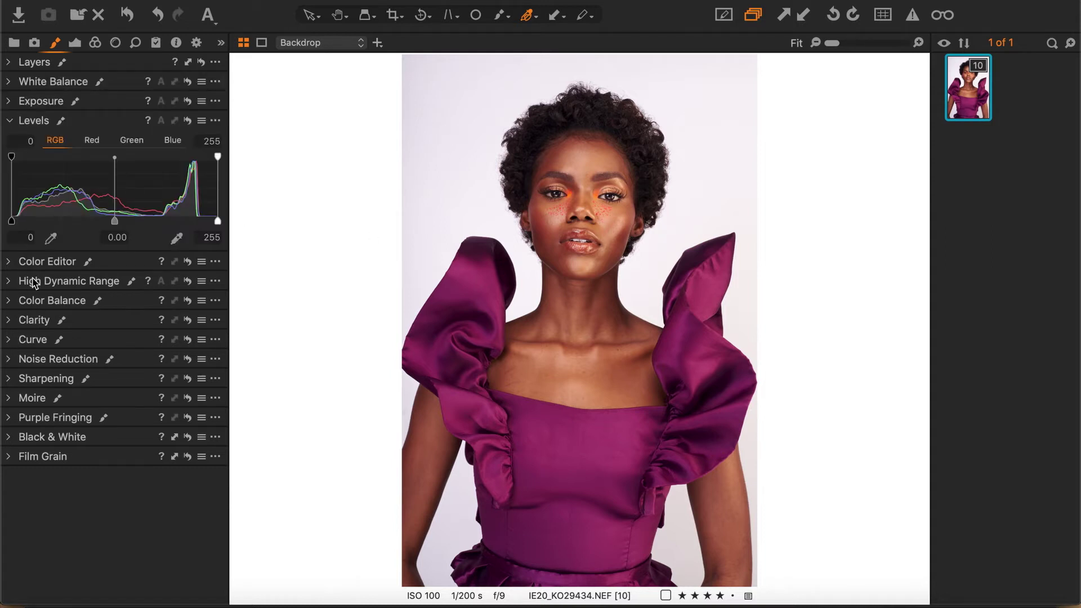
pyautogui.moveTo(218, 222); pyautogui.dragTo(207, 223)
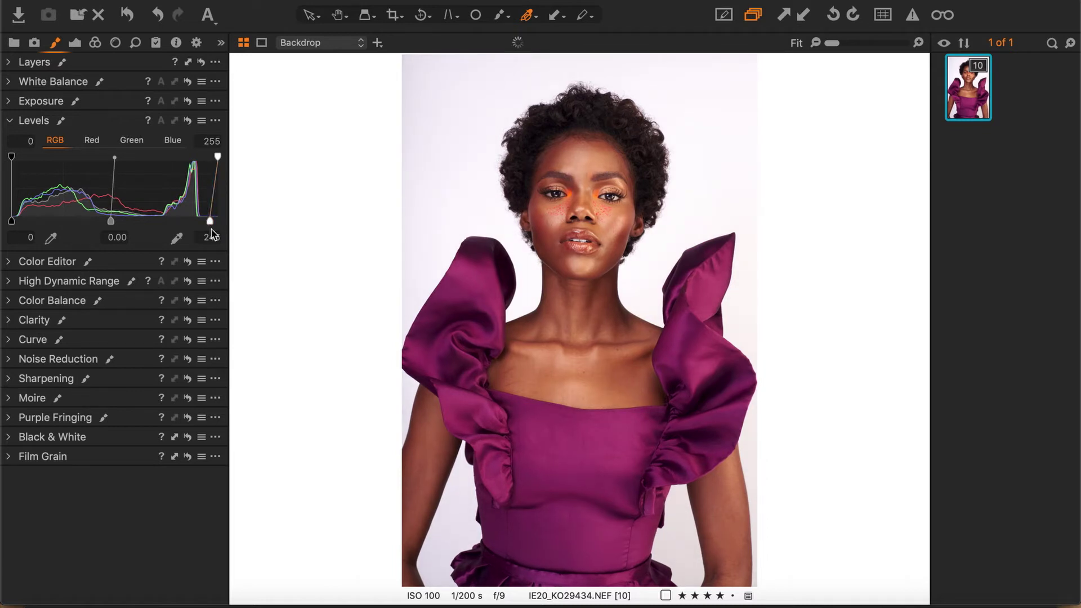
pyautogui.click(10, 62)
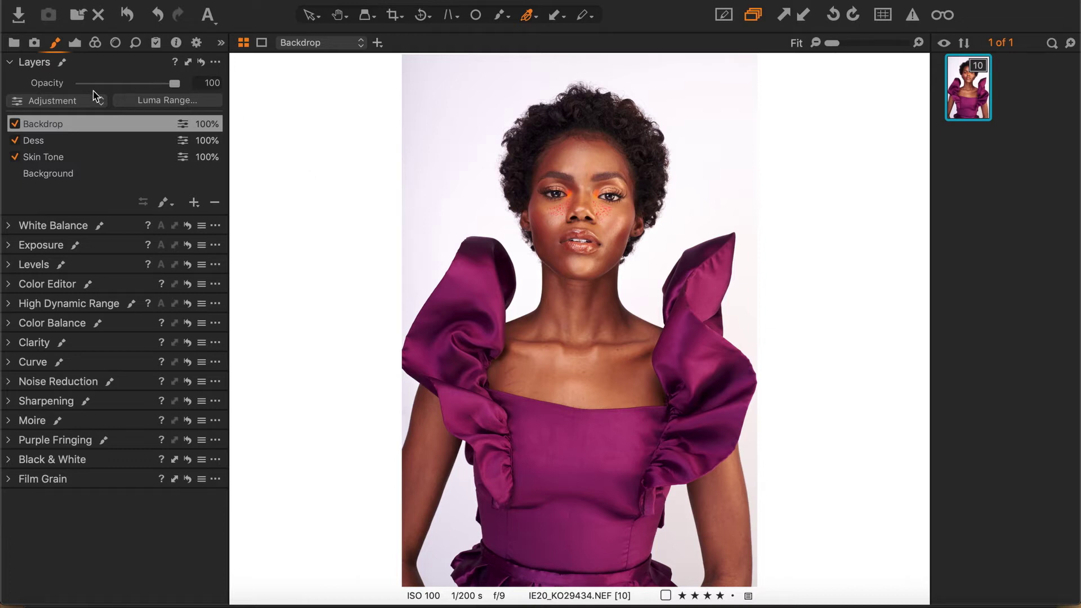
# With the mask displayed, set the Backdrop luma range to about 118–251 and apply it
pyautogui.click(161, 104)
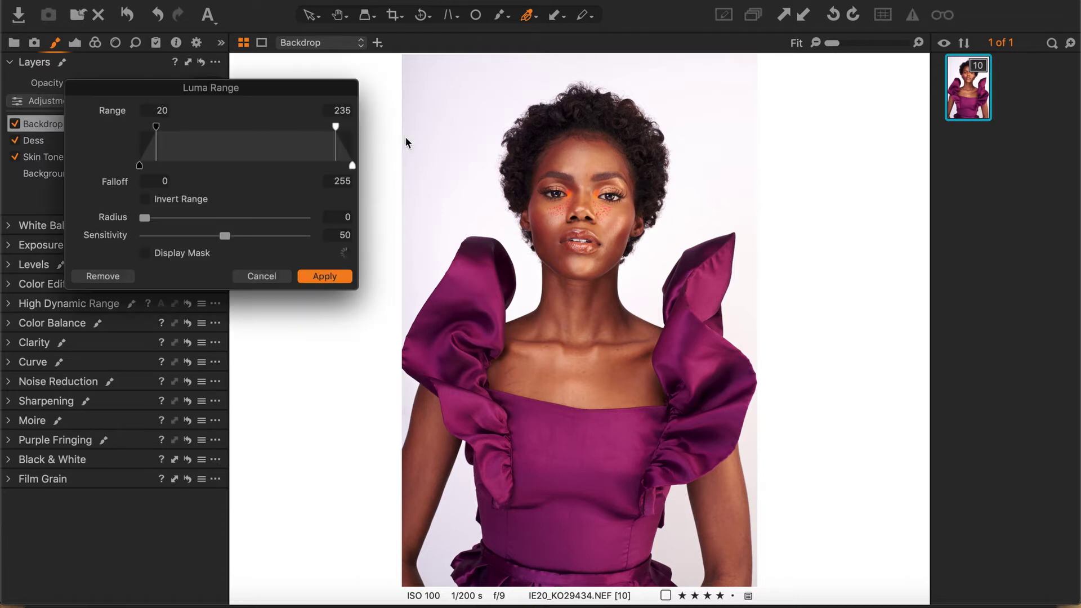
pyautogui.click(181, 256)
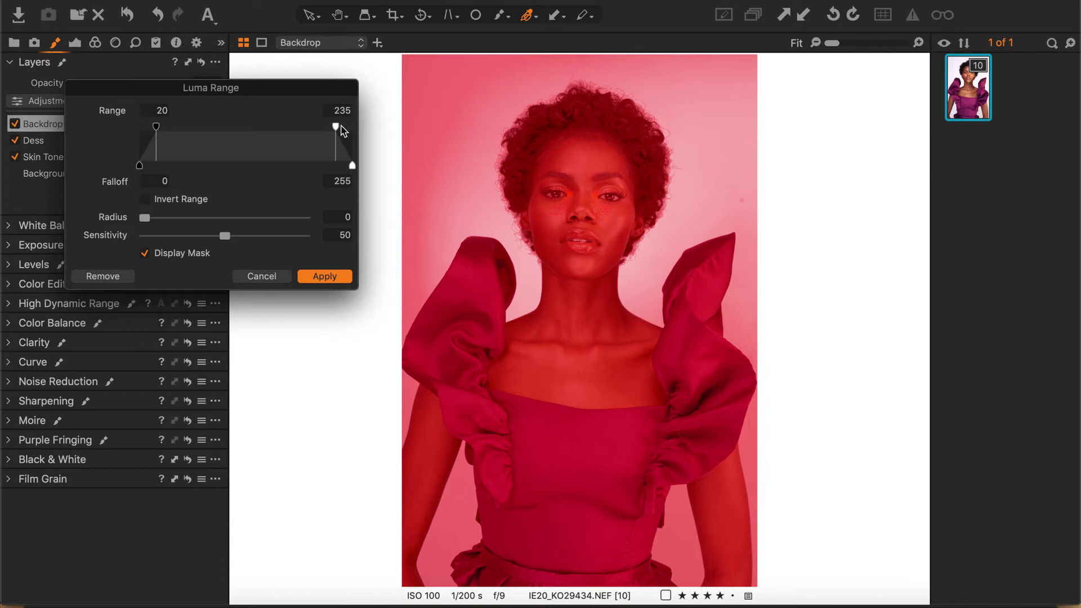
pyautogui.moveTo(336, 127); pyautogui.dragTo(354, 135)
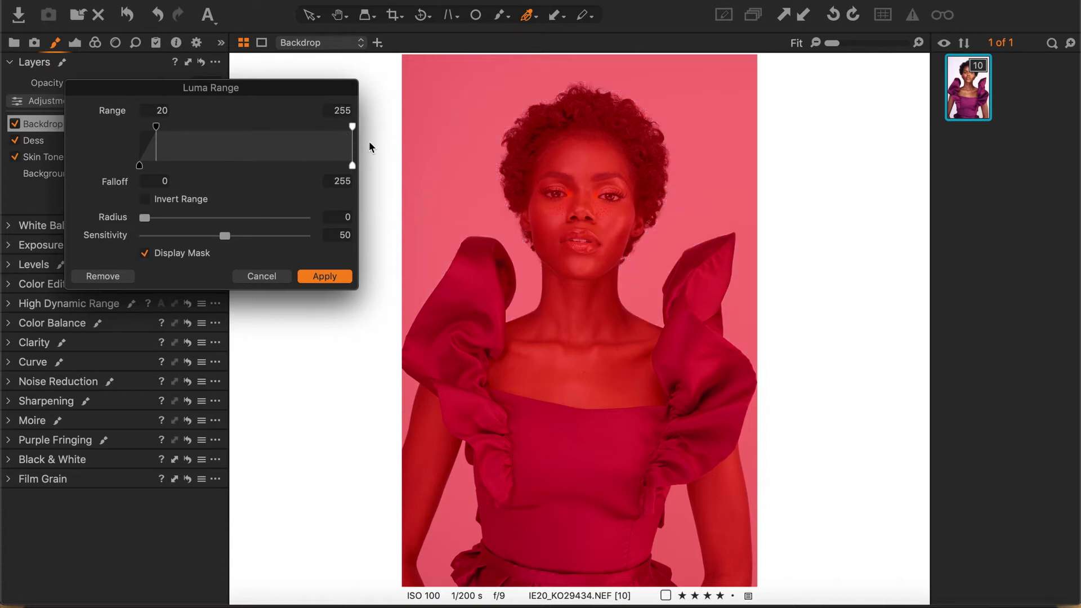
pyautogui.moveTo(160, 131); pyautogui.dragTo(170, 167)
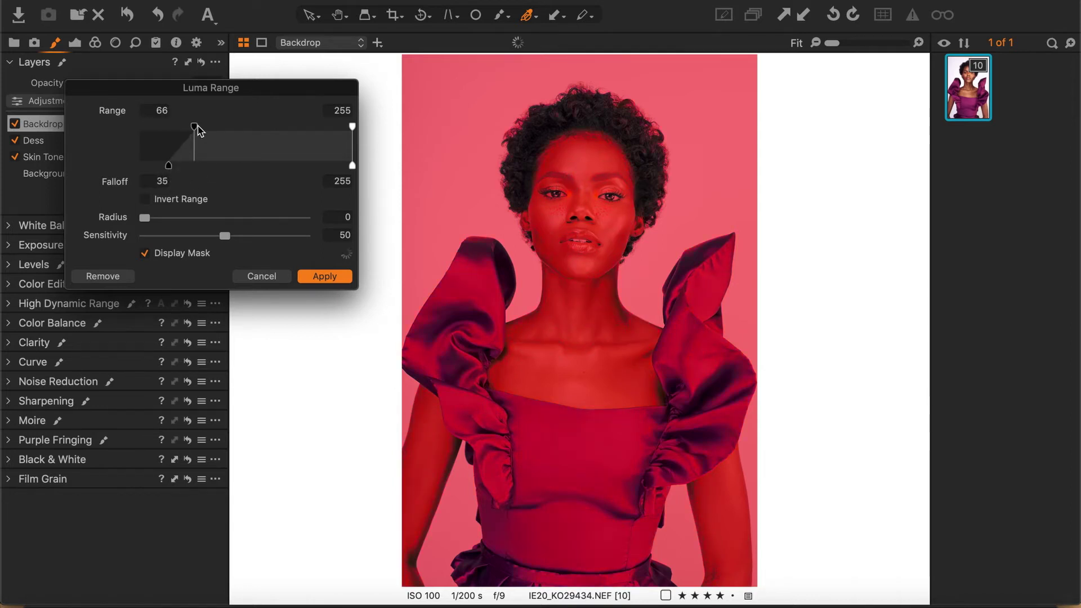
pyautogui.moveTo(201, 133); pyautogui.dragTo(223, 139)
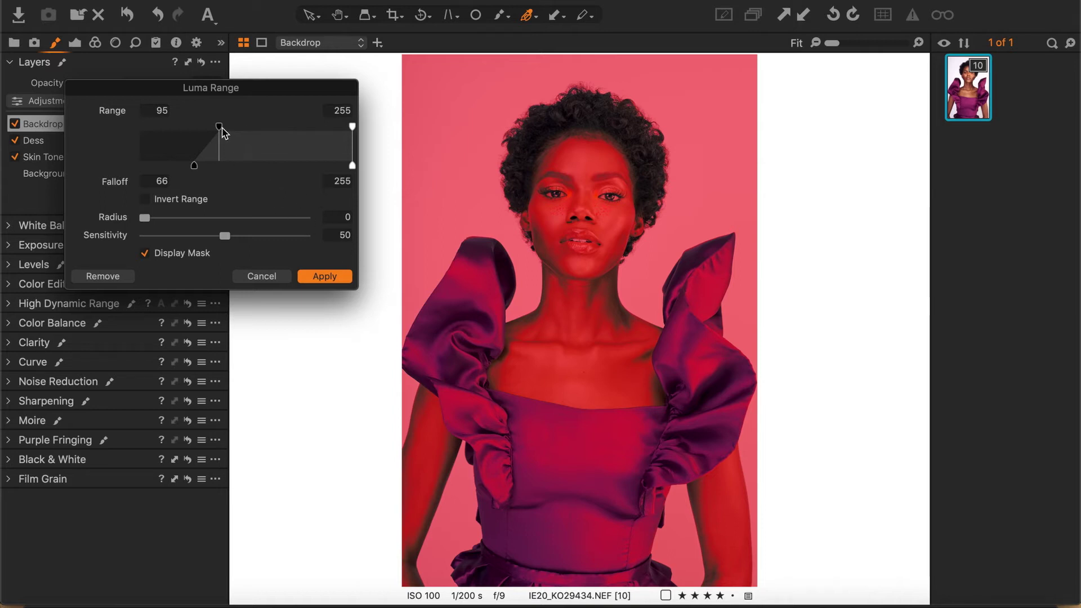
pyautogui.moveTo(227, 127); pyautogui.dragTo(241, 137)
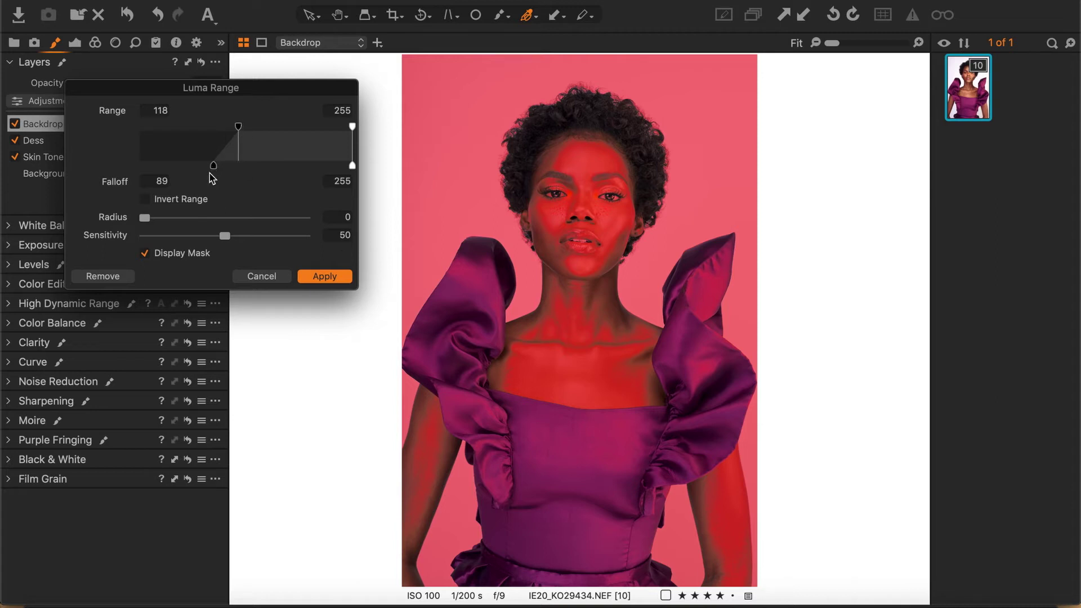
pyautogui.moveTo(205, 173); pyautogui.dragTo(206, 170)
pyautogui.moveTo(352, 126)
pyautogui.mouseDown()
pyautogui.moveTo(310, 138)
pyautogui.moveTo(361, 141)
pyautogui.mouseUp()
pyautogui.press('Return')
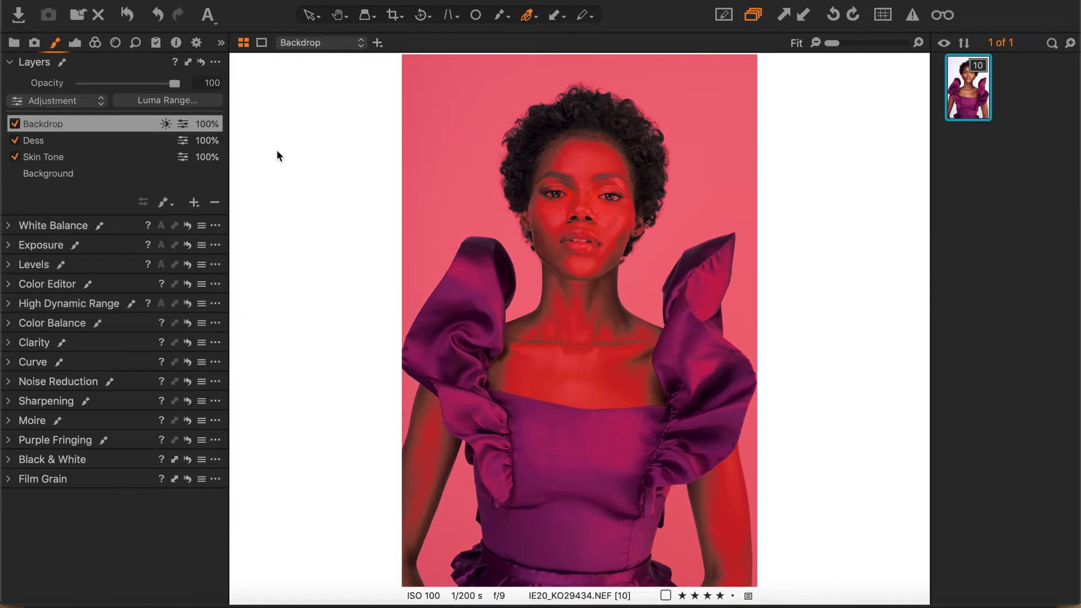
# Toggle Backdrop off and on to compare, then drop its Levels white point to 242
pyautogui.click(14, 123)
pyautogui.click(14, 125)
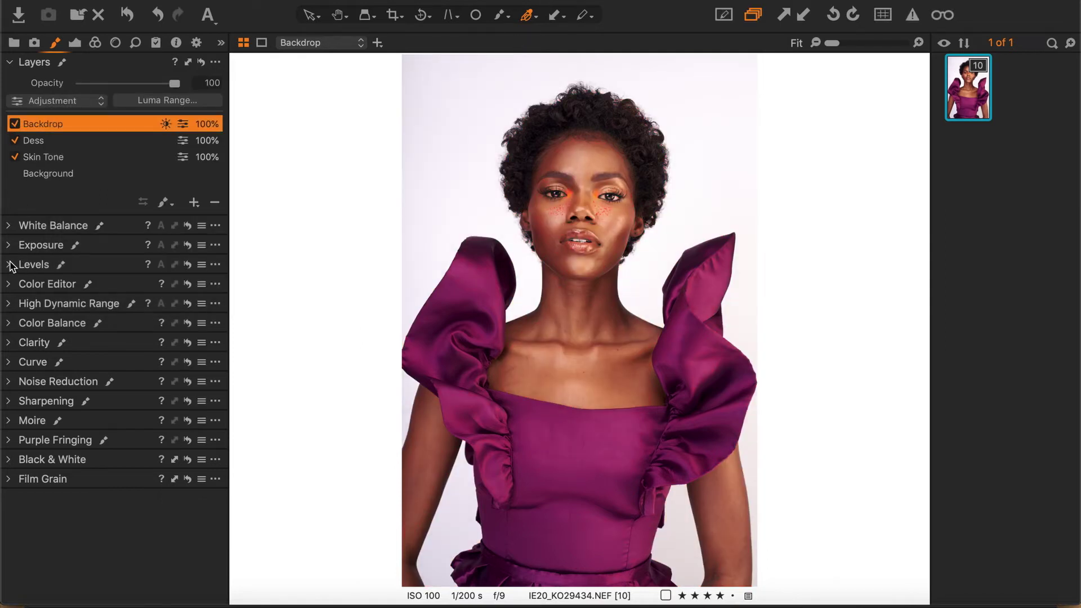
pyautogui.click(8, 264)
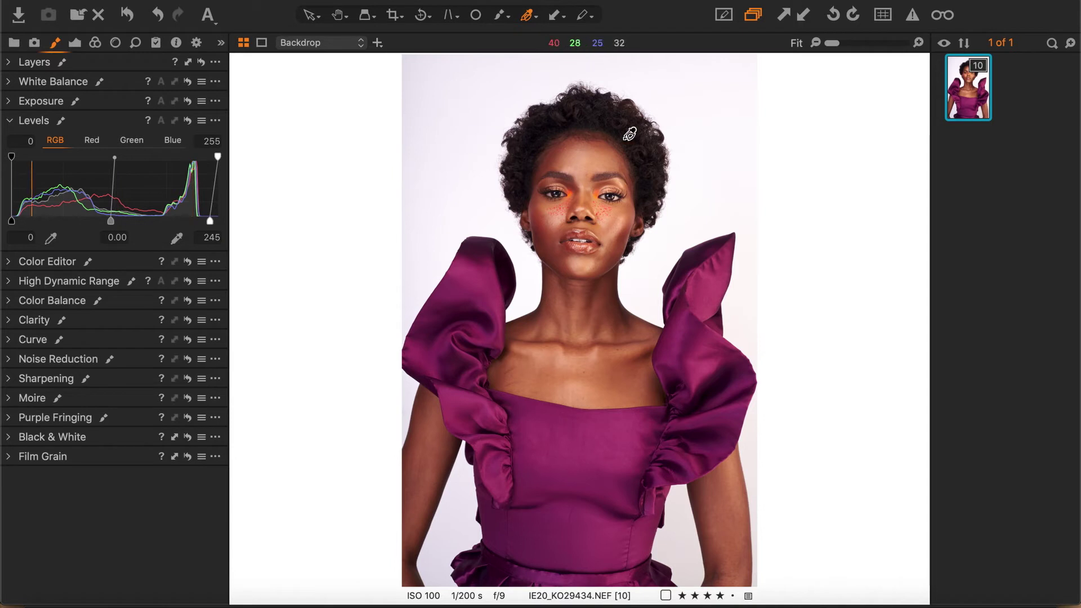
pyautogui.moveTo(219, 227); pyautogui.dragTo(217, 227)
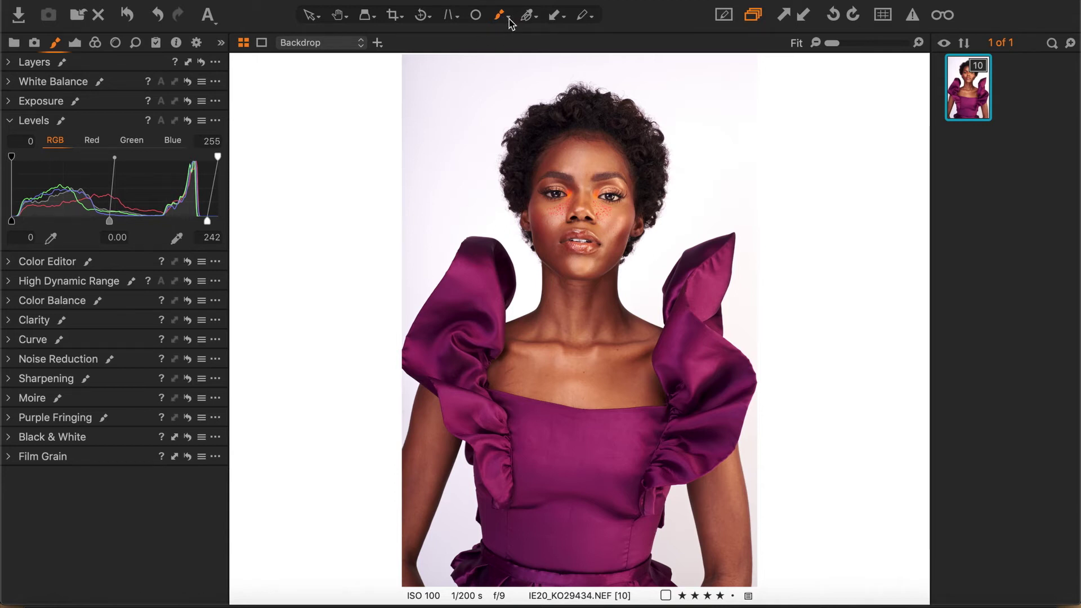
# Switch to the Erase Mask brush, enlarge it to about 785, and set Always Display Mask
pyautogui.click(509, 19)
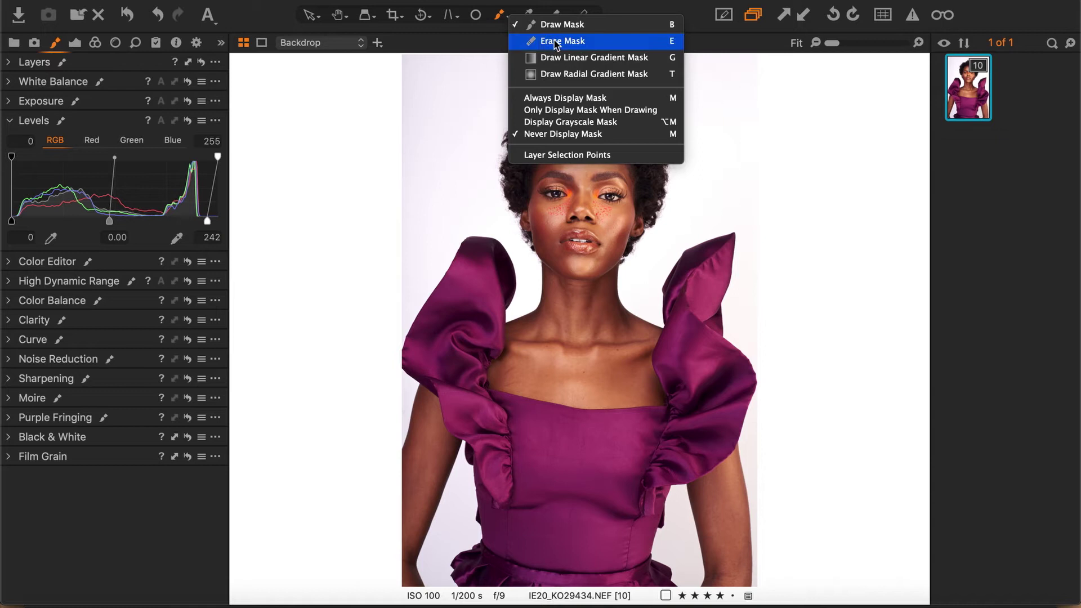
pyautogui.click(576, 45)
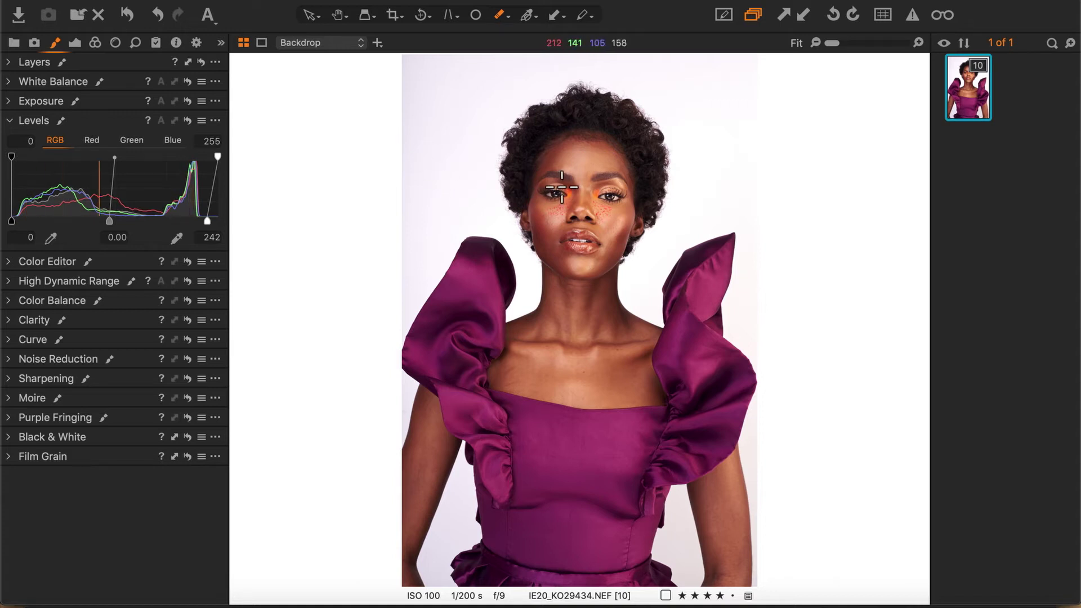
pyautogui.rightClick(567, 194)
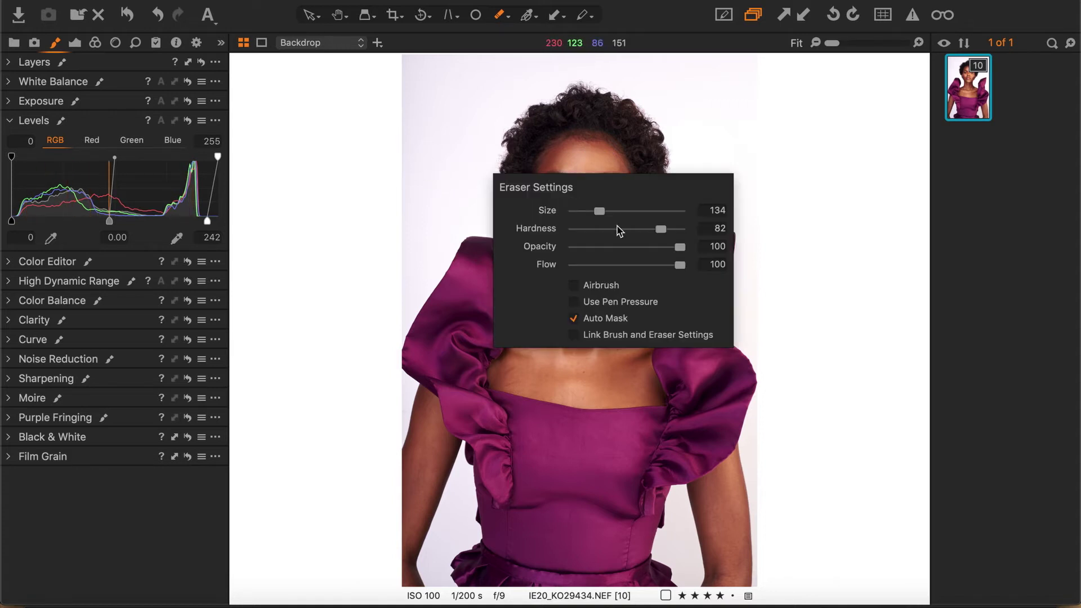
pyautogui.moveTo(603, 211); pyautogui.dragTo(625, 209)
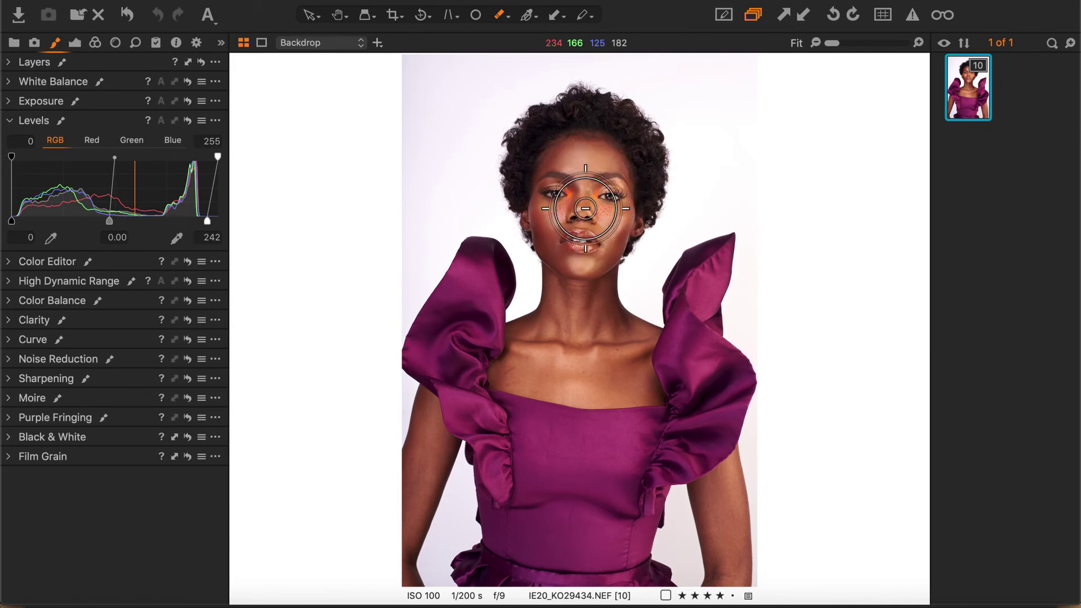
pyautogui.click(506, 17)
pyautogui.click(545, 96)
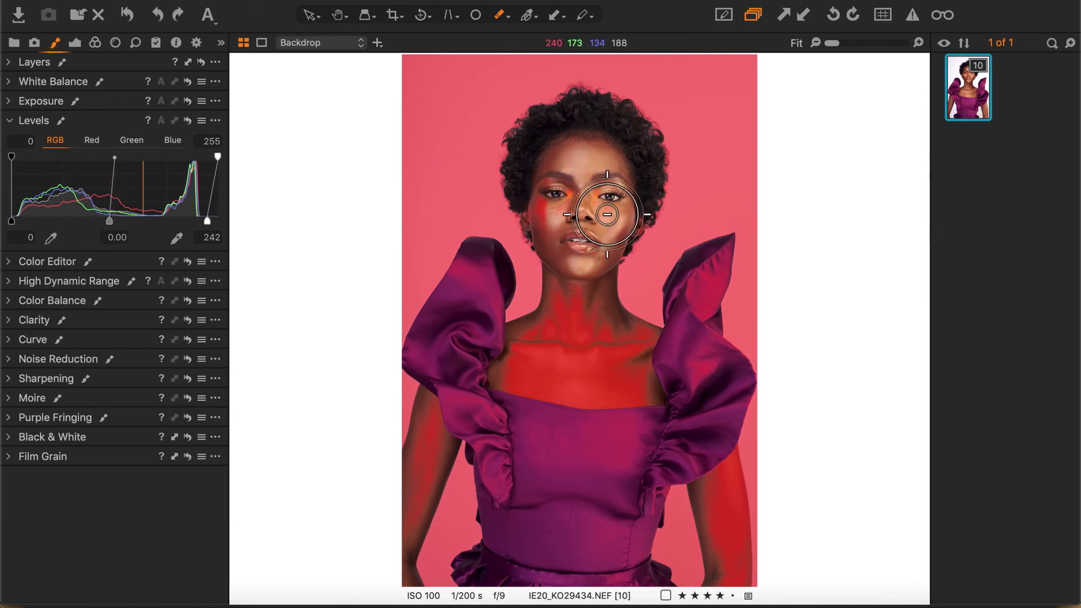
# Erase the Backdrop mask from the face, neck, chest and right ruffle, then choose Never Display Mask
pyautogui.rightClick(580, 221)
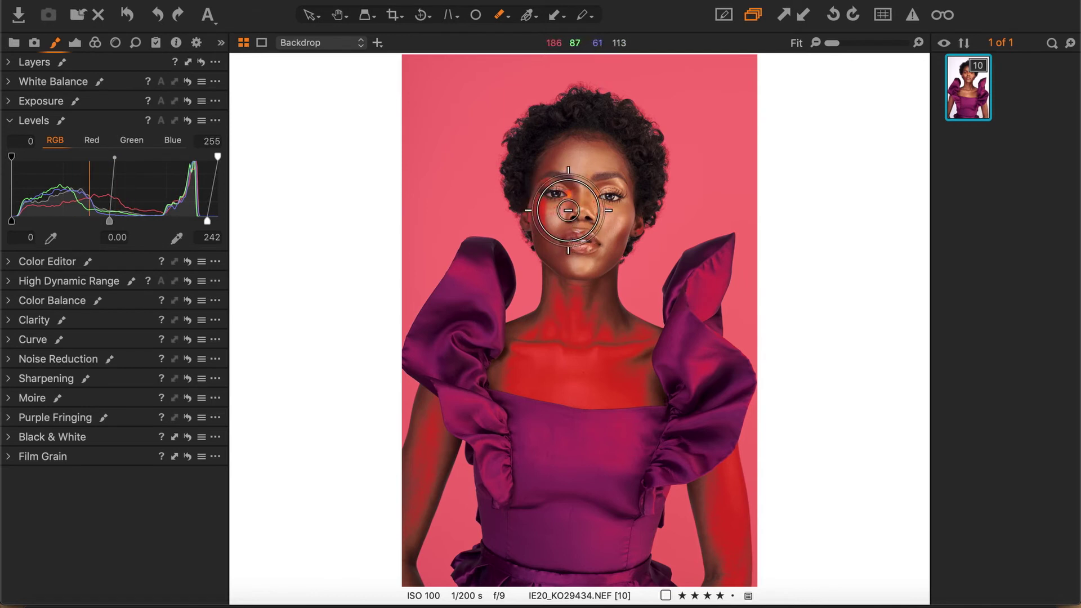
pyautogui.moveTo(568, 210)
pyautogui.mouseDown()
pyautogui.moveTo(651, 282)
pyautogui.moveTo(566, 181)
pyautogui.moveTo(552, 210)
pyautogui.moveTo(549, 392)
pyautogui.moveTo(565, 447)
pyautogui.moveTo(623, 524)
pyautogui.moveTo(728, 508)
pyautogui.moveTo(415, 490)
pyautogui.moveTo(434, 405)
pyautogui.mouseUp()
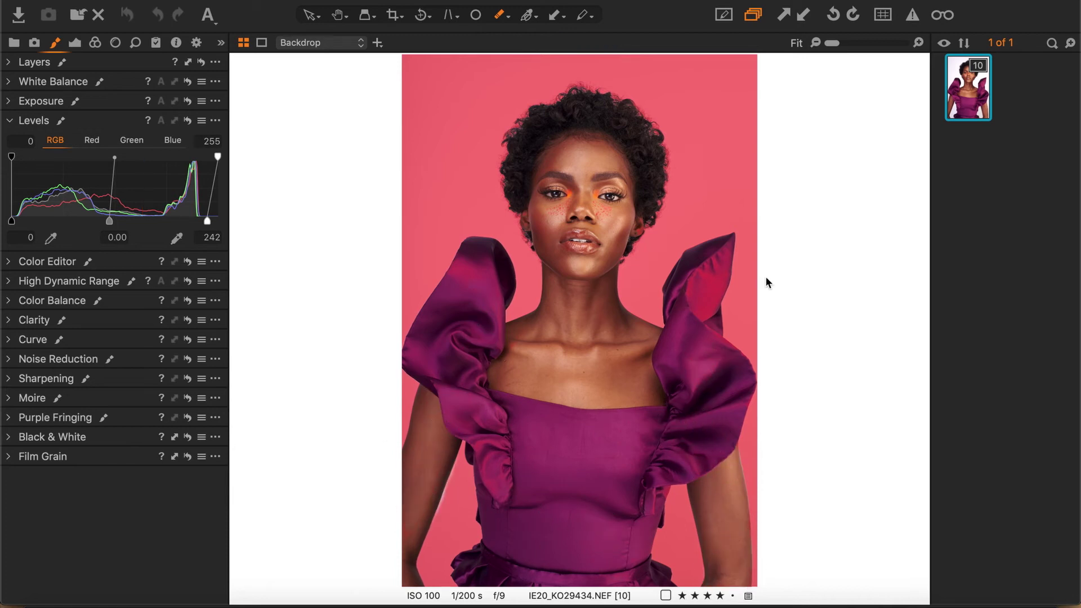
pyautogui.moveTo(722, 282)
pyautogui.mouseDown()
pyautogui.moveTo(687, 316)
pyautogui.moveTo(724, 381)
pyautogui.mouseUp()
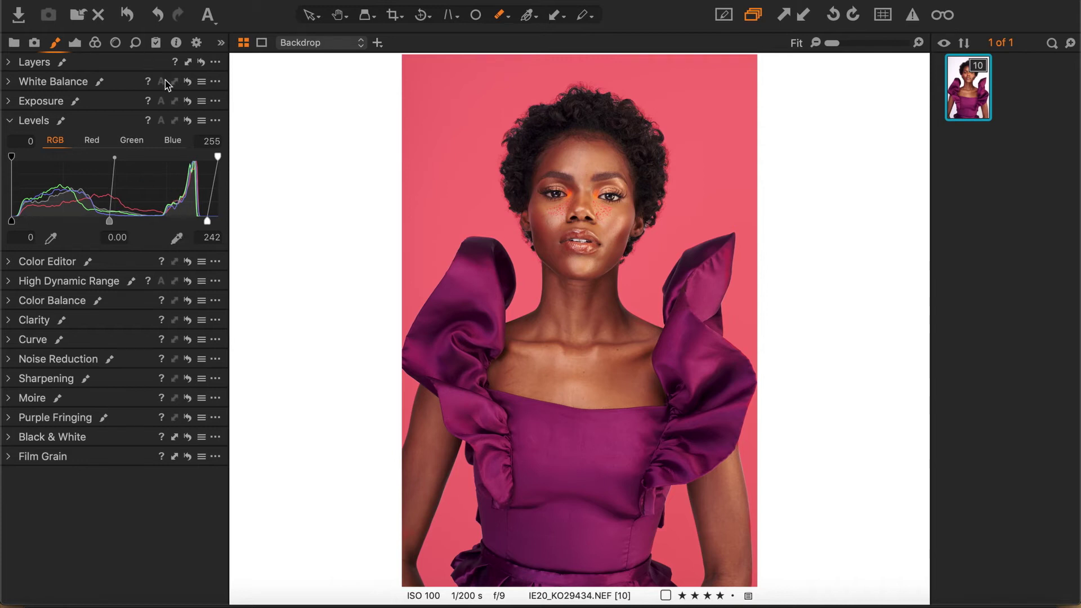
pyautogui.click(509, 21)
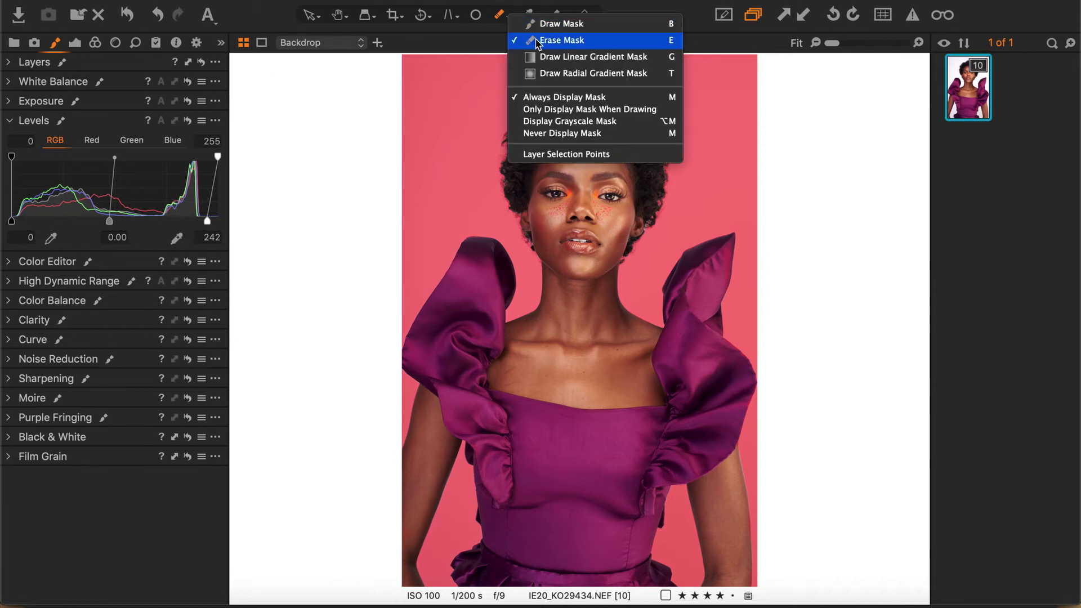
pyautogui.click(542, 134)
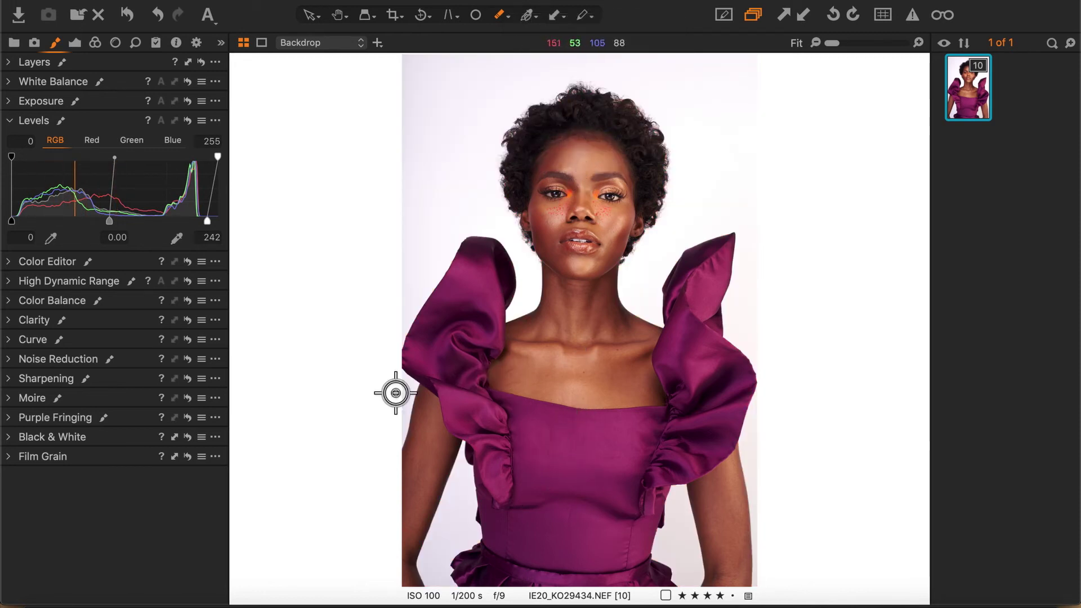
# Toggle the Backdrop and Dess layers off and on to compare, then enable and select Skin Tone
pyautogui.click(9, 63)
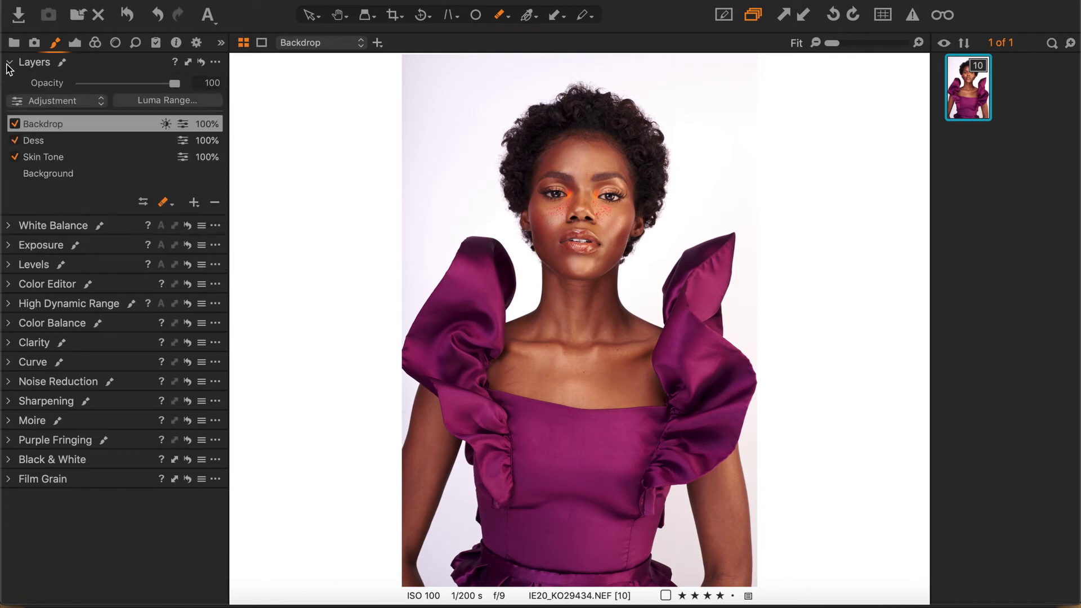
pyautogui.click(13, 128)
pyautogui.click(12, 127)
pyautogui.click(12, 127)
pyautogui.click(13, 127)
pyautogui.click(15, 141)
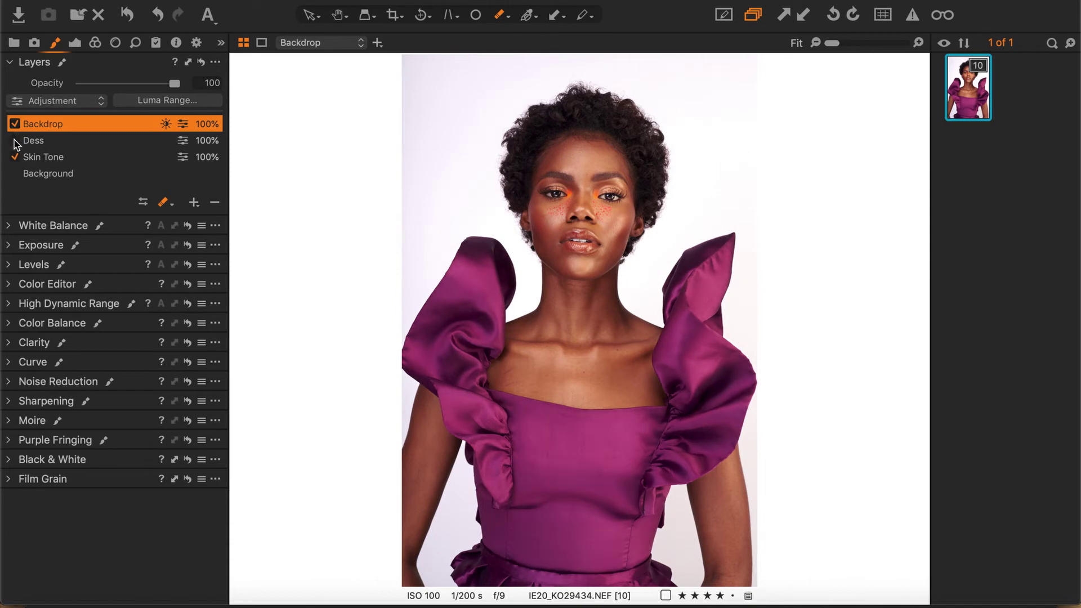
pyautogui.click(15, 140)
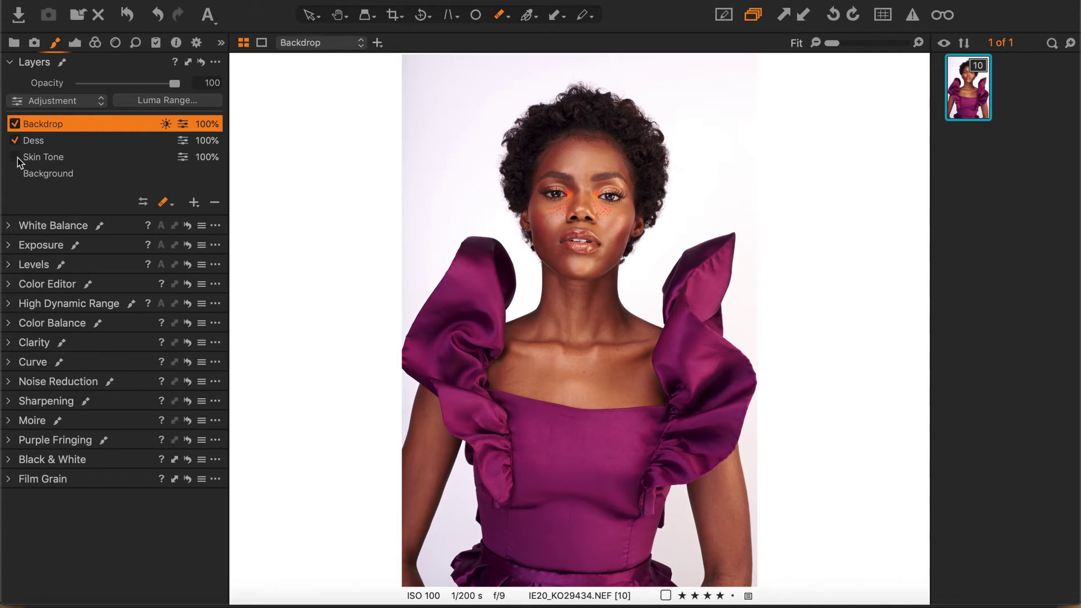
pyautogui.click(19, 158)
pyautogui.click(49, 160)
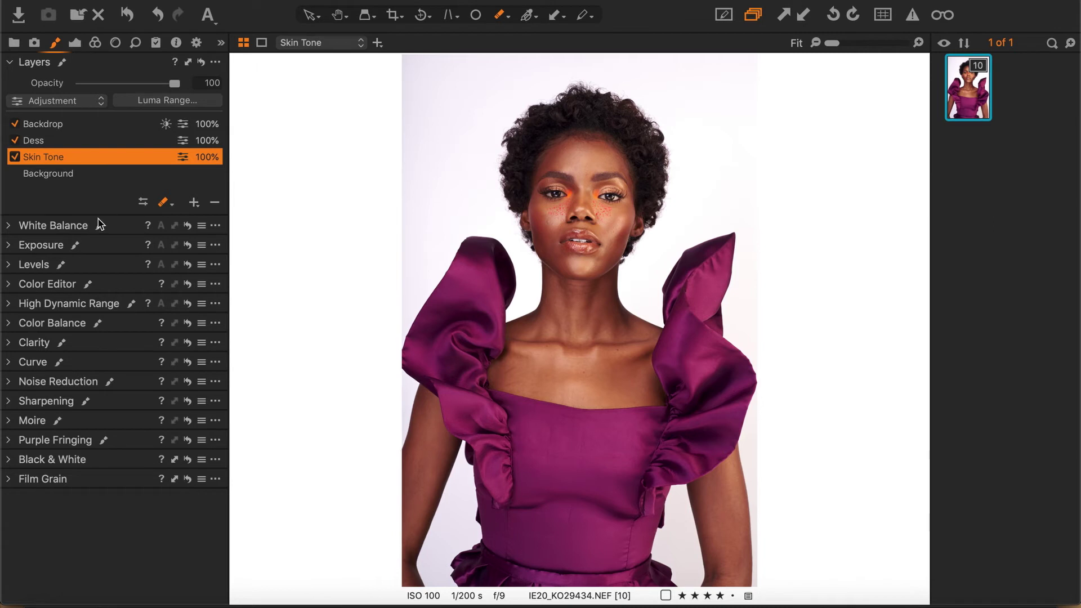
# In the Color Editor's Skin Tone tab, set the skin Saturation amount to -3.8
pyautogui.click(9, 285)
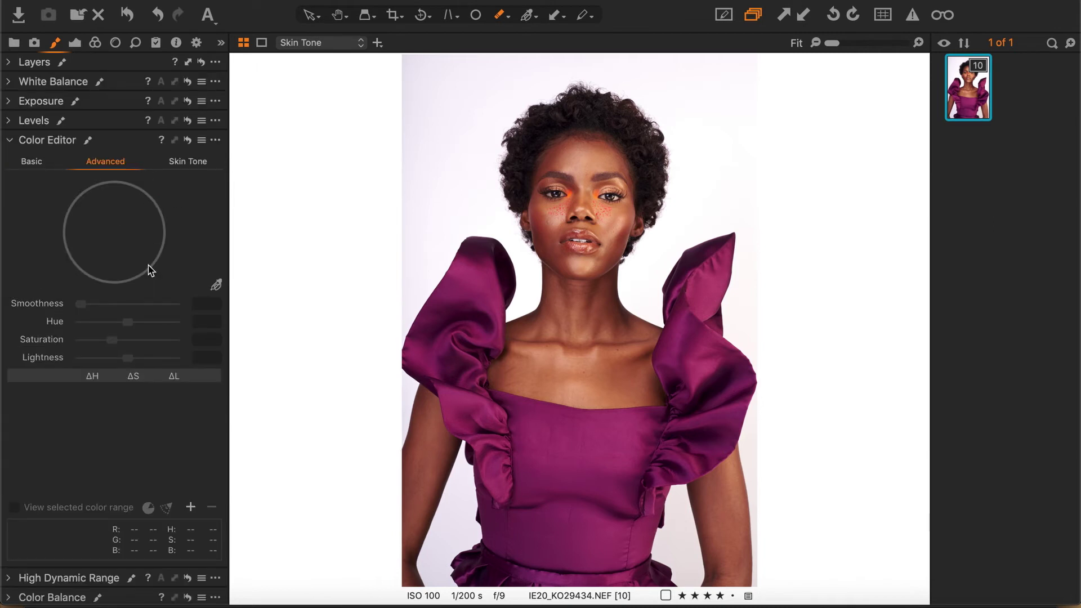
pyautogui.click(193, 161)
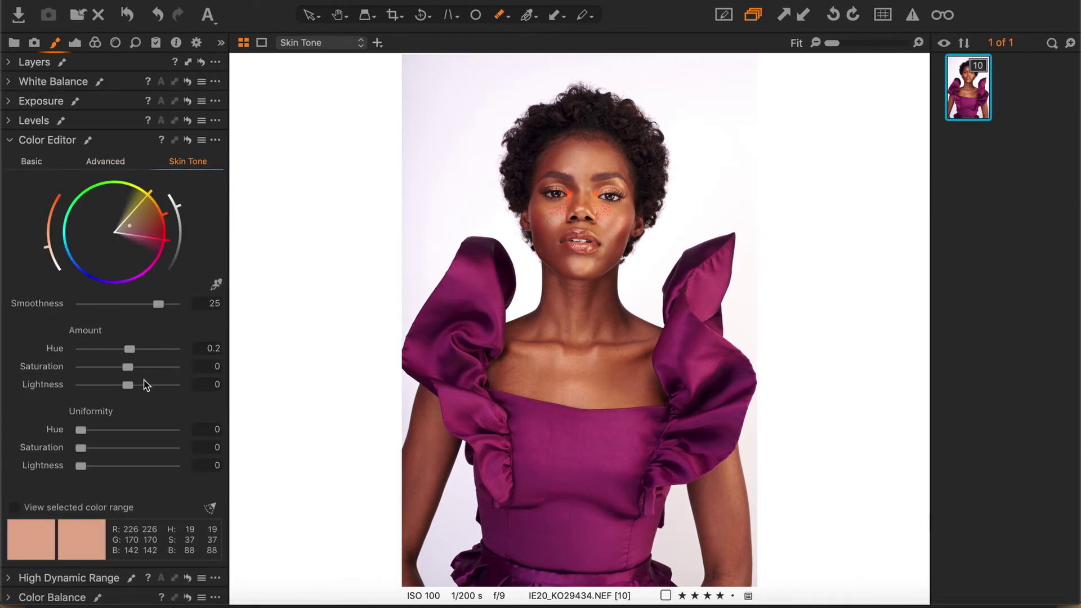
pyautogui.click(13, 67)
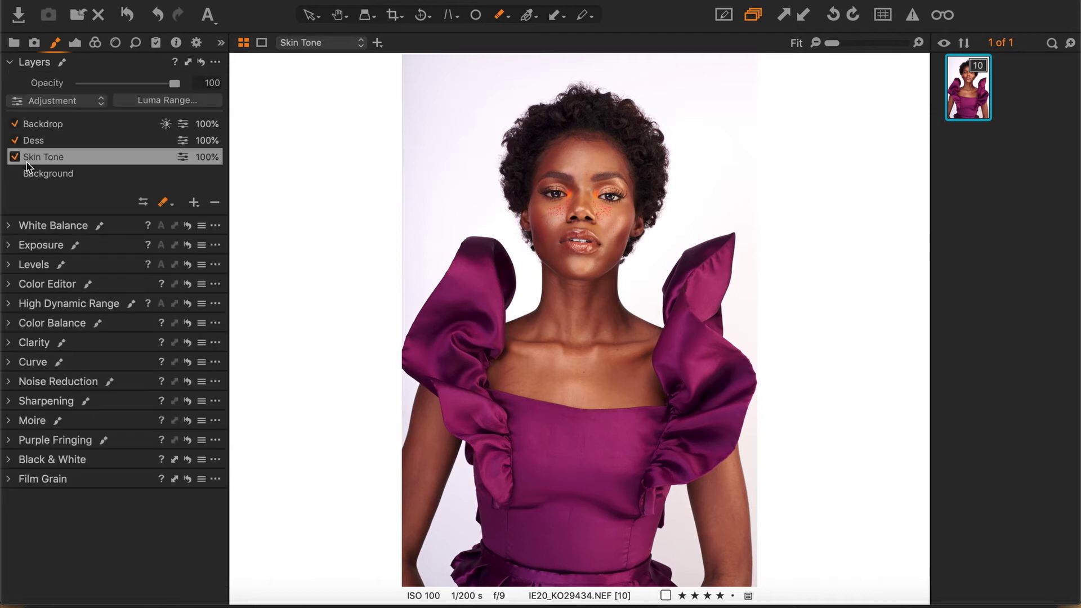
pyautogui.click(12, 286)
pyautogui.moveTo(129, 367); pyautogui.dragTo(121, 372)
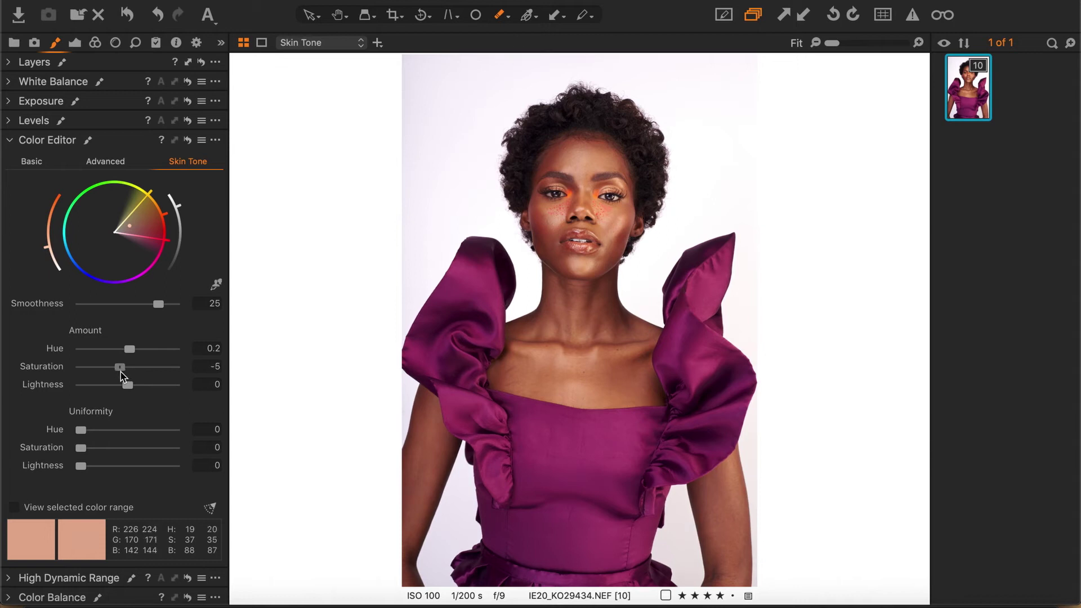
pyautogui.moveTo(120, 367); pyautogui.dragTo(126, 367)
# Add a new empty layer at the top of the stack and name it Darks
pyautogui.click(10, 63)
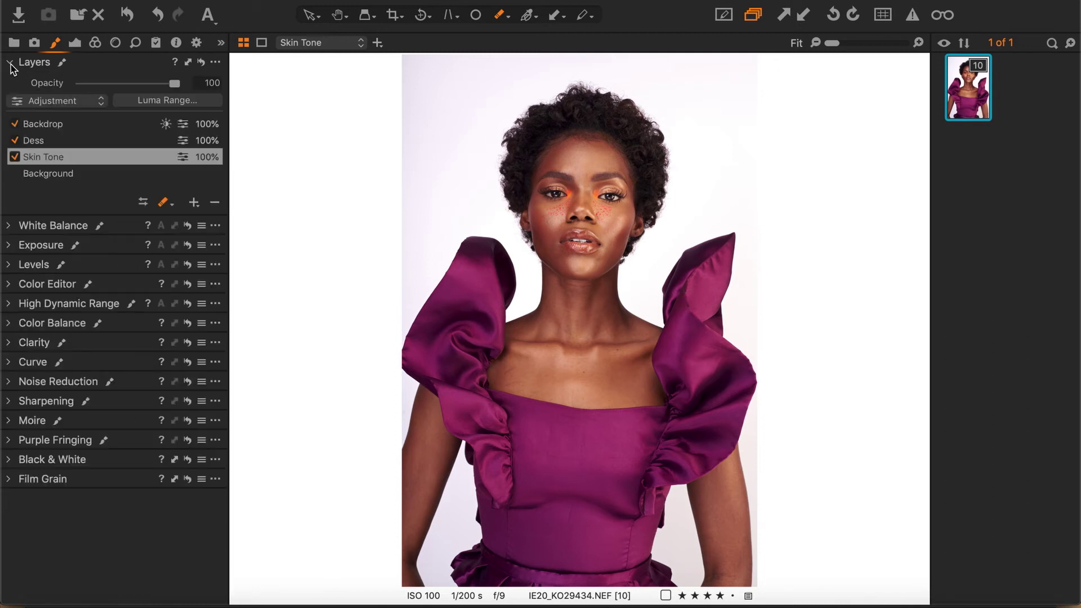
pyautogui.click(196, 203)
pyautogui.click(182, 156)
pyautogui.press('super+shift+l')
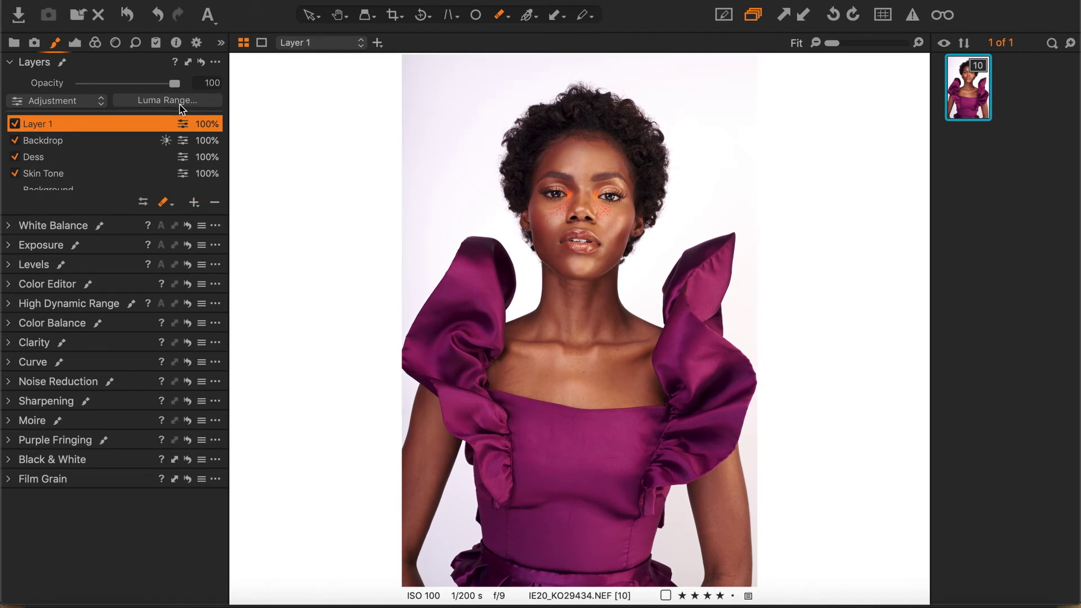
pyautogui.doubleClick(47, 124)
pyautogui.write('Darks')
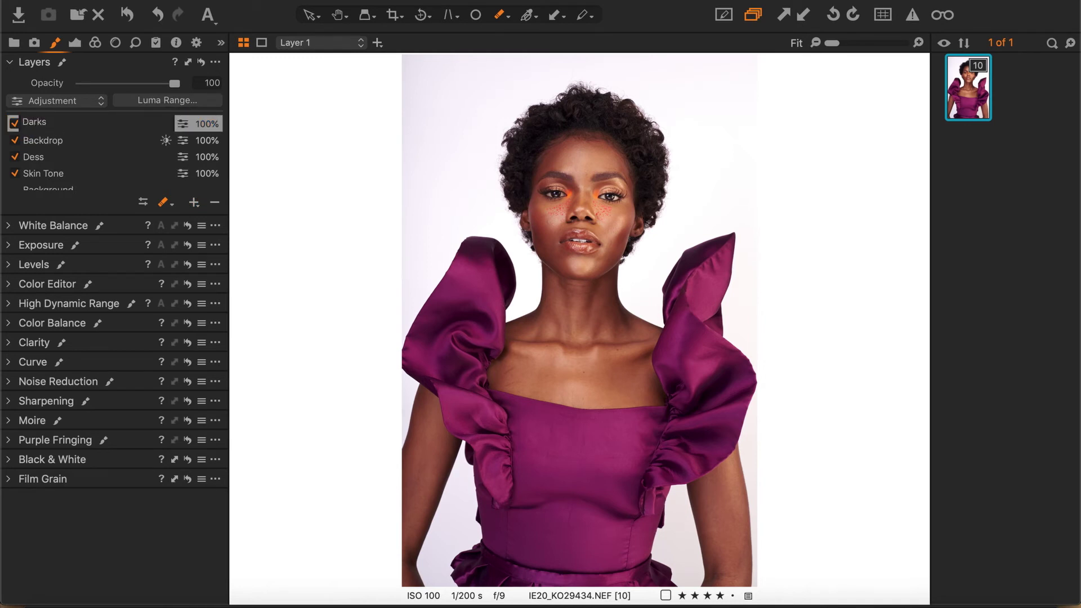
pyautogui.press('Return')
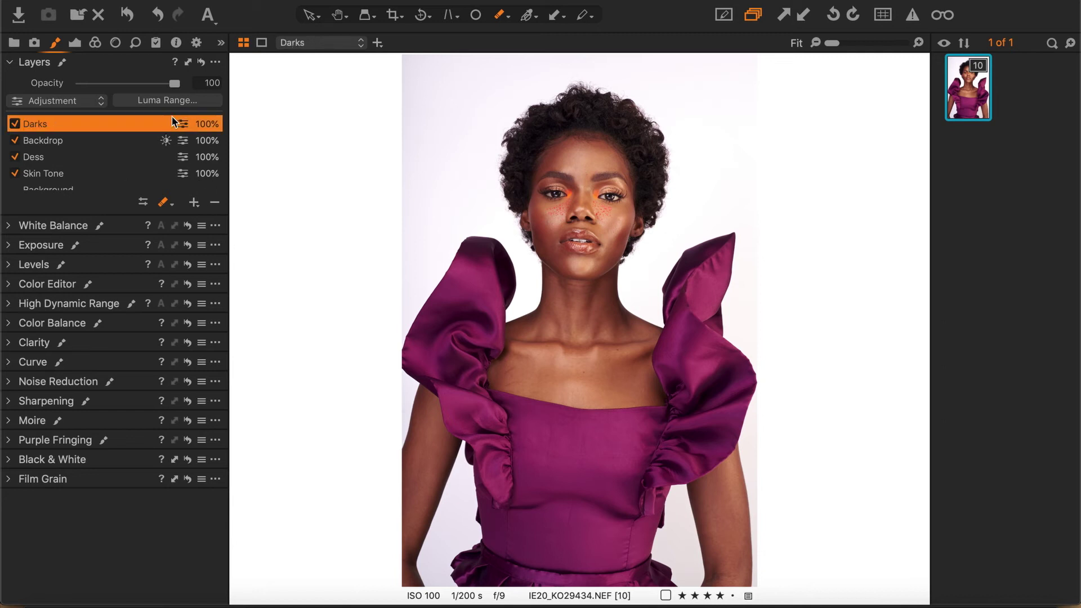
pyautogui.click(195, 203)
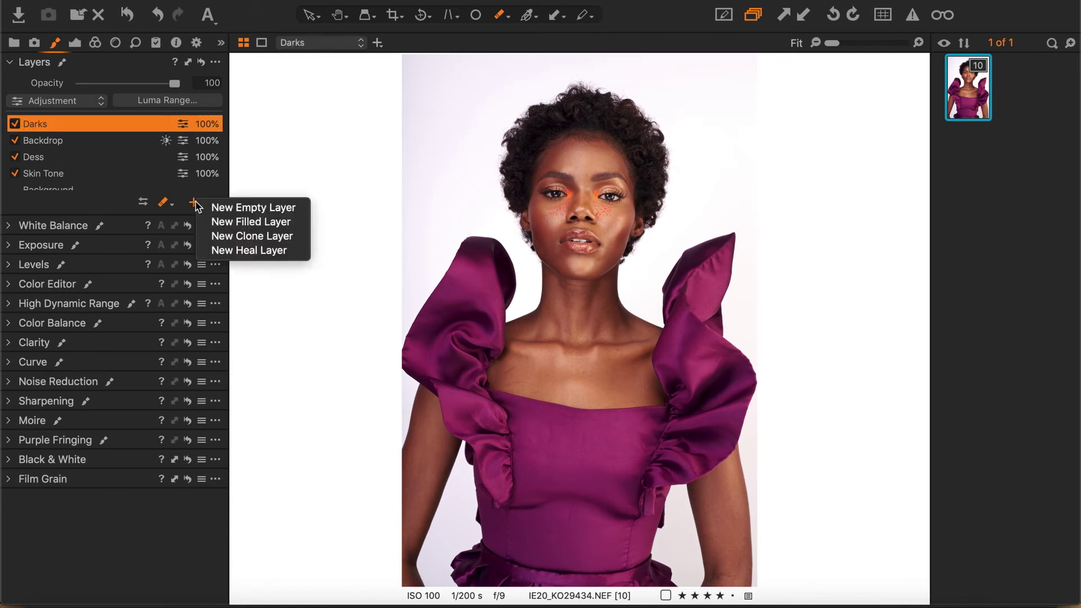
# Add a layer named Highlights above Darks, then reselect the Darks layer
pyautogui.click(241, 222)
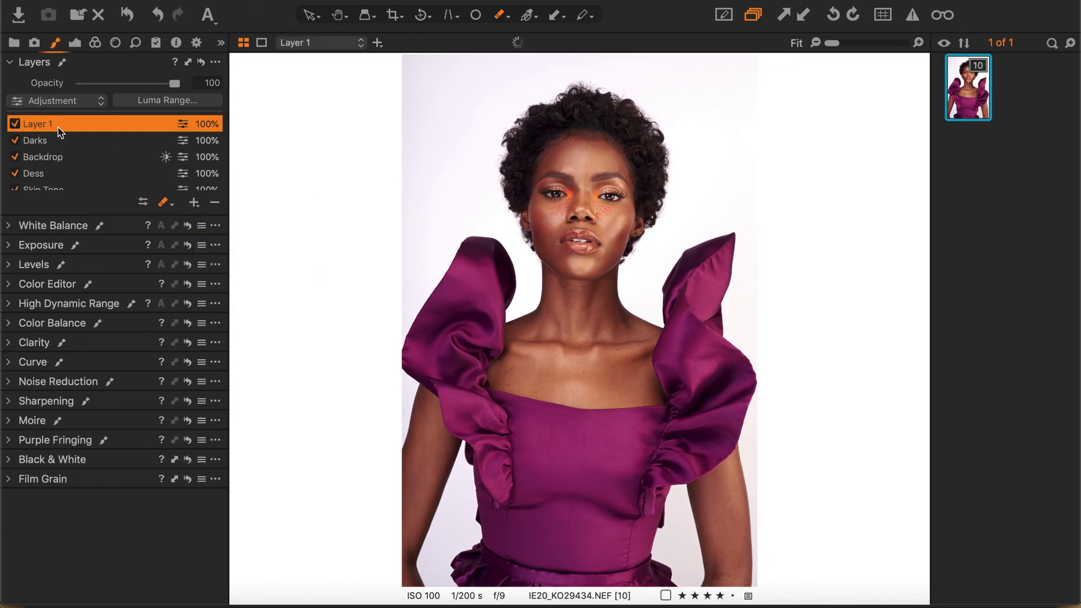
pyautogui.doubleClick(49, 124)
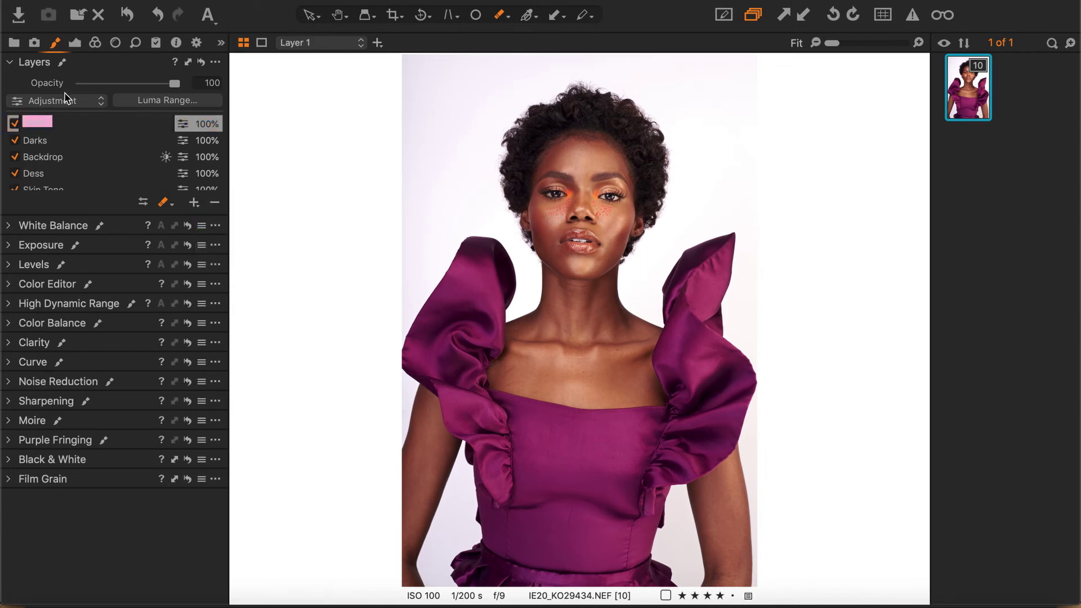
pyautogui.write('H')
pyautogui.write('ighlights')
pyautogui.press('Return')
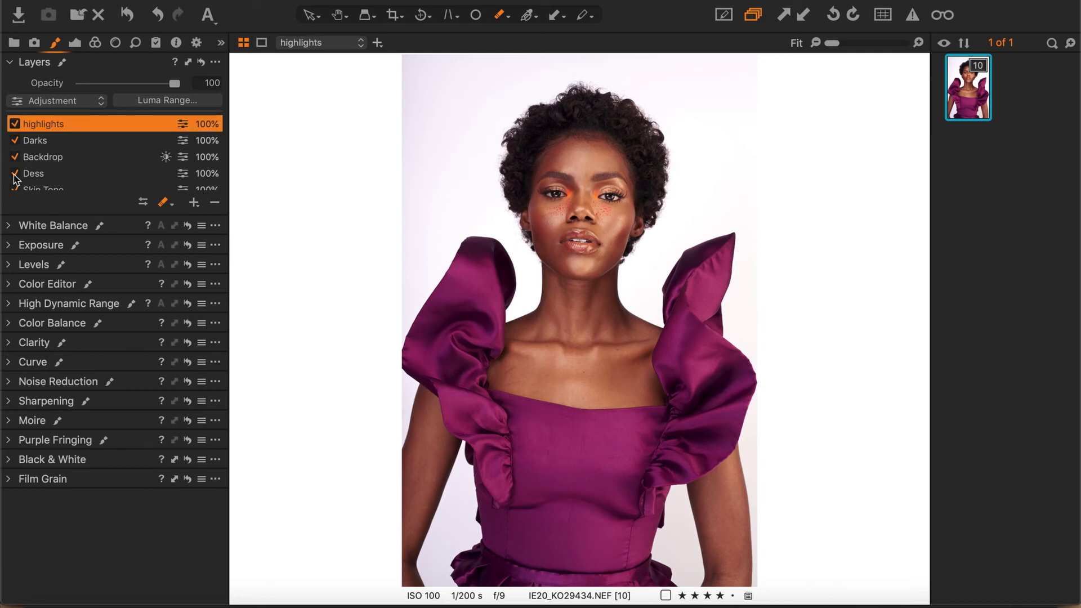
pyautogui.click(35, 141)
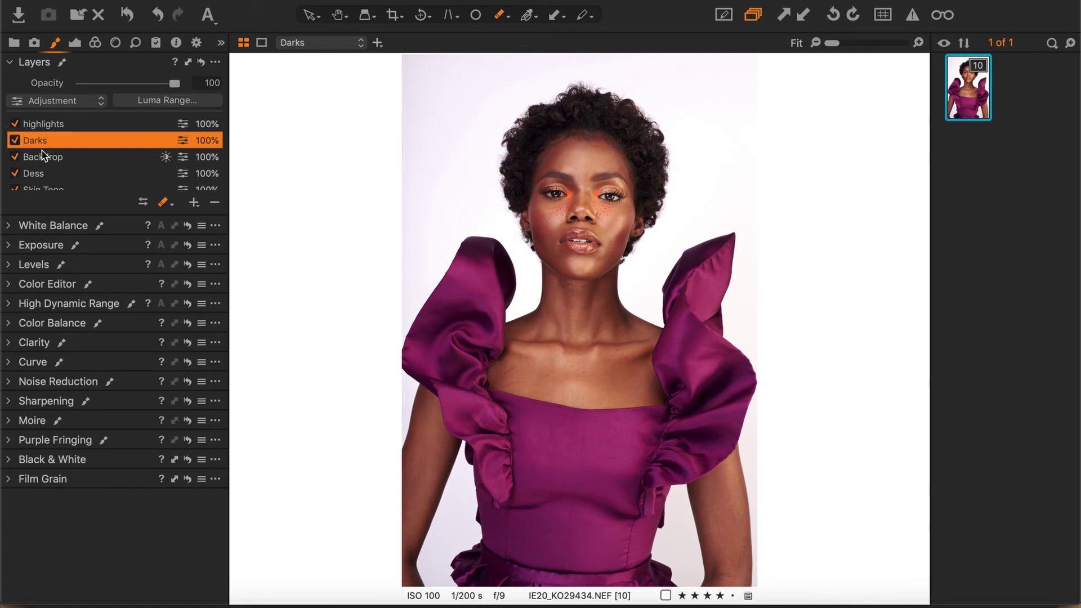
# With the mask displayed, set the Darks luma range to 45–96 and falloff to 25–134
pyautogui.click(168, 100)
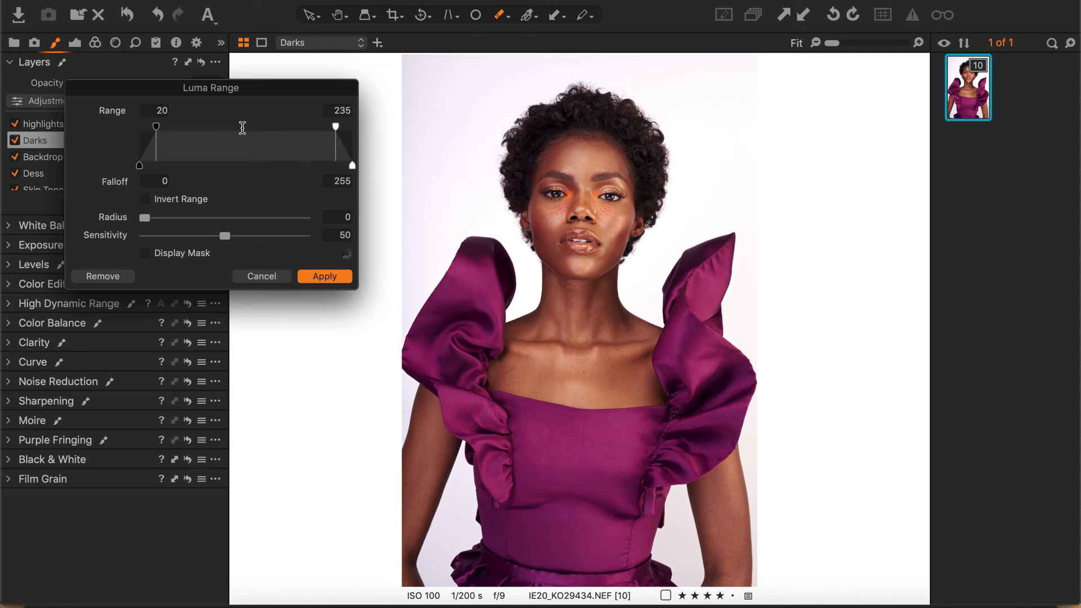
pyautogui.click(178, 252)
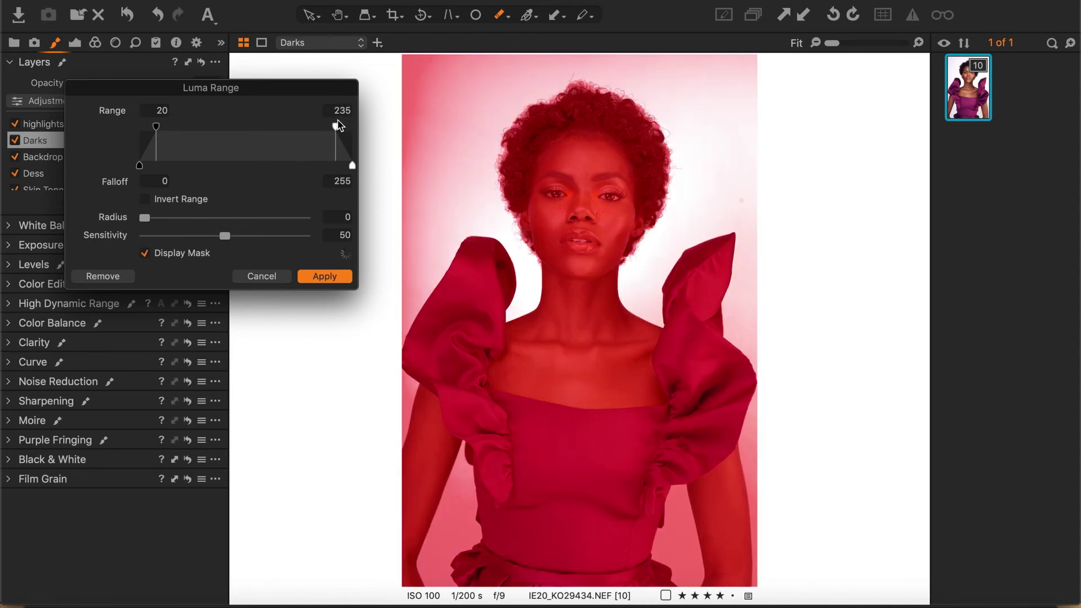
pyautogui.moveTo(336, 127); pyautogui.dragTo(222, 141)
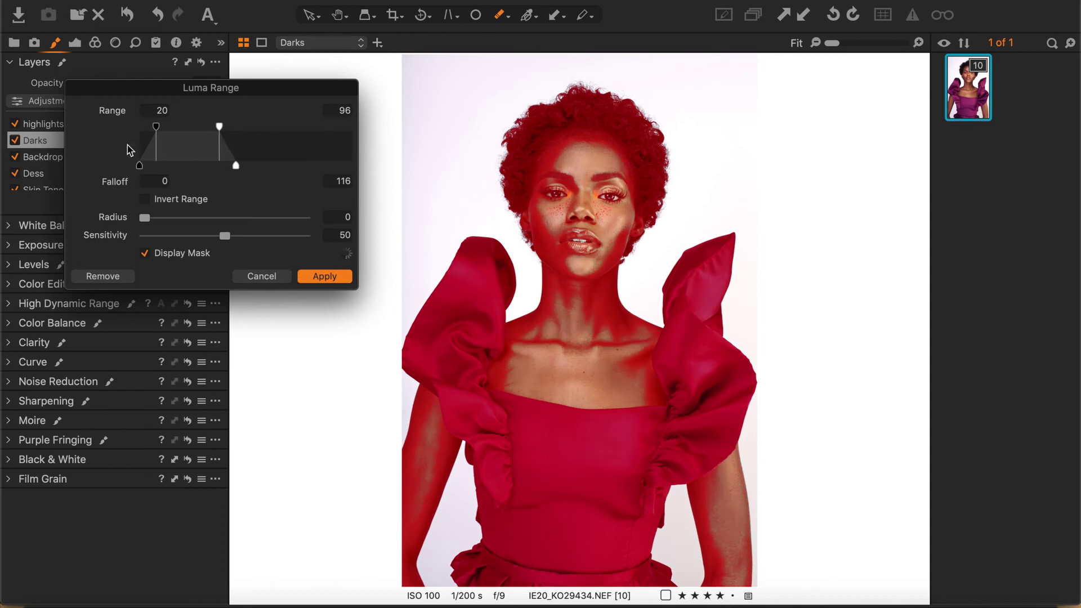
pyautogui.click(190, 256)
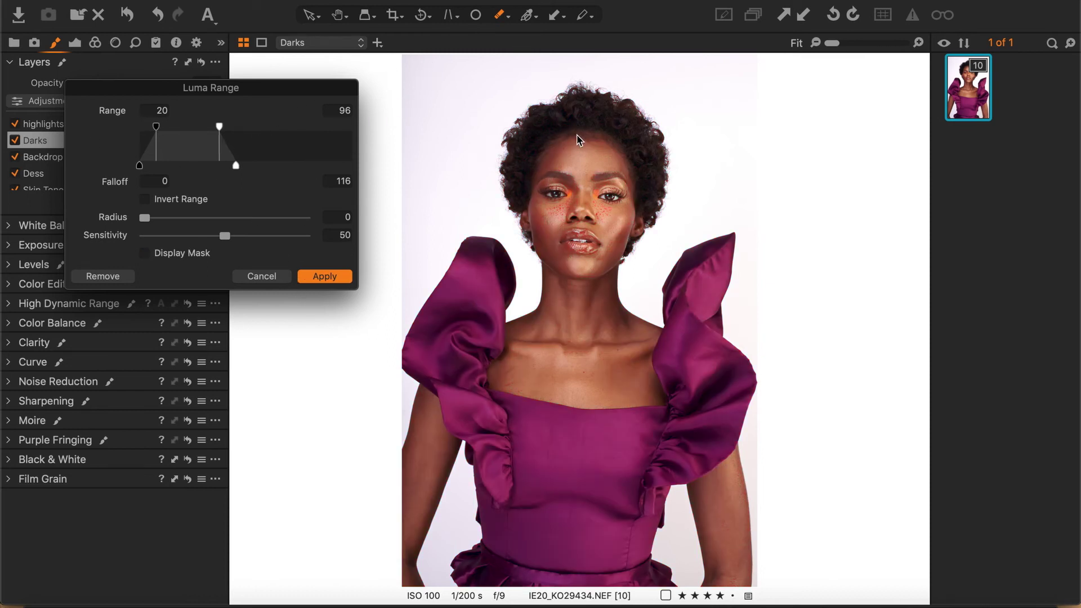
pyautogui.click(189, 258)
pyautogui.click(194, 258)
pyautogui.click(176, 256)
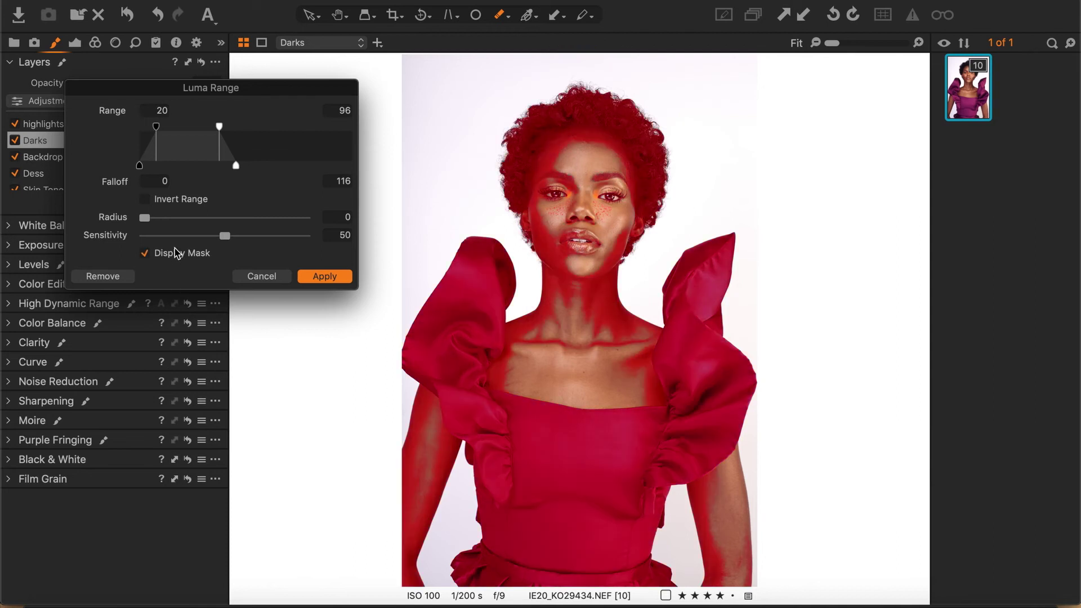
pyautogui.moveTo(156, 126); pyautogui.dragTo(177, 131)
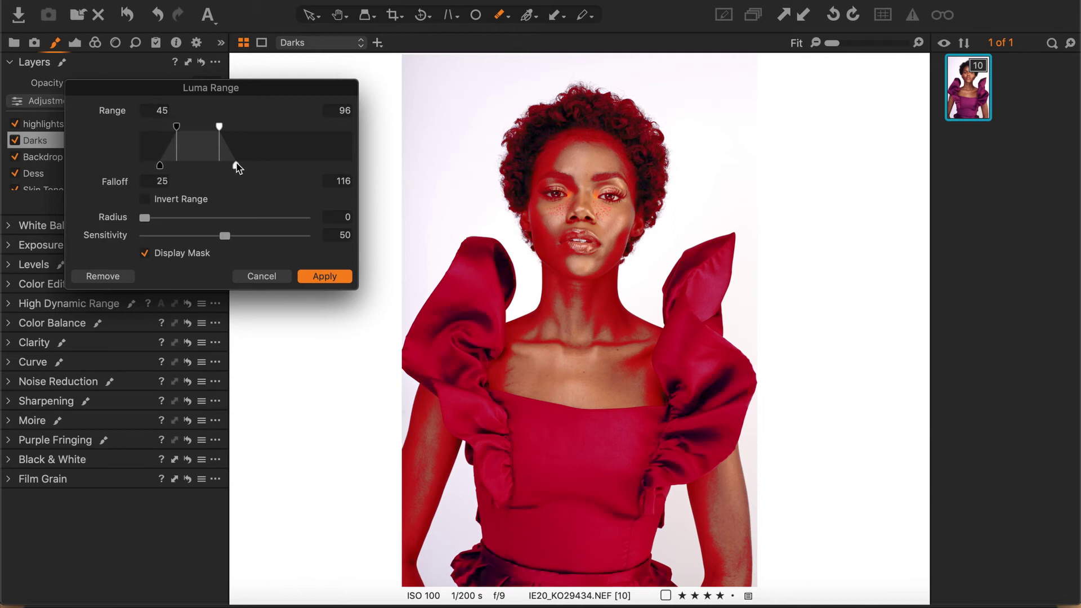
pyautogui.moveTo(240, 167); pyautogui.dragTo(260, 168)
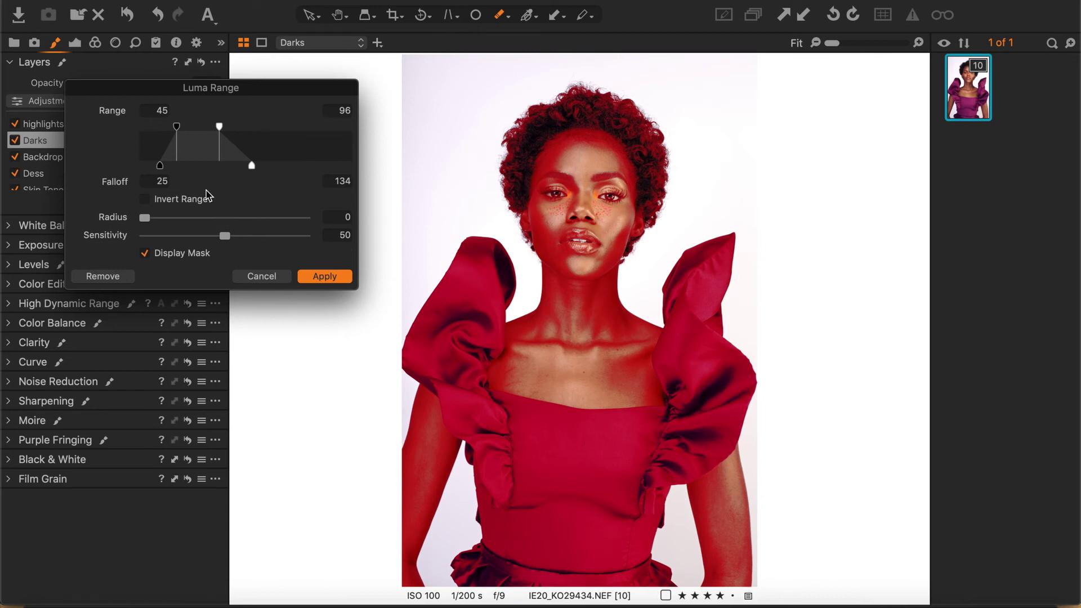
# Apply the luma range and erase the dress from the Darks mask
pyautogui.click(308, 276)
pyautogui.moveTo(703, 253)
pyautogui.mouseDown()
pyautogui.moveTo(692, 454)
pyautogui.moveTo(680, 314)
pyautogui.moveTo(489, 414)
pyautogui.moveTo(498, 448)
pyautogui.moveTo(619, 473)
pyautogui.moveTo(586, 417)
pyautogui.moveTo(485, 444)
pyautogui.moveTo(451, 424)
pyautogui.mouseUp()
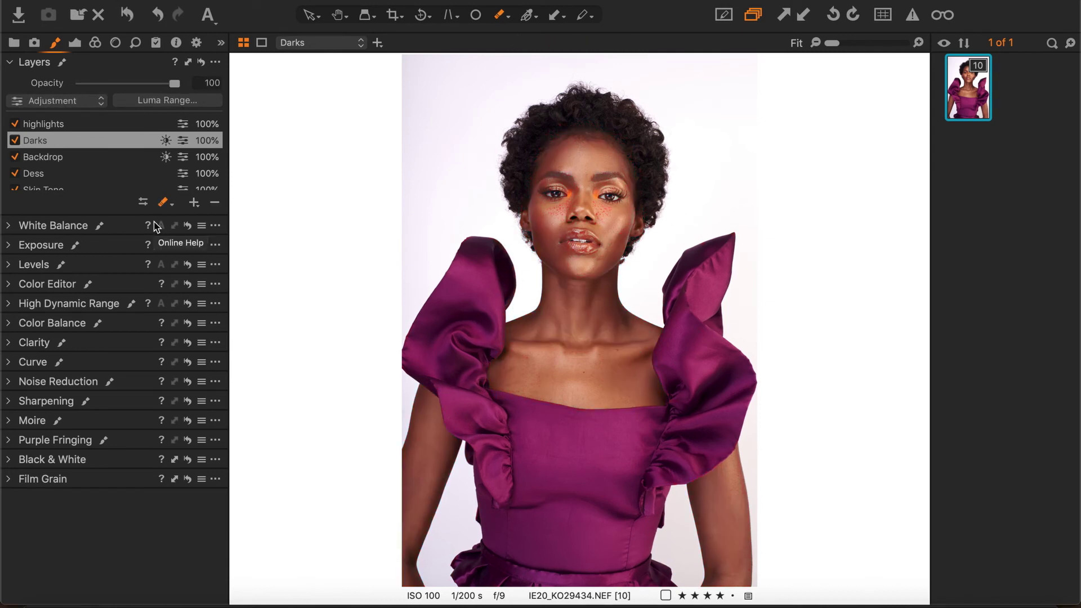
pyautogui.click(9, 362)
# Brighten the Darks midtones with a Luma curve point and reduce the layer's opacity to 70
pyautogui.moveTo(104, 337); pyautogui.dragTo(107, 332)
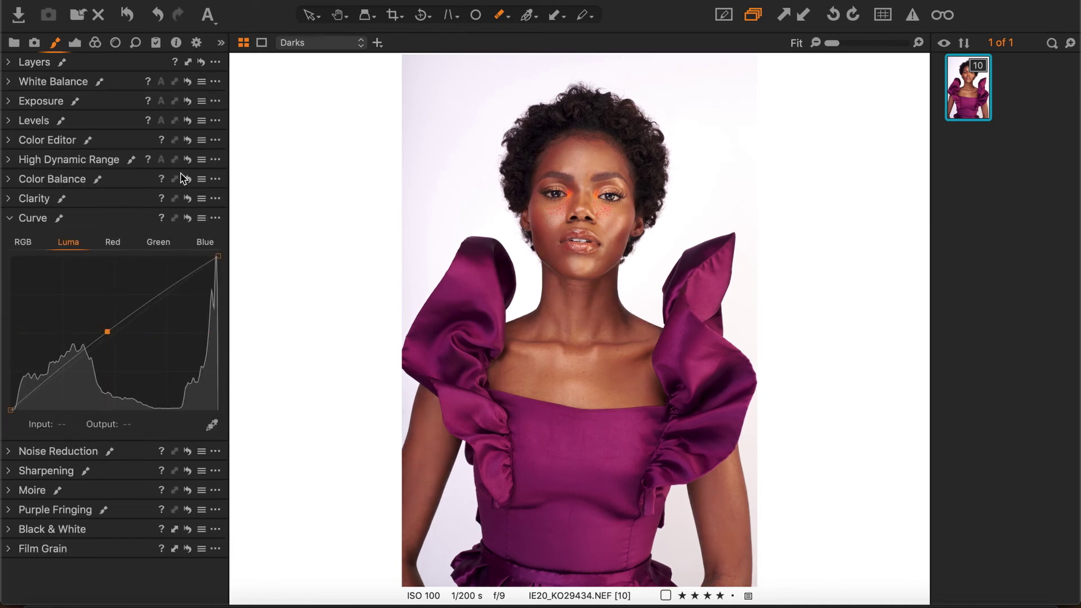
pyautogui.click(10, 63)
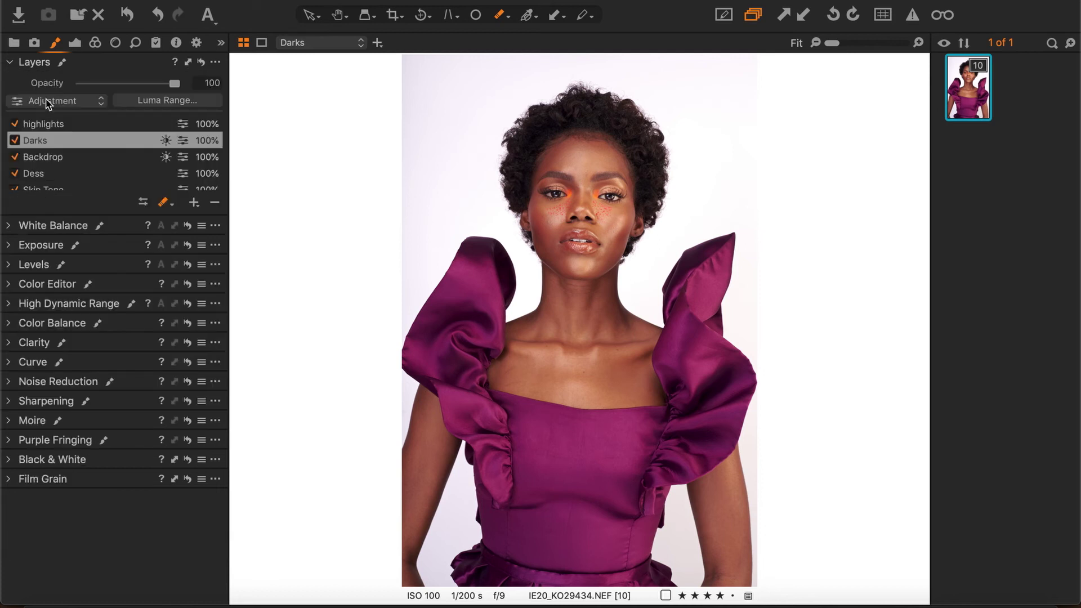
pyautogui.click(15, 142)
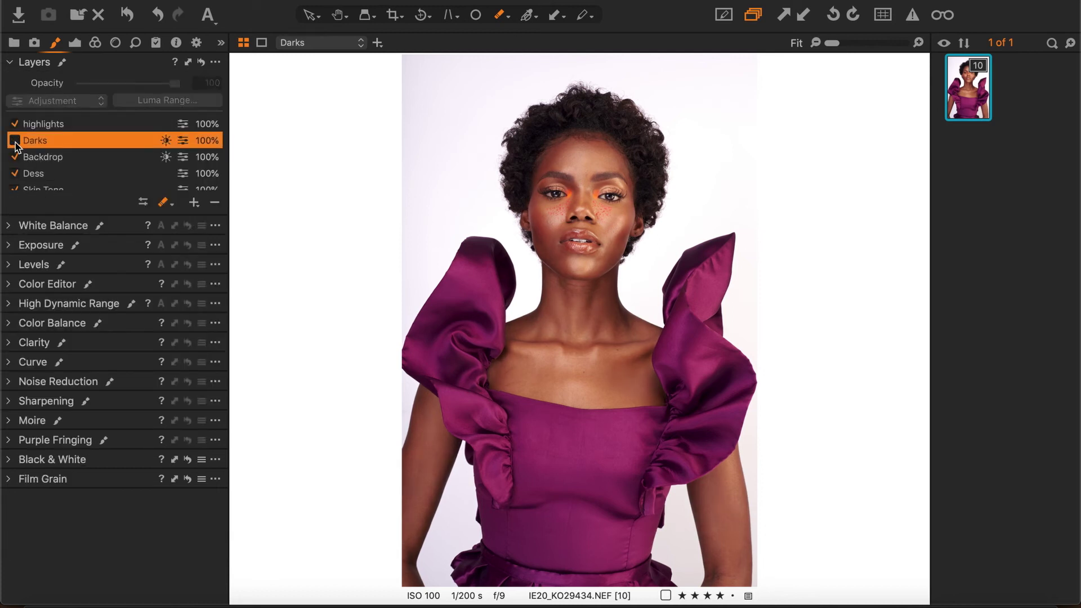
pyautogui.click(15, 142)
pyautogui.click(15, 141)
pyautogui.click(16, 142)
pyautogui.moveTo(173, 85); pyautogui.dragTo(145, 85)
pyautogui.click(15, 142)
pyautogui.click(15, 142)
pyautogui.click(14, 142)
# On the highlights layer, pull a Luma curve point down to about Input 136 / Output 118
pyautogui.click(42, 124)
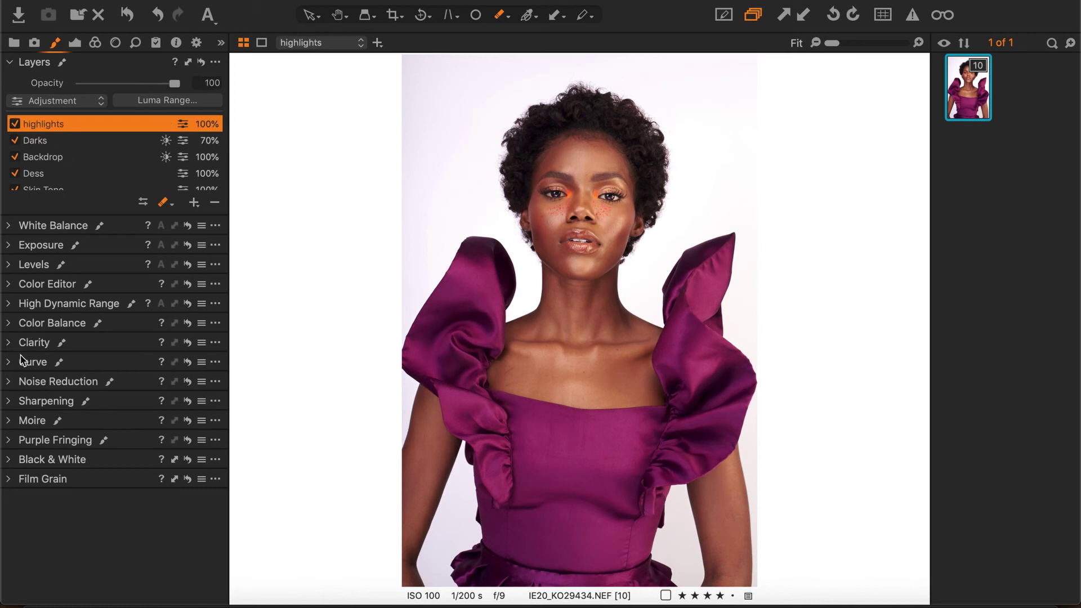
pyautogui.click(13, 363)
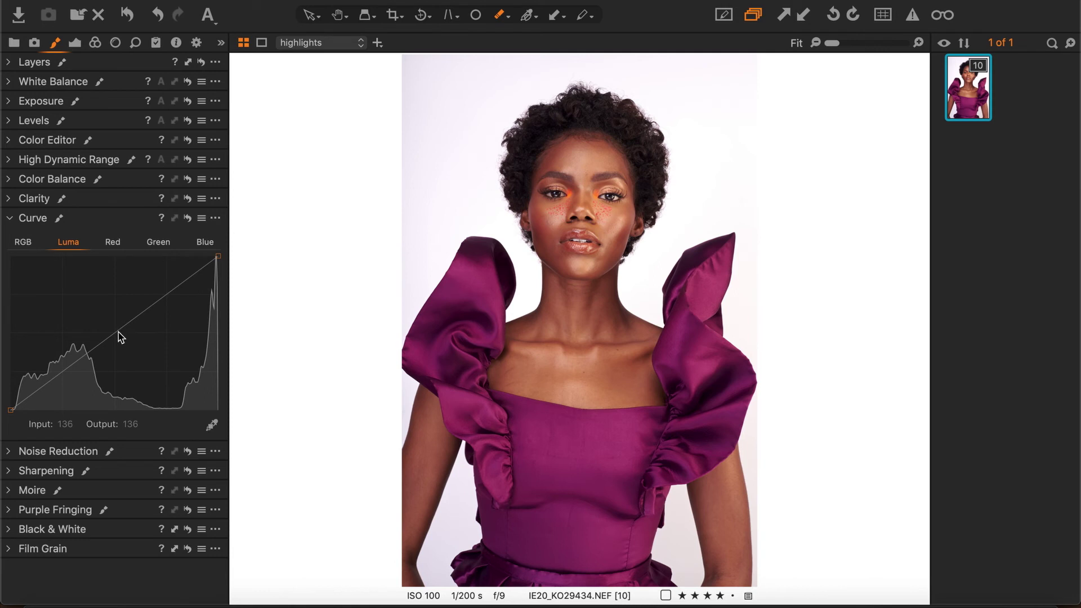
pyautogui.moveTo(116, 330); pyautogui.dragTo(127, 344)
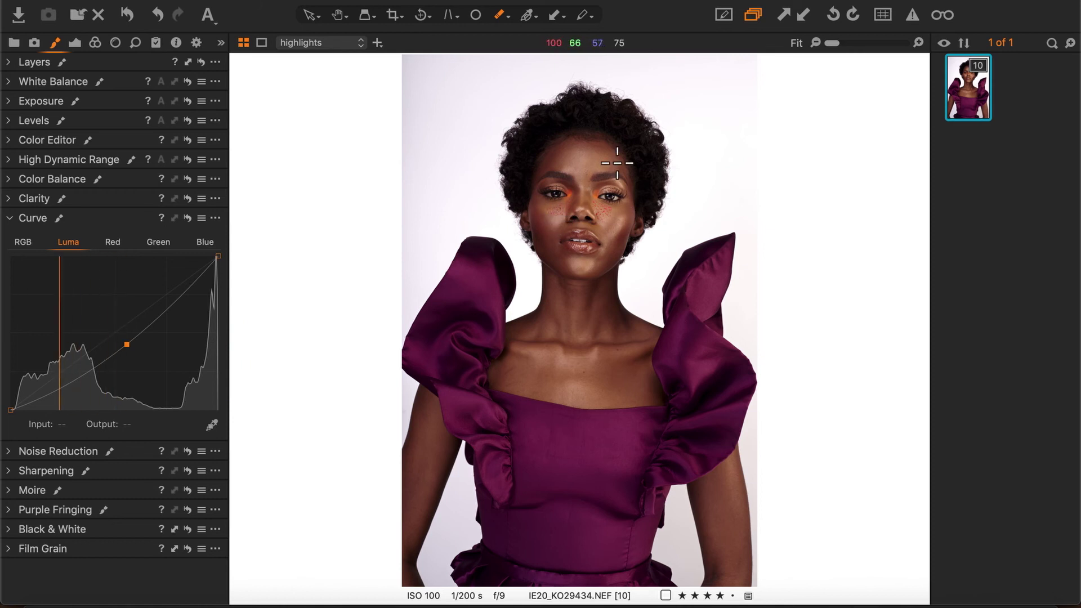
pyautogui.moveTo(124, 344); pyautogui.dragTo(120, 340)
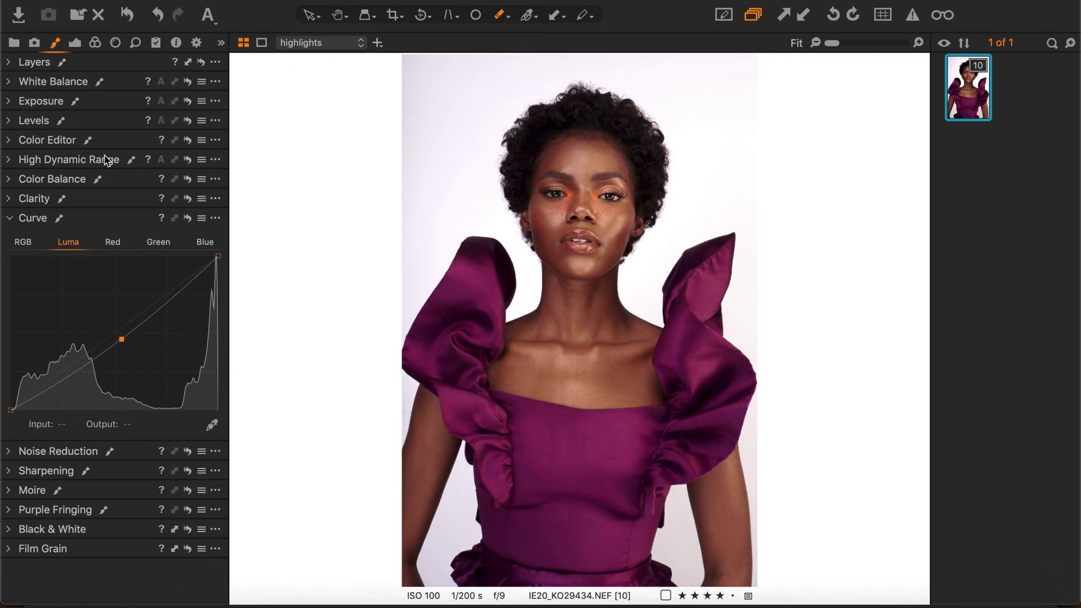
pyautogui.click(8, 62)
# Limit the highlights layer's luma range to 139–255 with falloff from 58
pyautogui.click(171, 101)
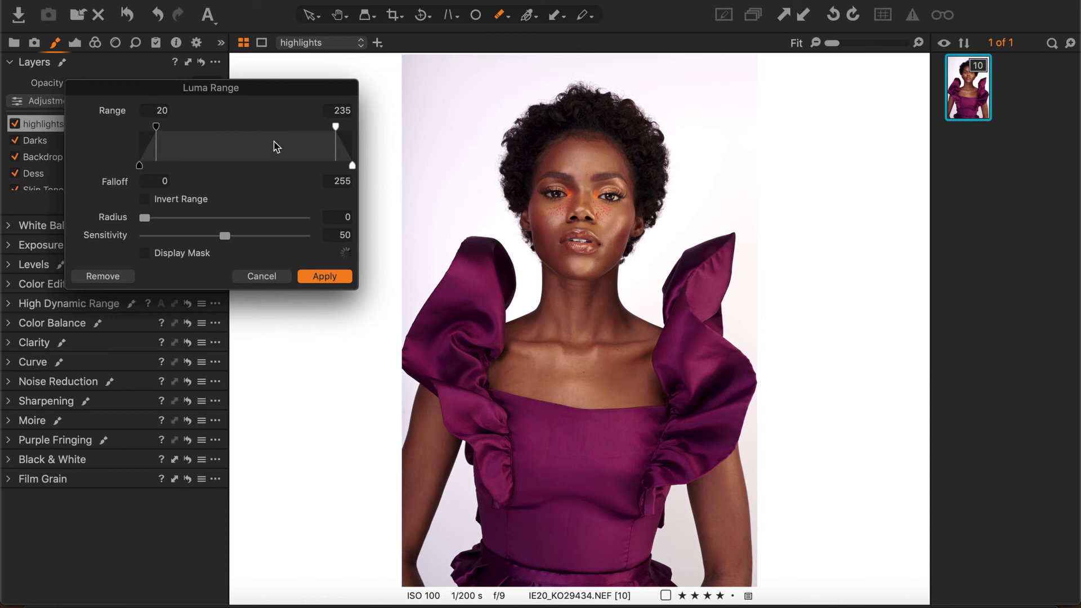
pyautogui.click(193, 255)
pyautogui.click(193, 256)
pyautogui.moveTo(362, 133); pyautogui.dragTo(367, 133)
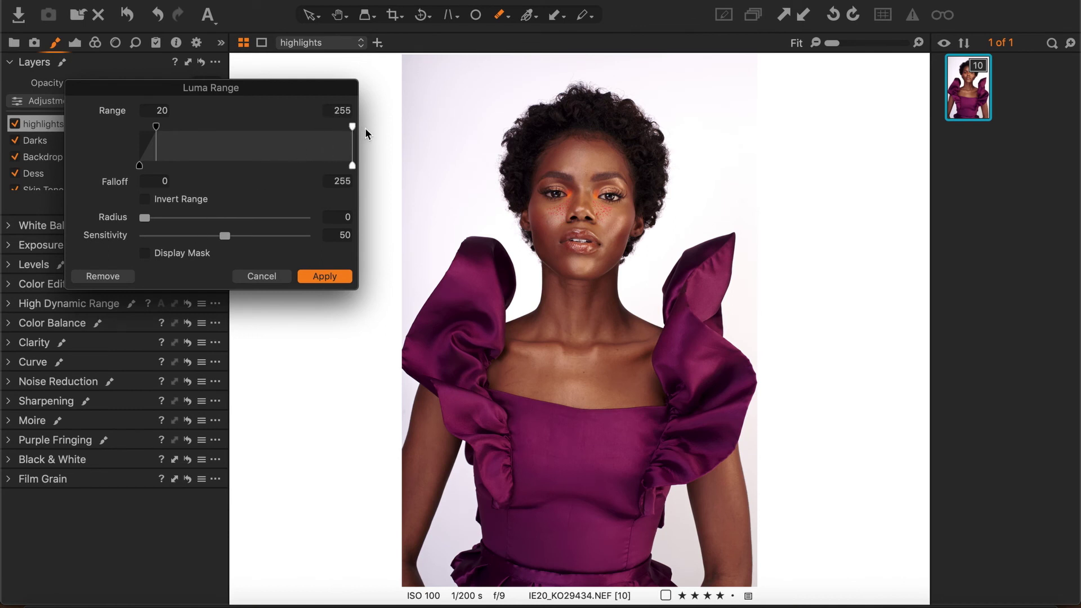
pyautogui.moveTo(156, 126); pyautogui.dragTo(195, 181)
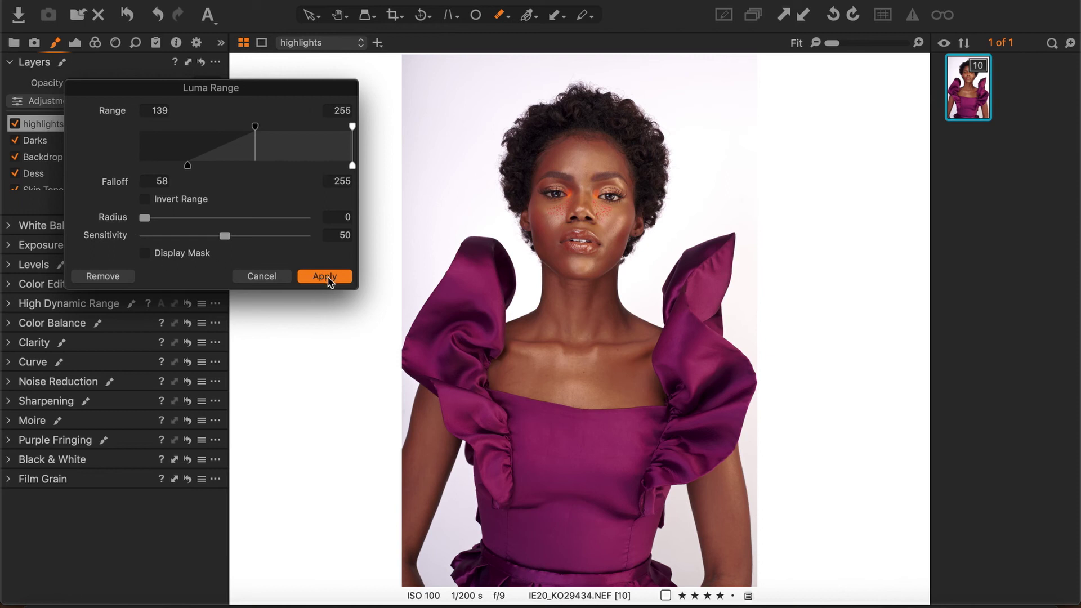
pyautogui.press('Return')
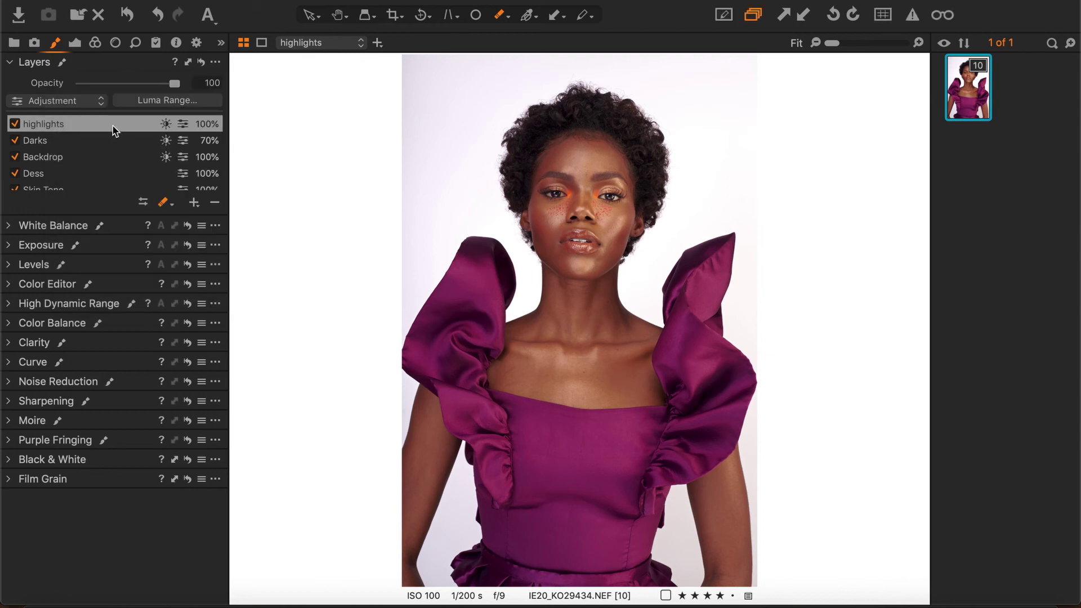
# Check the highlights mask overlay and toggle the layer off and on to compare
pyautogui.click(167, 100)
pyautogui.click(181, 253)
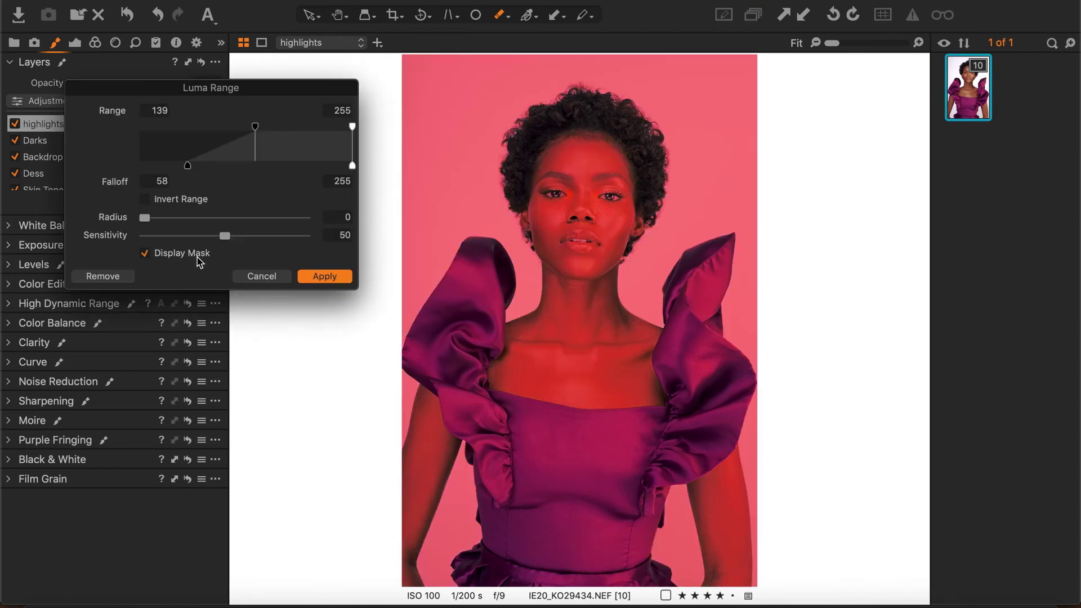
pyautogui.click(198, 256)
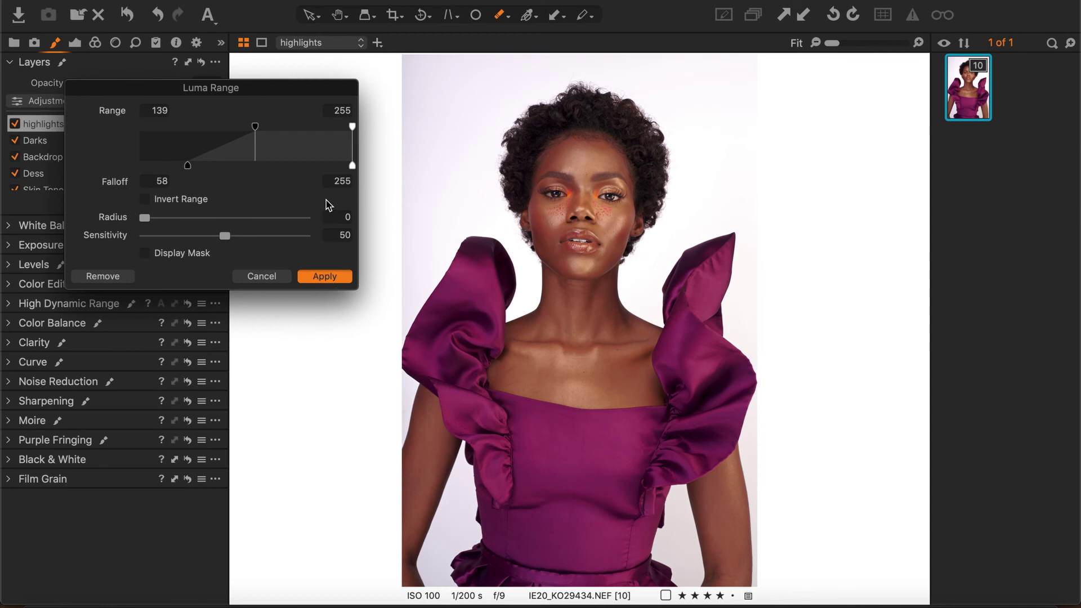
pyautogui.press('Return')
pyautogui.click(15, 124)
pyautogui.click(16, 124)
pyautogui.click(15, 124)
pyautogui.click(15, 124)
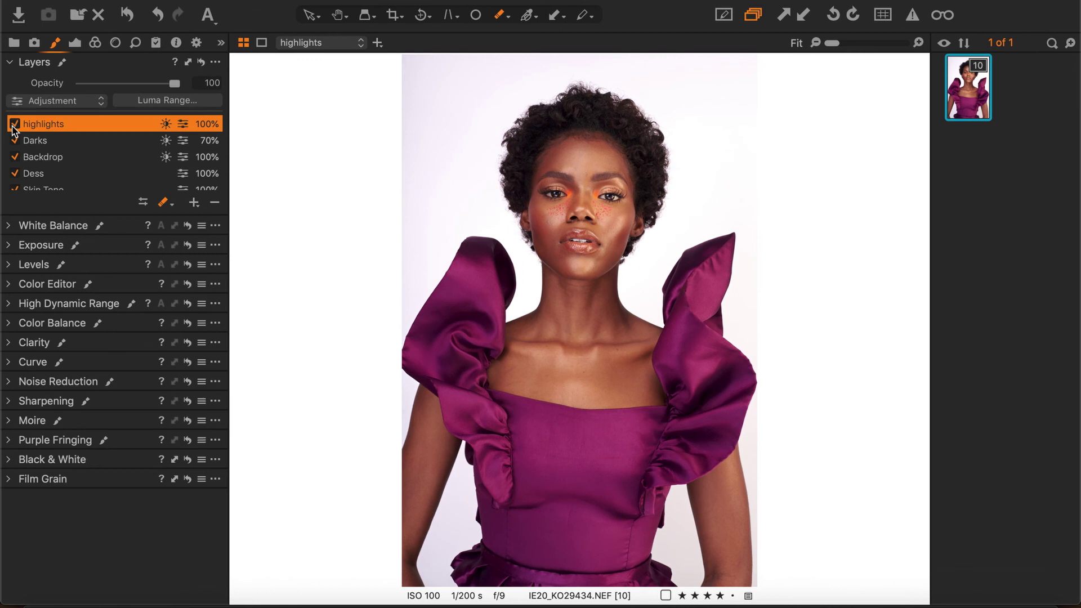
pyautogui.click(15, 124)
pyautogui.click(15, 124)
# Erase stray parts of the highlights mask, showing the mask only while painting
pyautogui.click(503, 15)
pyautogui.click(555, 106)
pyautogui.moveTo(434, 236)
pyautogui.mouseDown()
pyautogui.moveTo(482, 73)
pyautogui.moveTo(680, 231)
pyautogui.moveTo(748, 258)
pyautogui.moveTo(748, 550)
pyautogui.mouseUp()
pyautogui.click(503, 15)
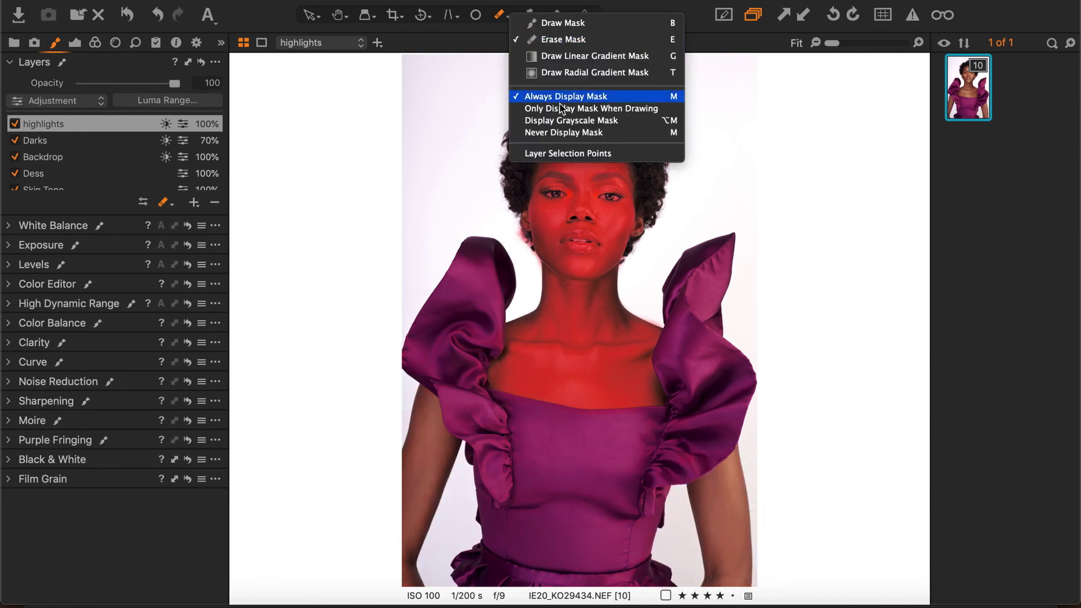
# Hide the mask overlay and shift the highlights luma range to 152 with falloff from 76, comparing on/off
pyautogui.click(563, 132)
pyautogui.click(167, 100)
pyautogui.moveTo(211, 165)
pyautogui.mouseDown()
pyautogui.moveTo(241, 169)
pyautogui.moveTo(231, 173)
pyautogui.mouseUp()
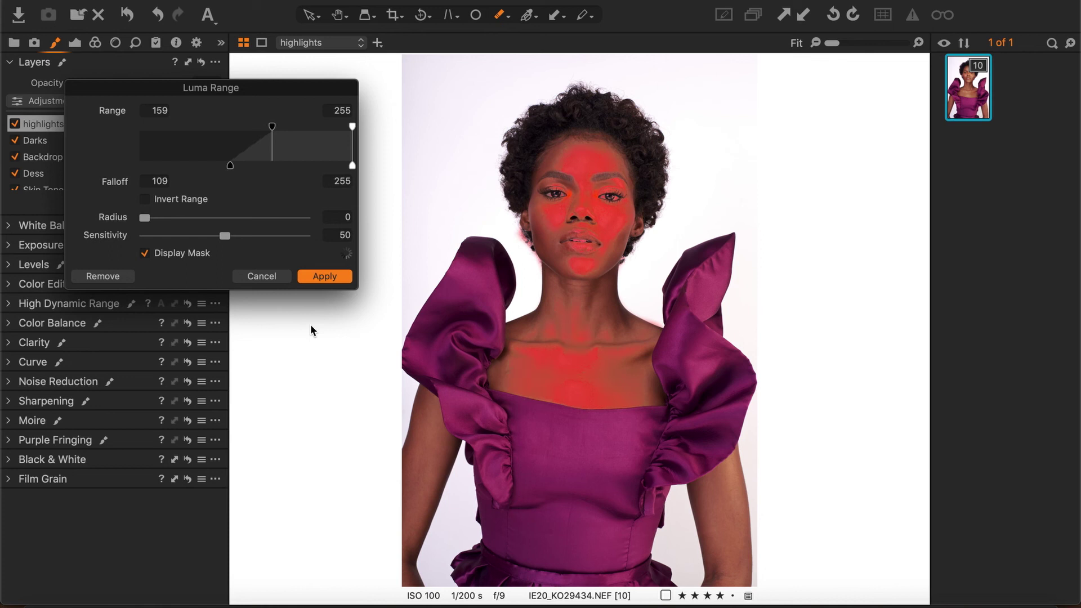
pyautogui.click(323, 277)
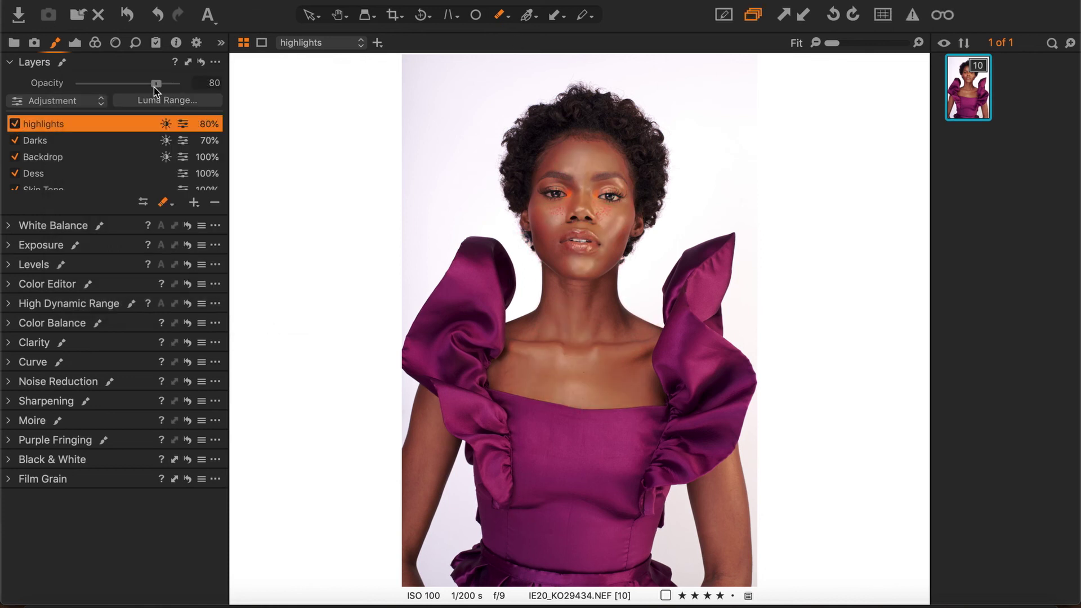
pyautogui.click(163, 101)
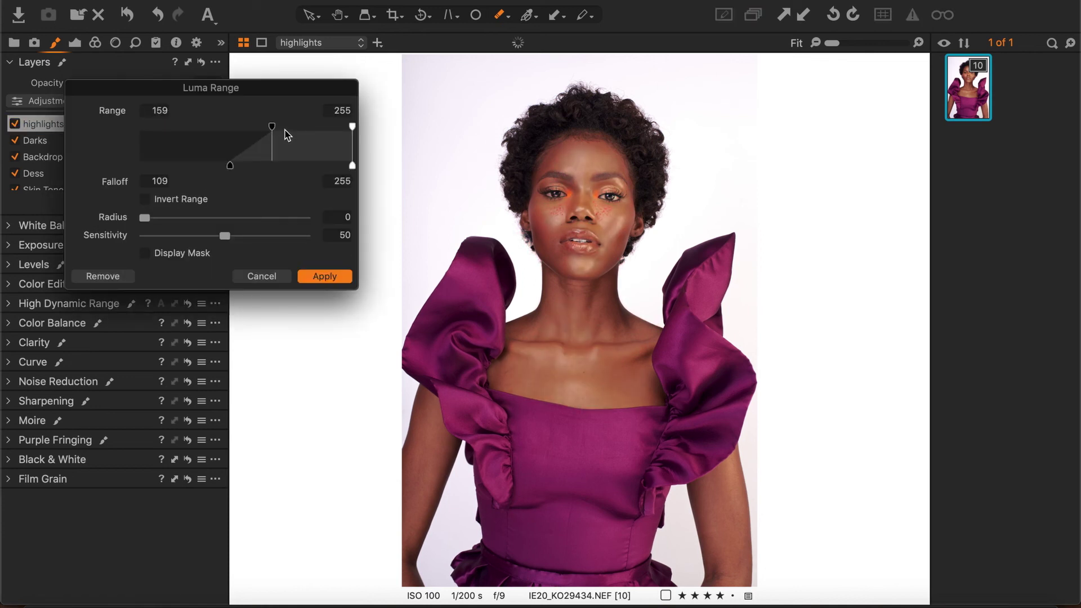
pyautogui.moveTo(230, 165)
pyautogui.mouseDown()
pyautogui.moveTo(217, 164)
pyautogui.moveTo(212, 188)
pyautogui.moveTo(249, 174)
pyautogui.moveTo(237, 188)
pyautogui.moveTo(197, 169)
pyautogui.moveTo(203, 186)
pyautogui.moveTo(226, 171)
pyautogui.moveTo(212, 169)
pyautogui.mouseUp()
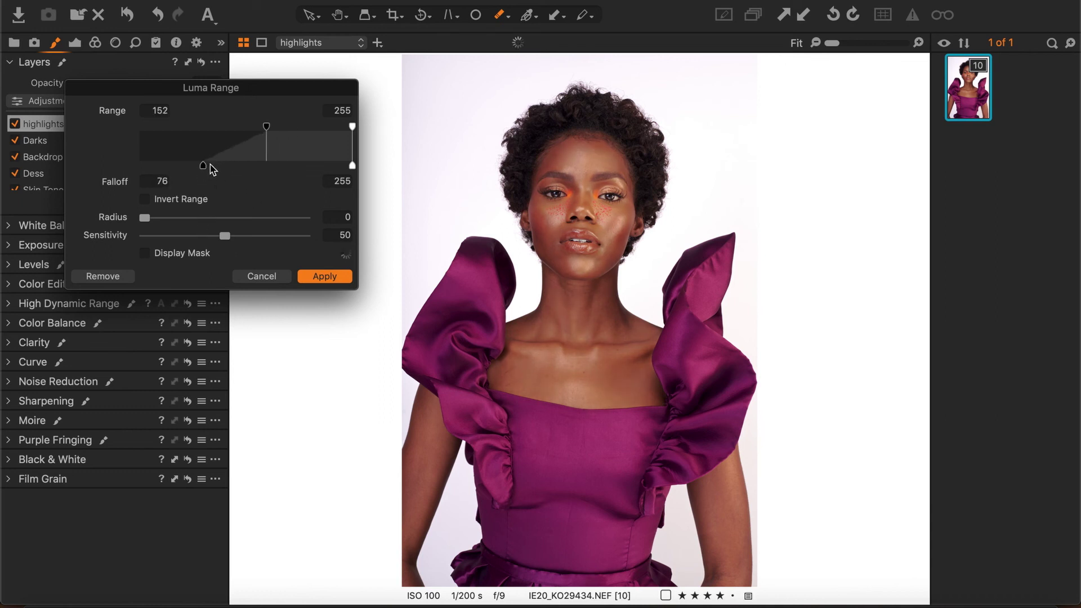
pyautogui.click(321, 275)
pyautogui.click(14, 124)
pyautogui.click(14, 124)
pyautogui.click(42, 140)
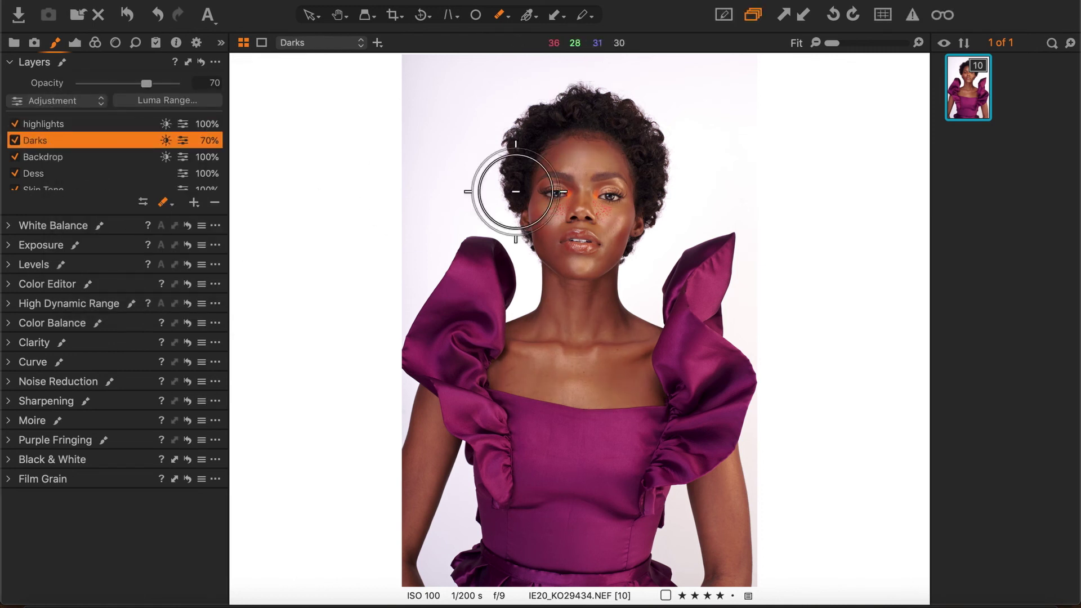
# Add a new adjustment layer limited to the deepest tones, brighten it with Levels, and enable it
pyautogui.click(194, 203)
pyautogui.click(243, 222)
pyautogui.click(161, 101)
pyautogui.moveTo(338, 127); pyautogui.dragTo(171, 126)
pyautogui.moveTo(188, 165); pyautogui.dragTo(212, 165)
pyautogui.moveTo(171, 127); pyautogui.dragTo(190, 131)
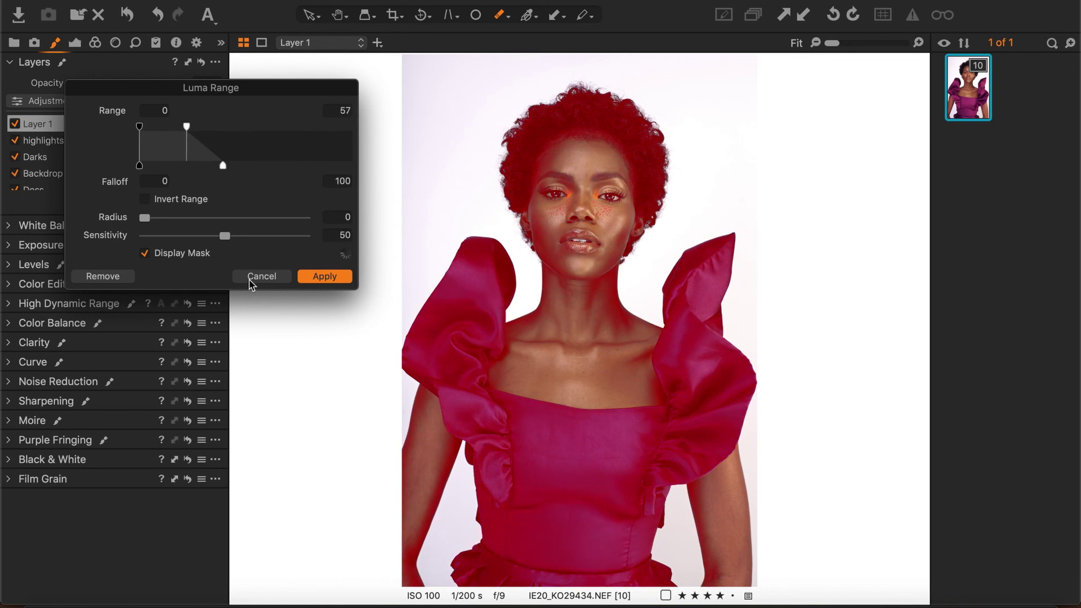
pyautogui.click(251, 280)
pyautogui.click(12, 264)
pyautogui.moveTo(218, 221); pyautogui.dragTo(190, 221)
pyautogui.click(34, 62)
pyautogui.click(13, 124)
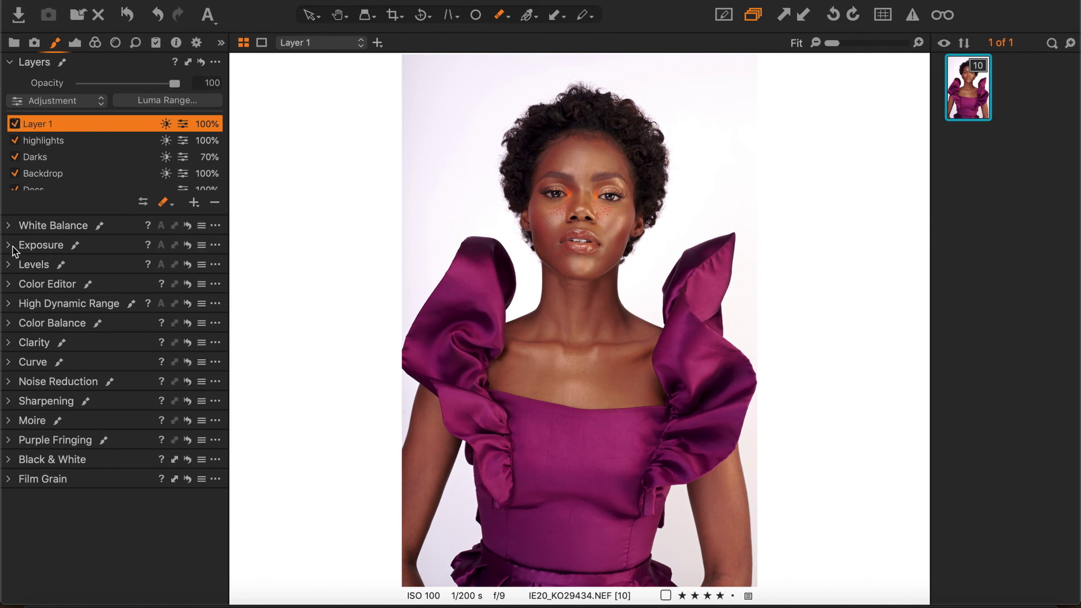
# Add another new layer and name the deep-tone layer 'Deep darks'
pyautogui.click(194, 202)
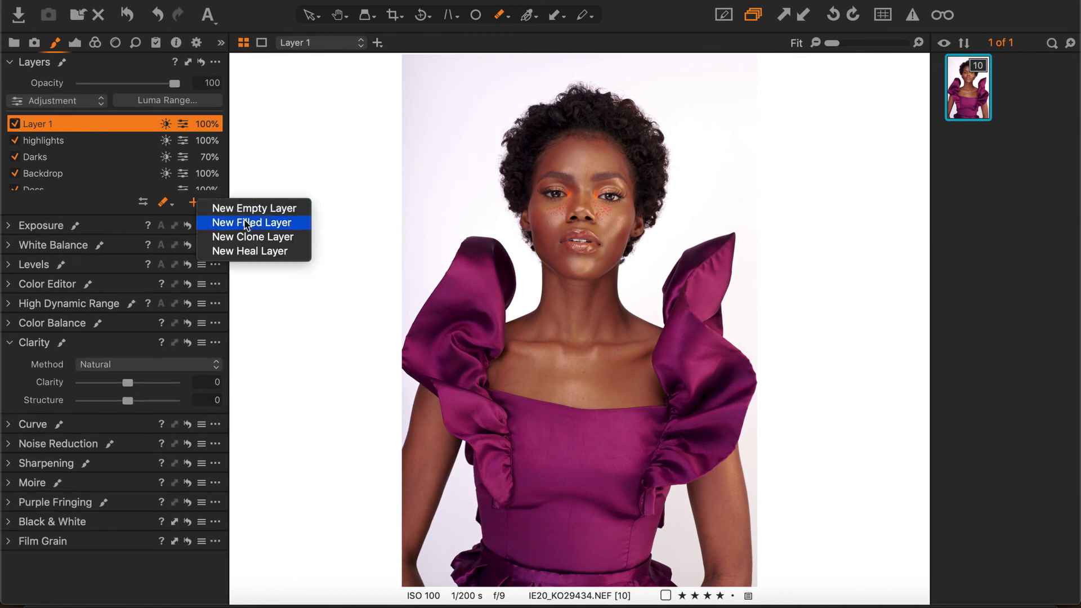
pyautogui.click(231, 222)
pyautogui.doubleClick(39, 141)
pyautogui.write('Deep darks')
pyautogui.press('Return')
pyautogui.doubleClick(71, 122)
# Name the newest layer 'Global Adjustment' and add a second point to the highlights Luma curve
pyautogui.write('Global A')
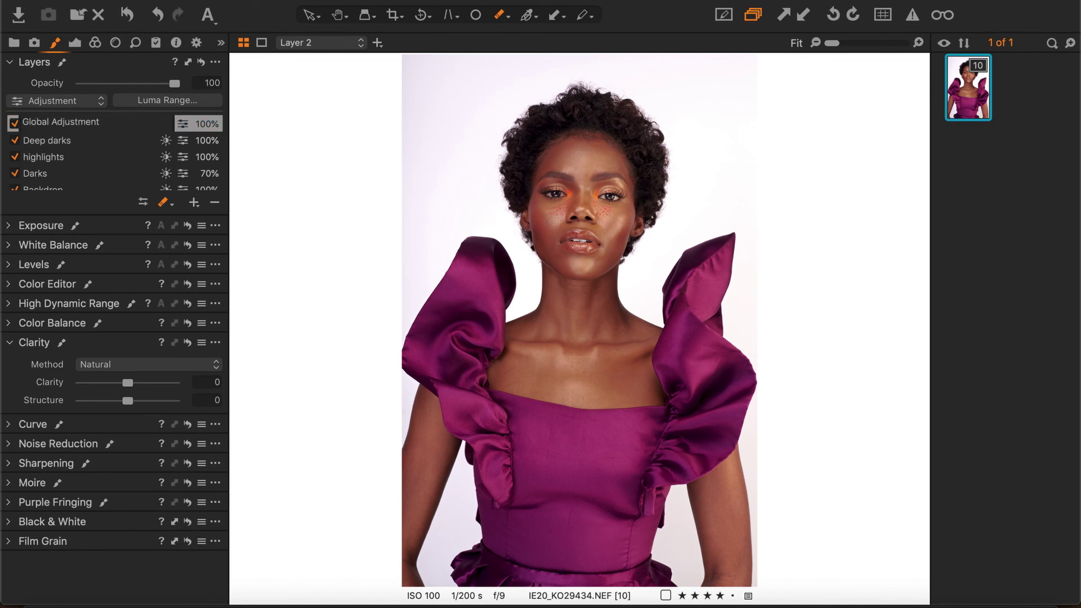
pyautogui.write('djustment')
pyautogui.press('Return')
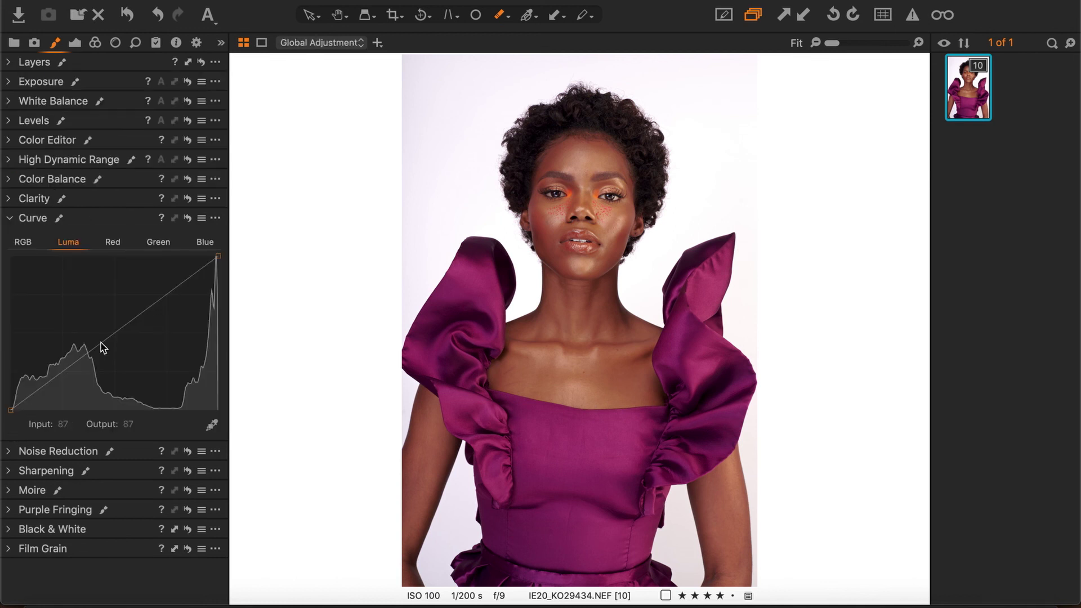
pyautogui.moveTo(99, 345); pyautogui.dragTo(62, 374)
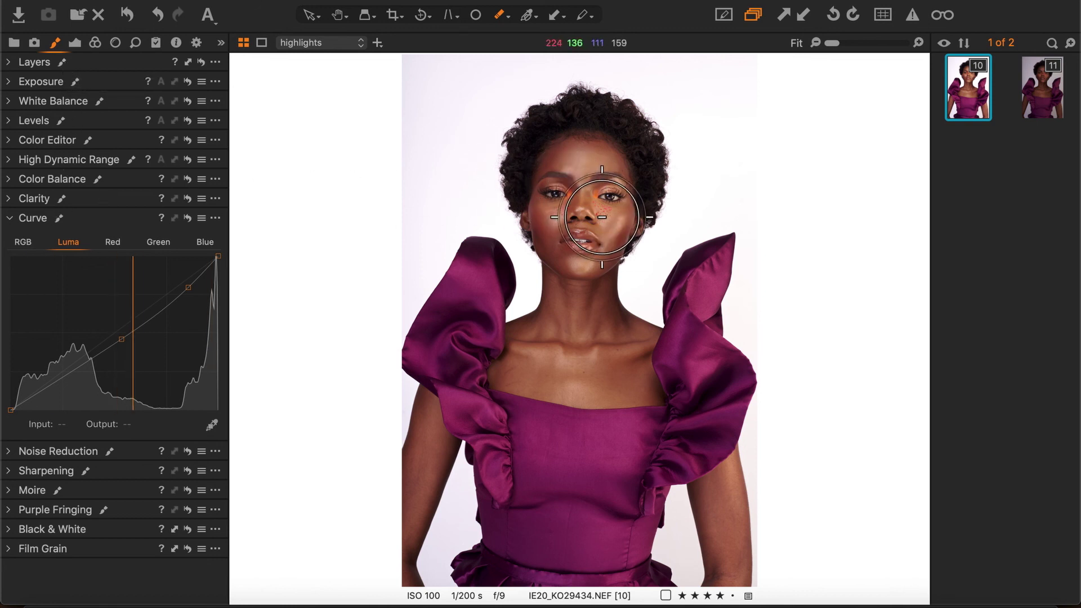
pyautogui.moveTo(557, 184); pyautogui.dragTo(570, 209)
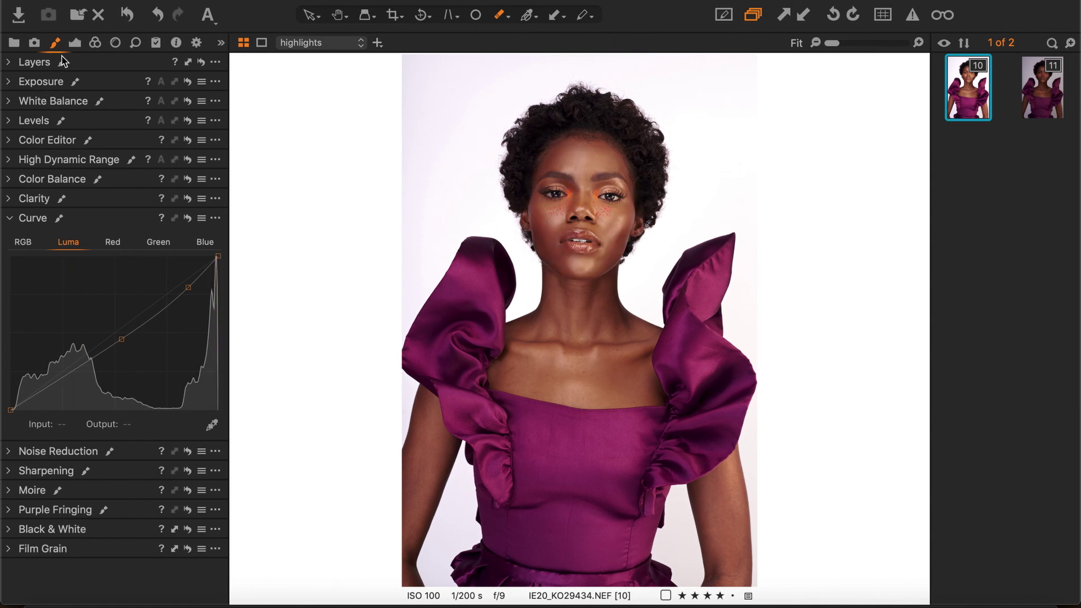
# Set the highlights layer's HDR Highlight to 100 and toggle all layers to compare
pyautogui.click(10, 62)
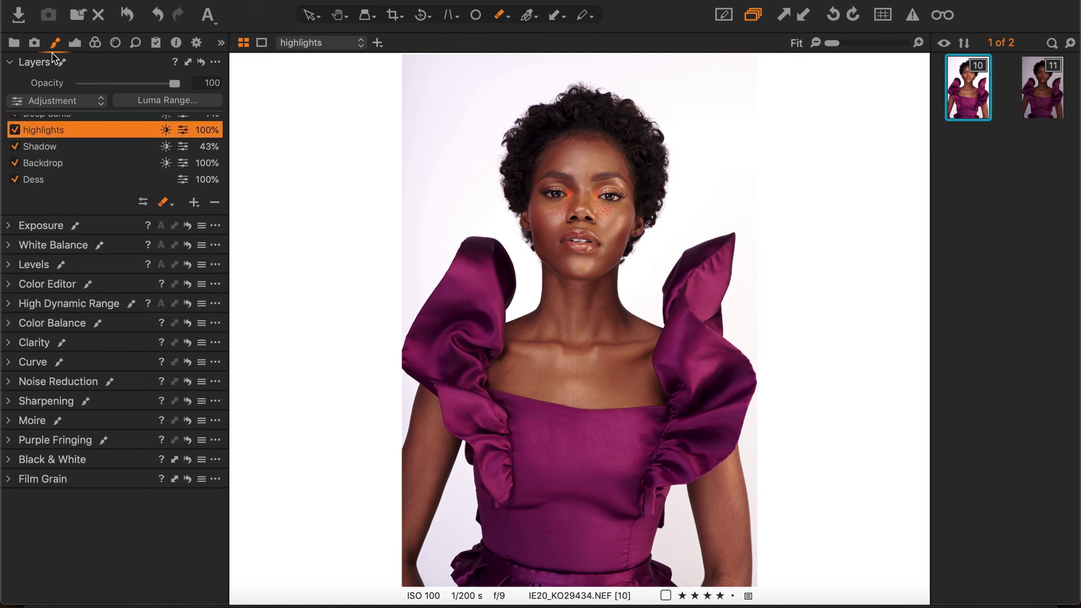
pyautogui.click(23, 305)
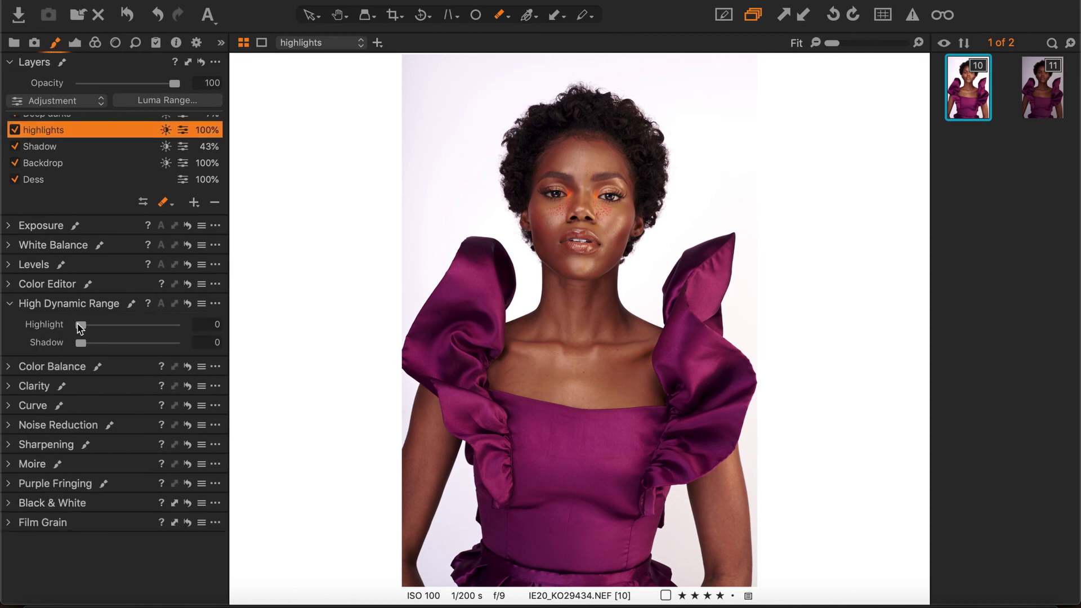
pyautogui.moveTo(82, 327); pyautogui.dragTo(212, 336)
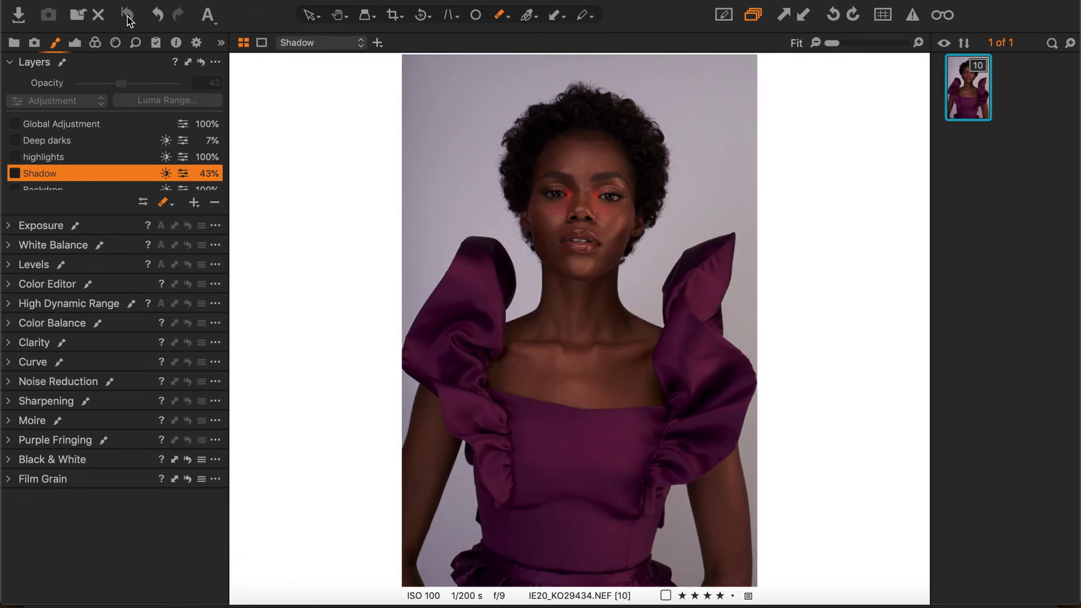
pyautogui.click(128, 17)
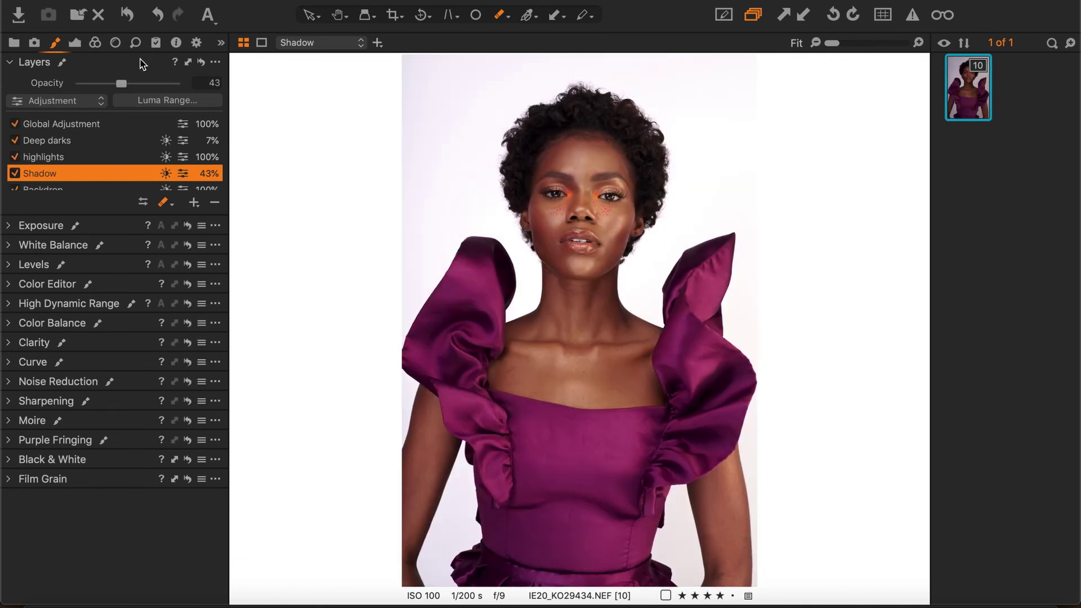
pyautogui.click(127, 17)
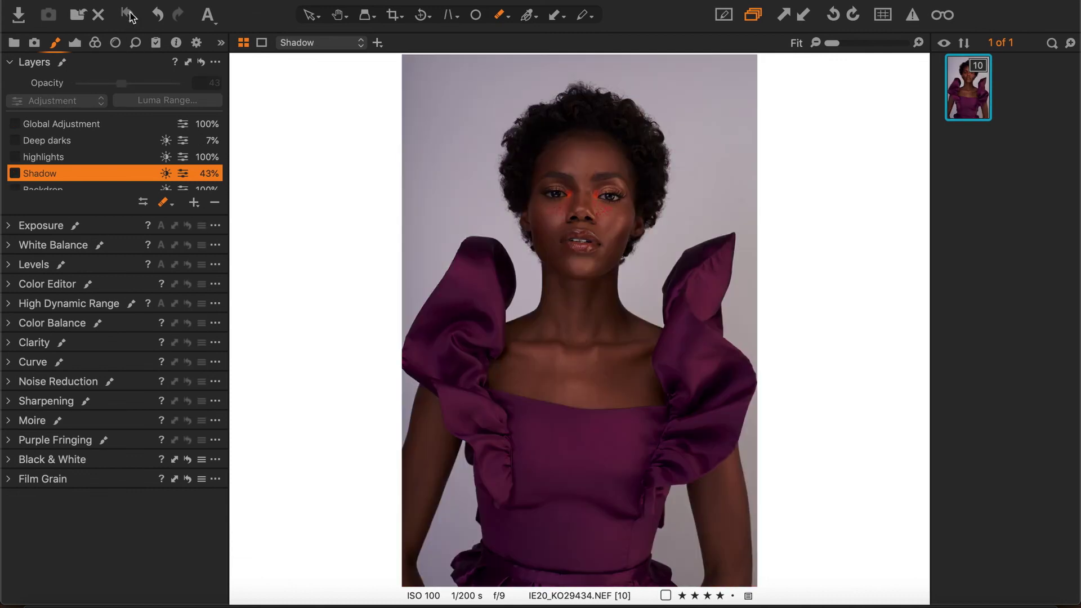